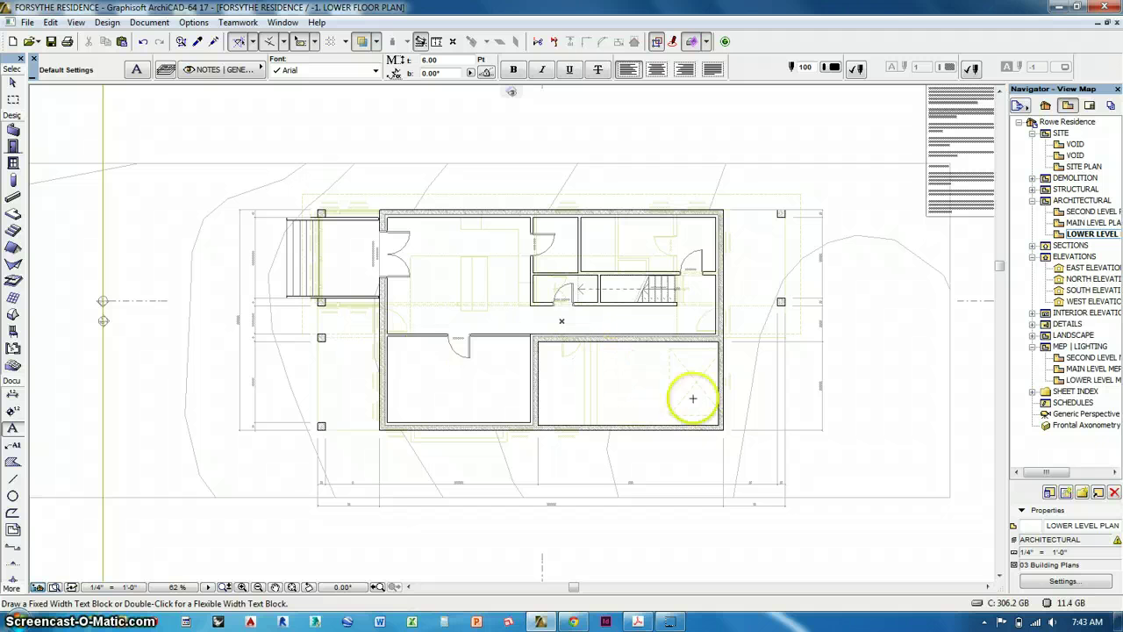
# Step: Inspect the house in the 3D window with nothing selected, orbiting from the roof down to the exterior walls
pyautogui.moveTo(560, 342); pyautogui.dragTo(535, 323, button='middle')
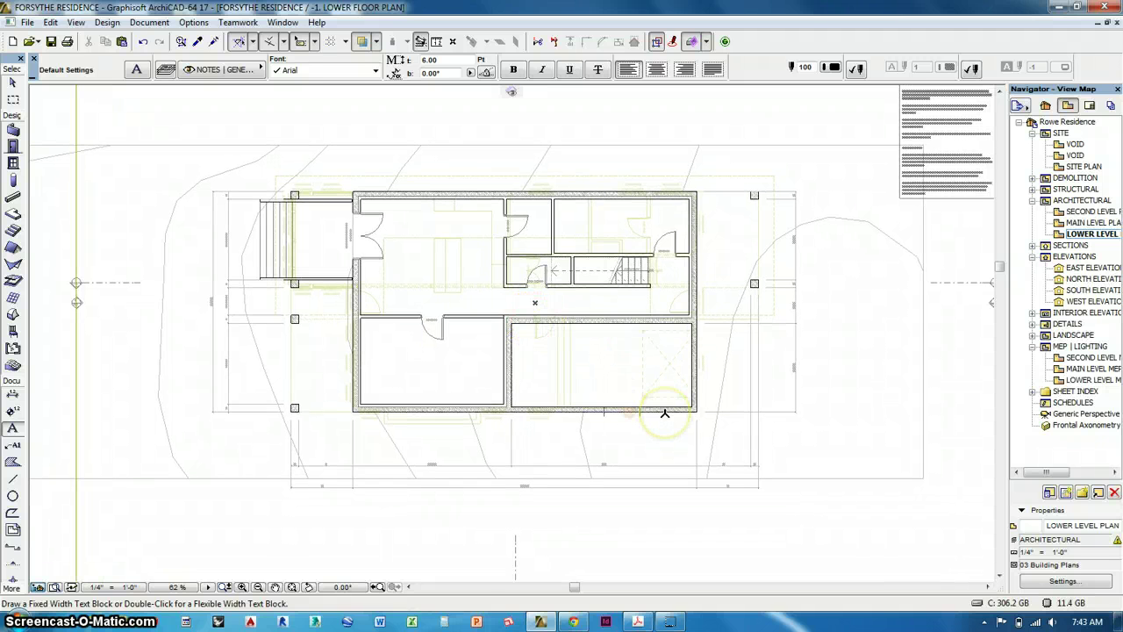
pyautogui.press('F3')
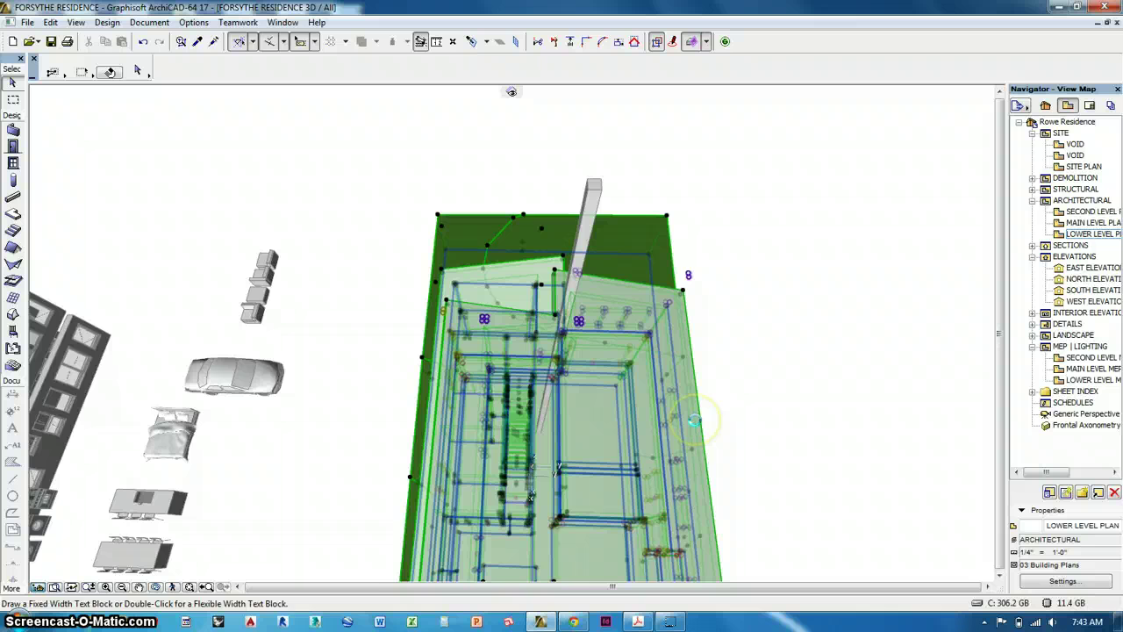
pyautogui.hotkey('ctrl', 'a')
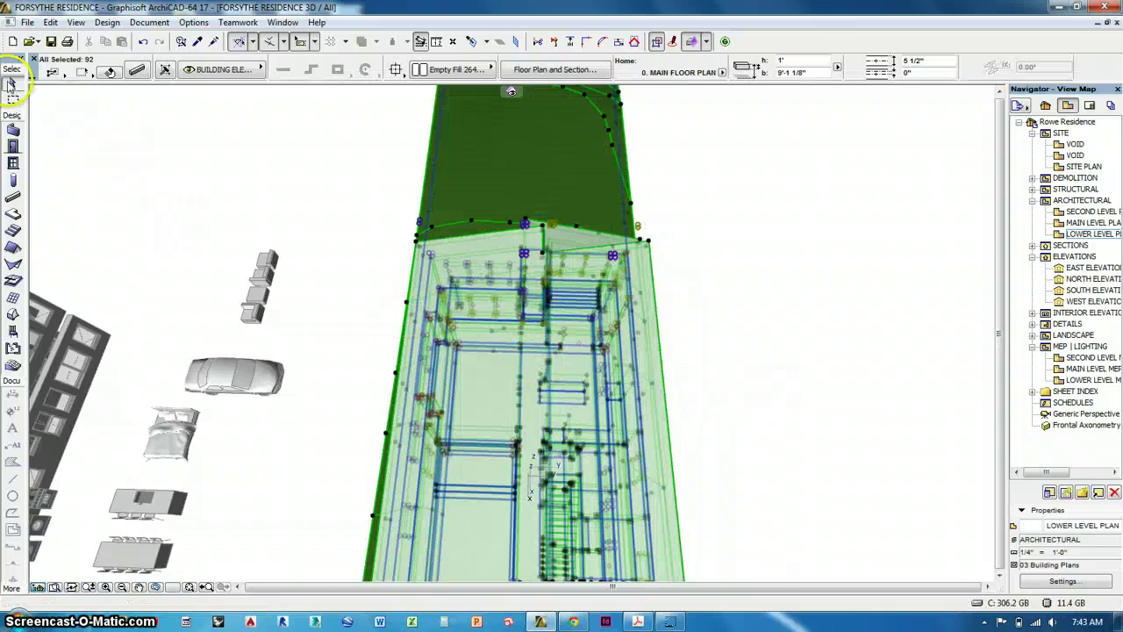
pyautogui.click(236, 167)
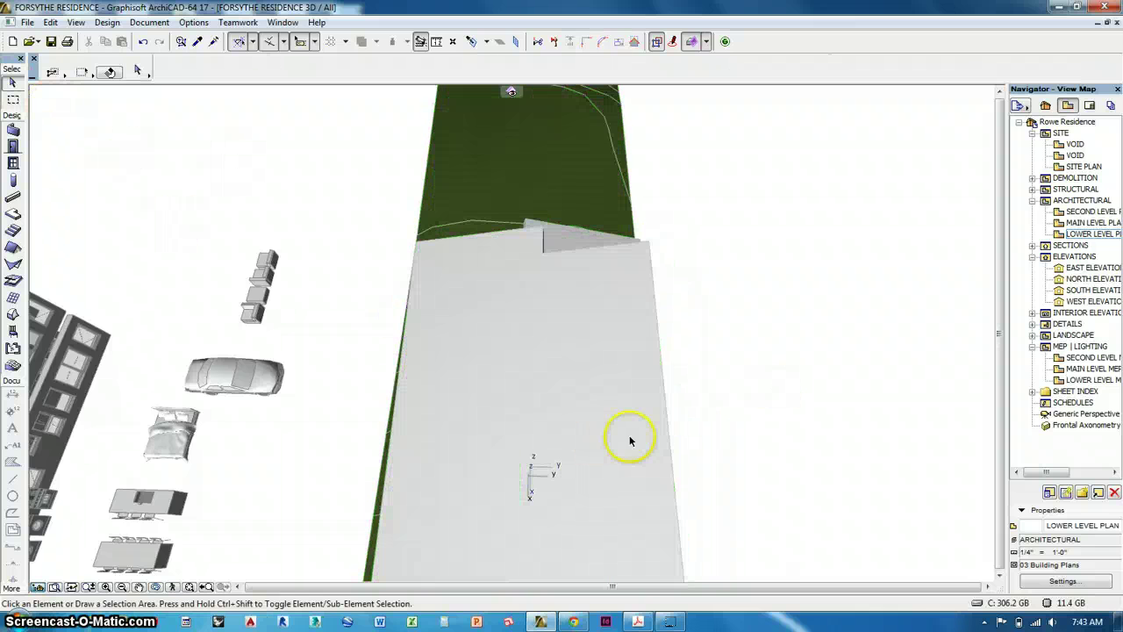
pyautogui.keyDown('shift'); pyautogui.moveTo(629, 440); pyautogui.dragTo(175, 235, button='middle'); pyautogui.keyUp('shift')
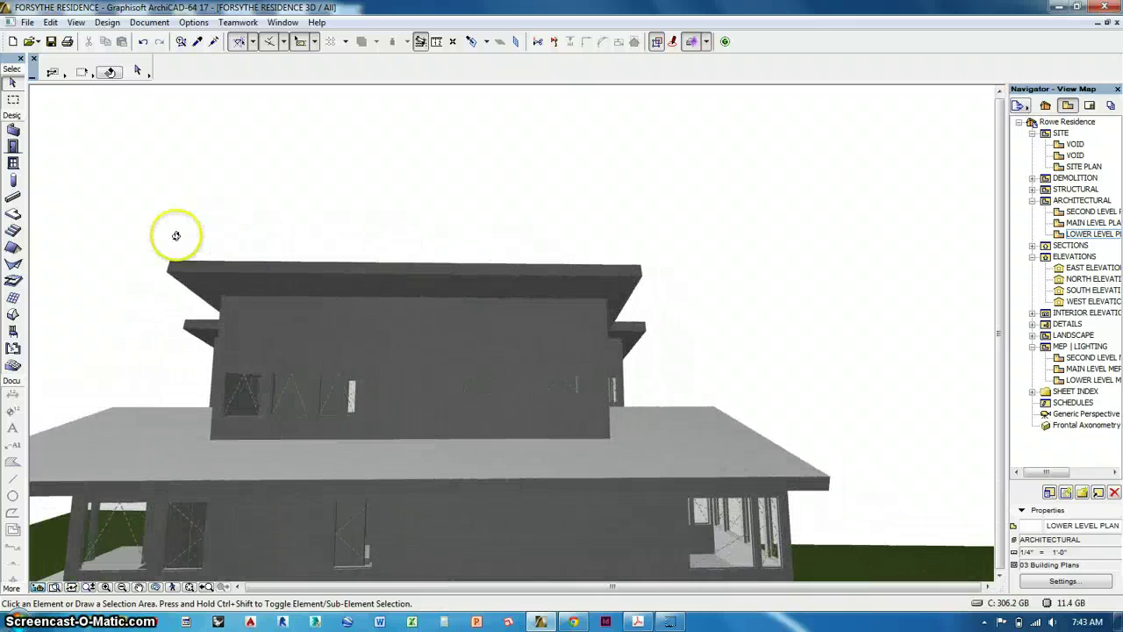
pyautogui.keyDown('shift'); pyautogui.moveTo(517, 358); pyautogui.dragTo(656, 411, button='middle'); pyautogui.keyUp('shift')
# Step: Return to the lower floor plan and open the East Elevation view from its elevation marker
pyautogui.press('F2')
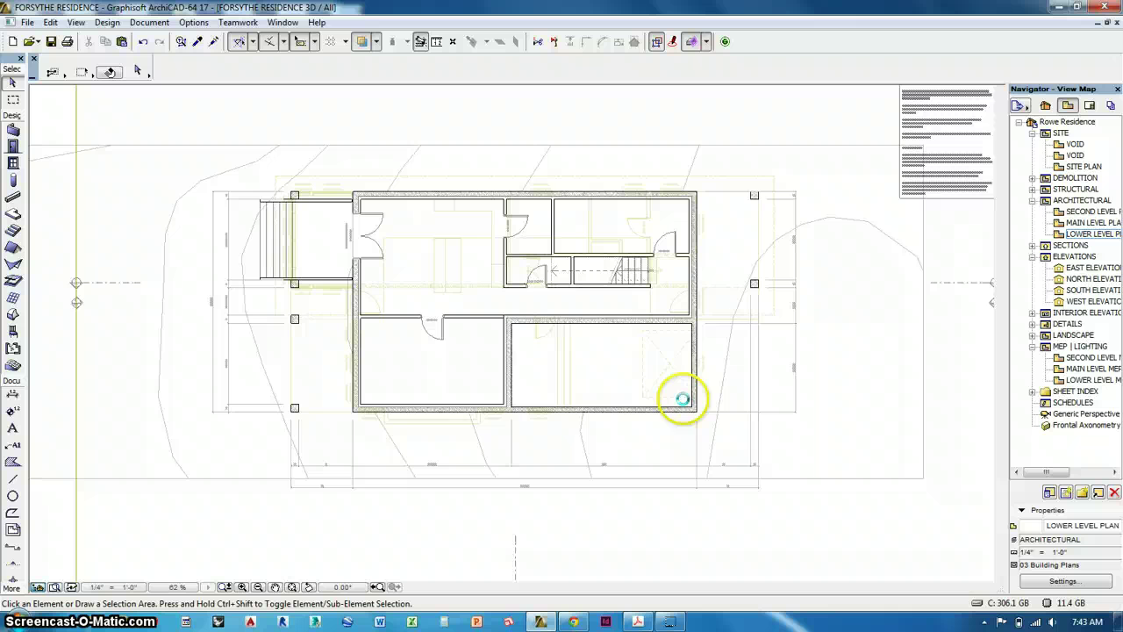
pyautogui.scroll(-2, 571, 411)
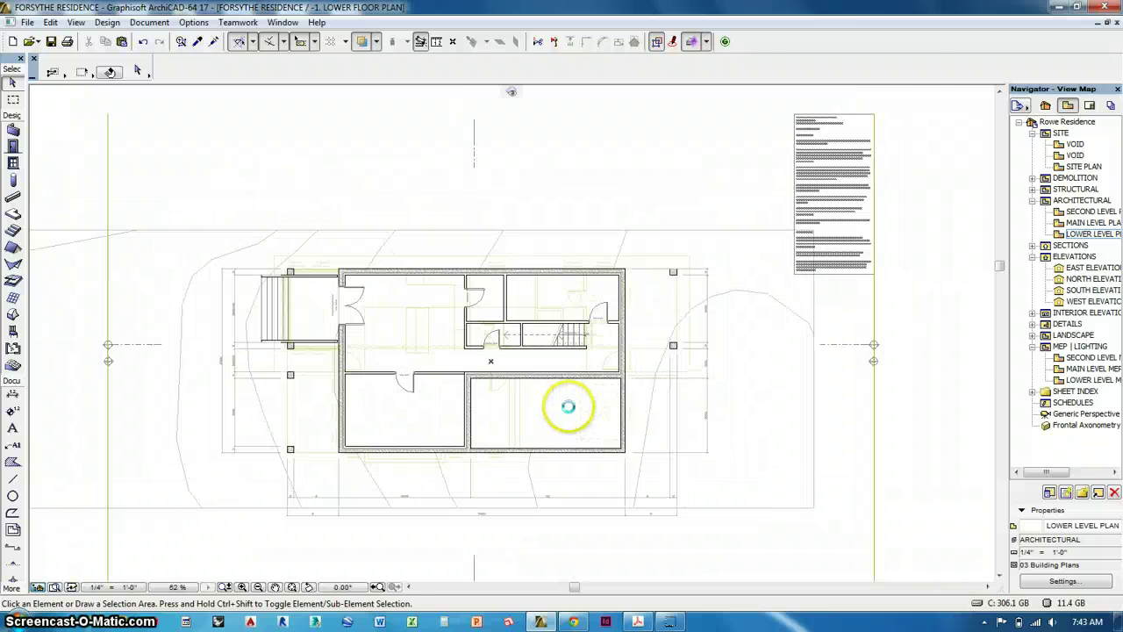
pyautogui.click(874, 359)
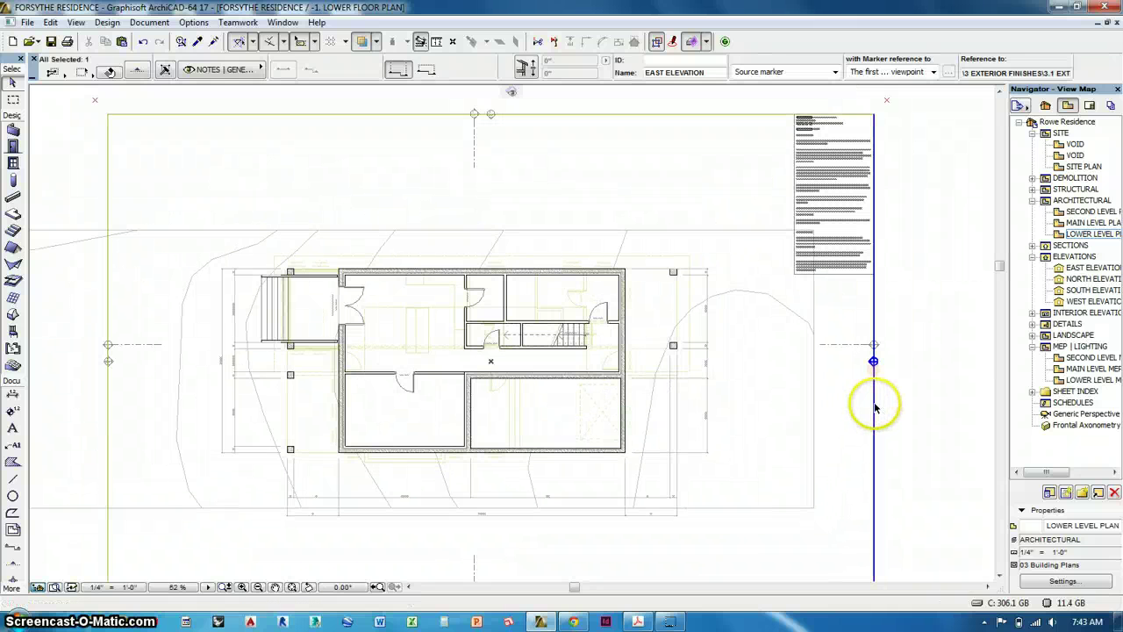
pyautogui.rightClick(902, 358)
pyautogui.click(943, 254)
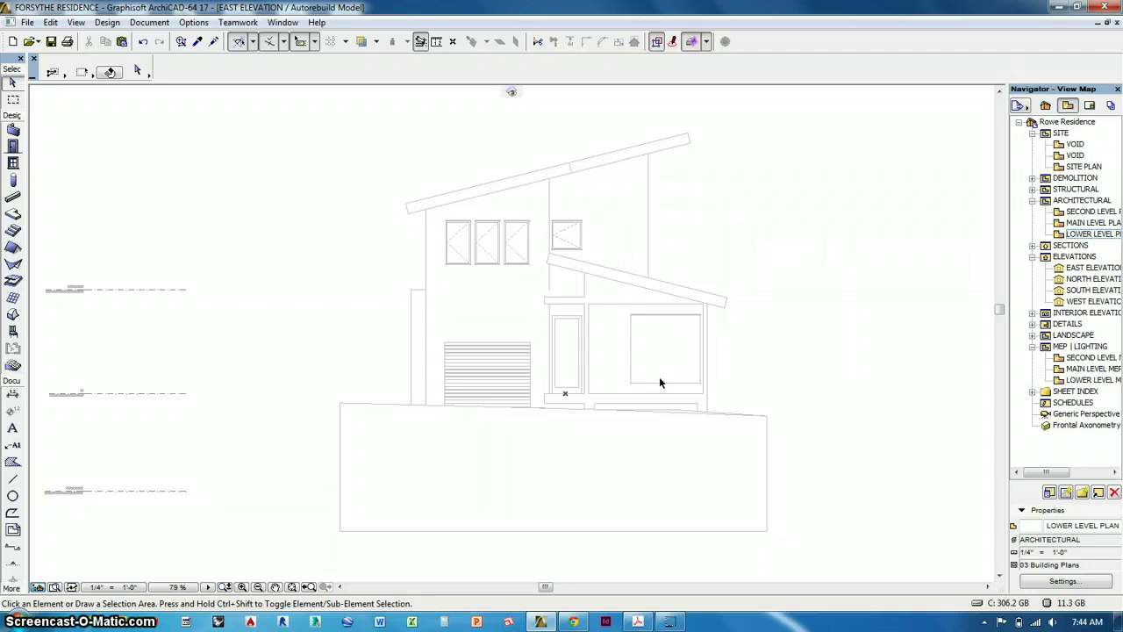
pyautogui.moveTo(760, 418)
pyautogui.mouseDown(button='middle')
pyautogui.moveTo(775, 436)
pyautogui.moveTo(757, 396)
pyautogui.moveTo(613, 396)
pyautogui.mouseUp(button='middle')
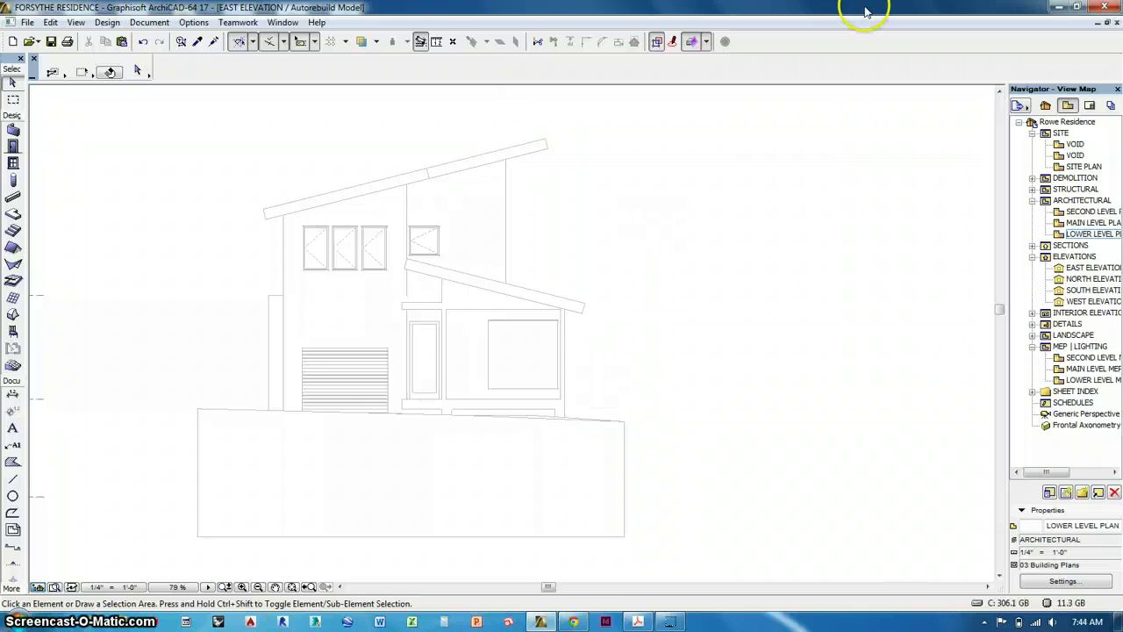
# Step: Arrange the elevation window and Forsythe Residence.pdf in Adobe Acrobat side by side on the screen
pyautogui.moveTo(864, 10); pyautogui.dragTo(1, 88)
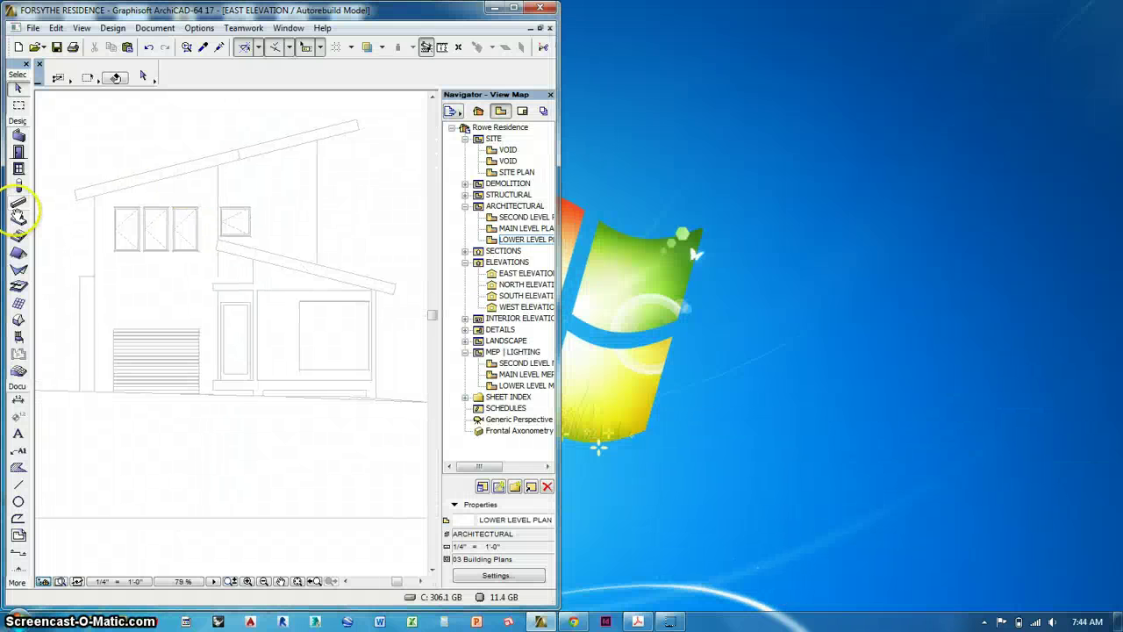
pyautogui.click(630, 623)
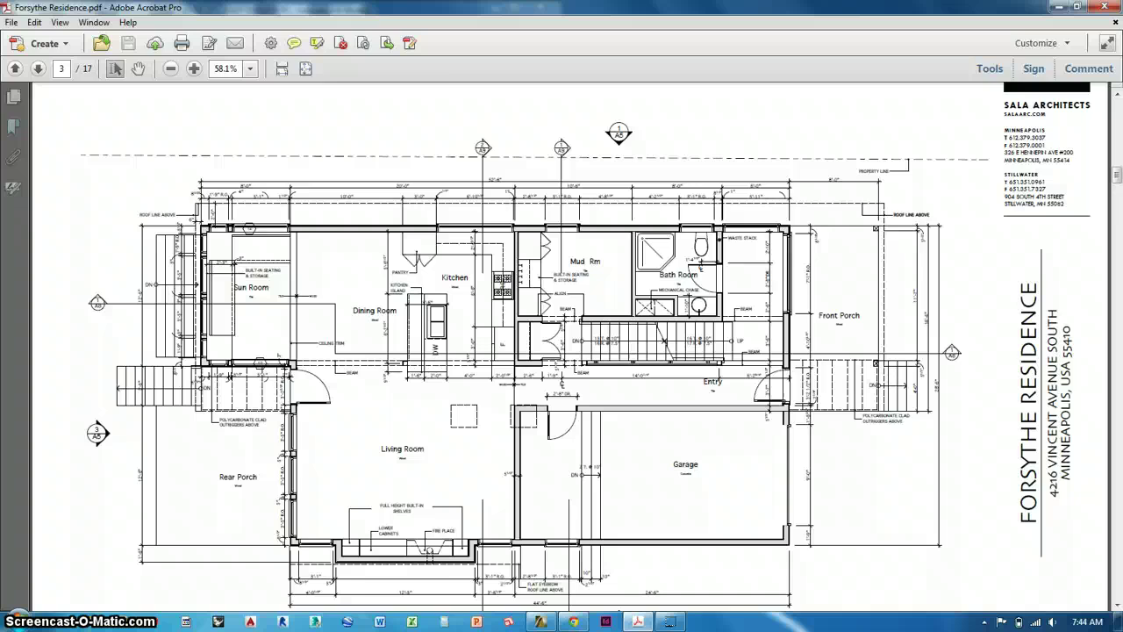
pyautogui.moveTo(630, 10); pyautogui.dragTo(1122, 88)
# Step: Go to page 5 of the PDF and examine the reference elevation with the garage and entry door
pyautogui.scroll(-10, 838, 363)
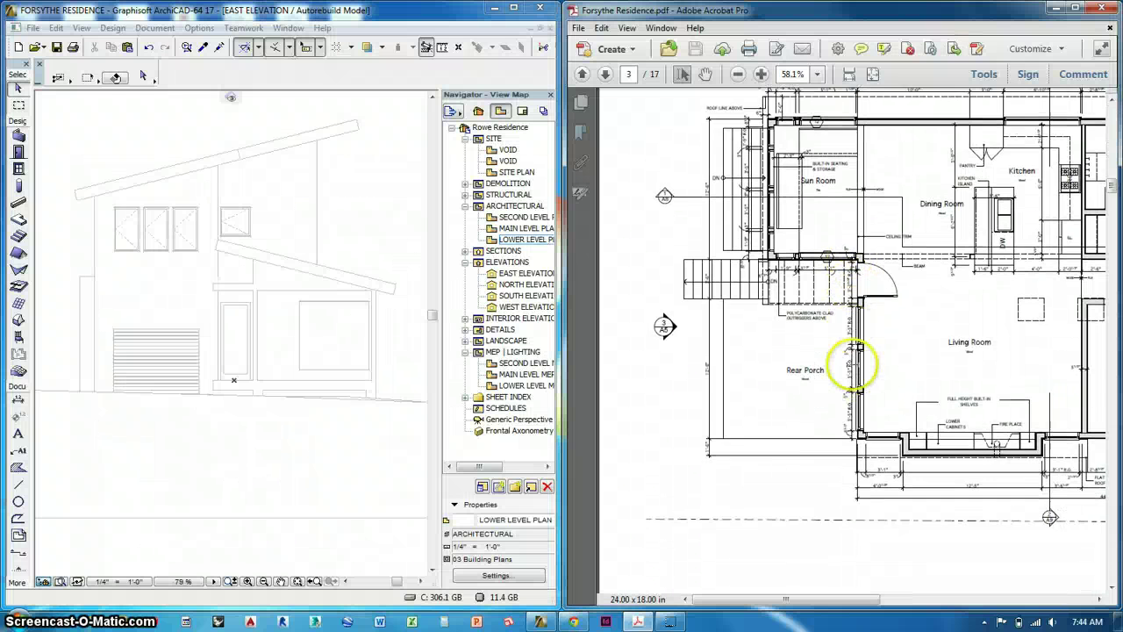
pyautogui.click(1110, 509)
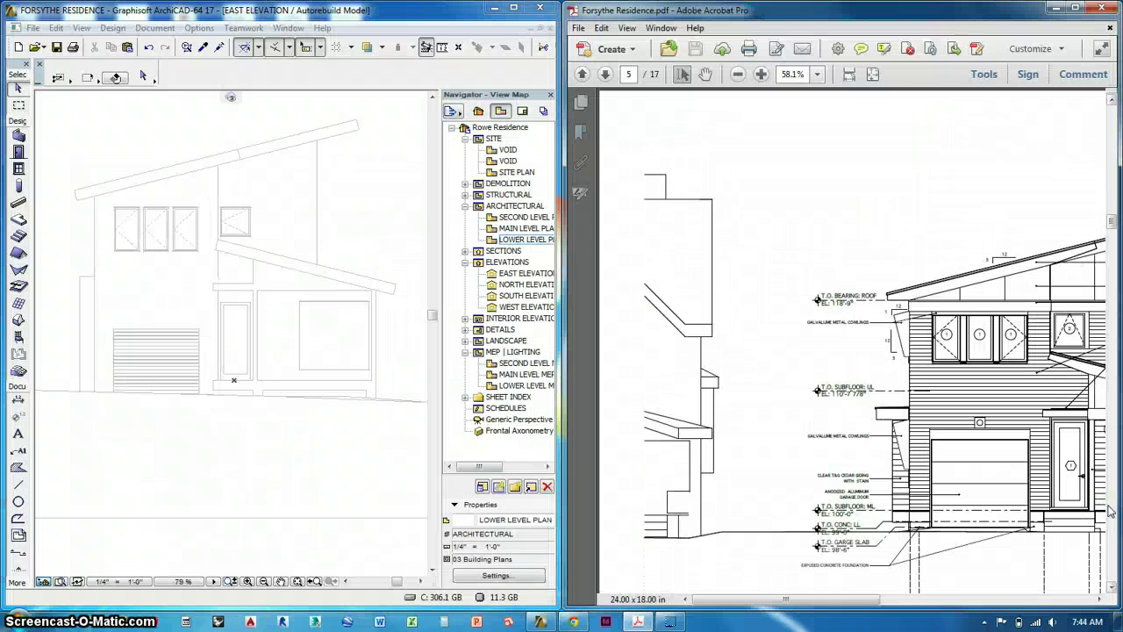
pyautogui.moveTo(813, 599); pyautogui.dragTo(891, 604)
pyautogui.scroll(-3, 919, 498)
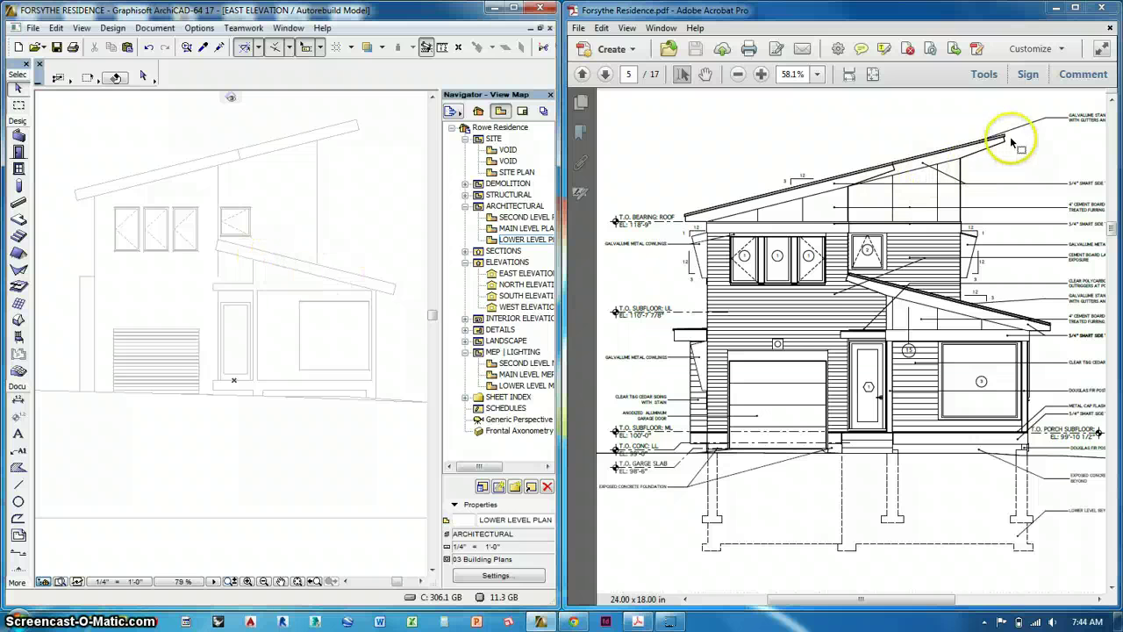
# Step: Set the East Elevation's status to Drawing in its elevation settings so its contents become editable 2D linework
pyautogui.scroll(-4, 272, 294)
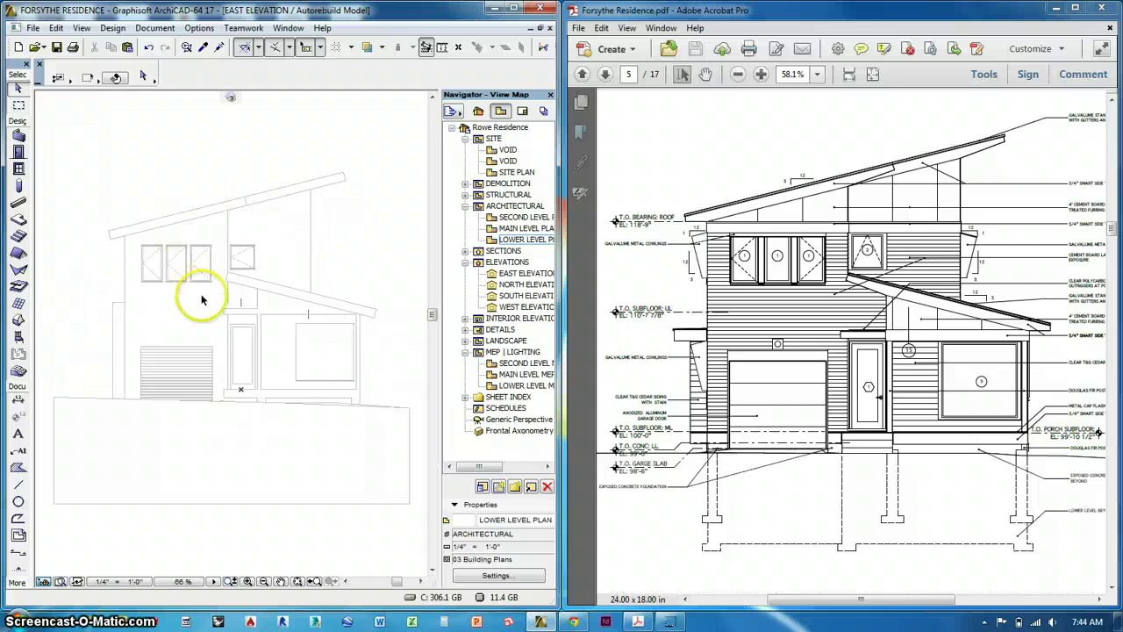
pyautogui.moveTo(244, 329); pyautogui.dragTo(226, 339, button='middle')
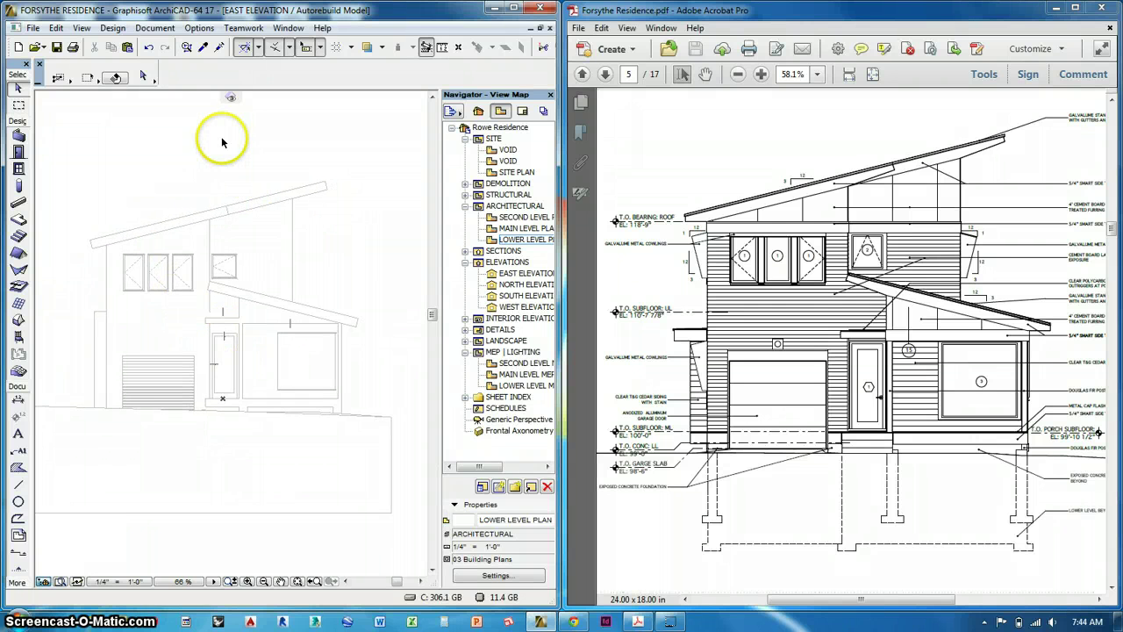
pyautogui.rightClick(170, 150)
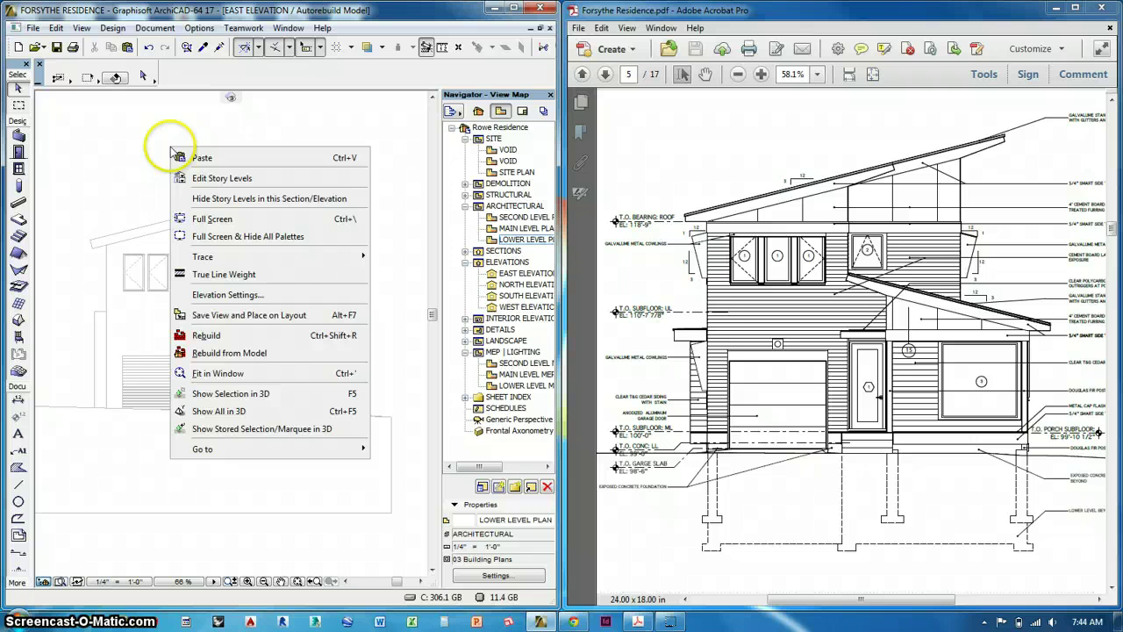
pyautogui.click(221, 294)
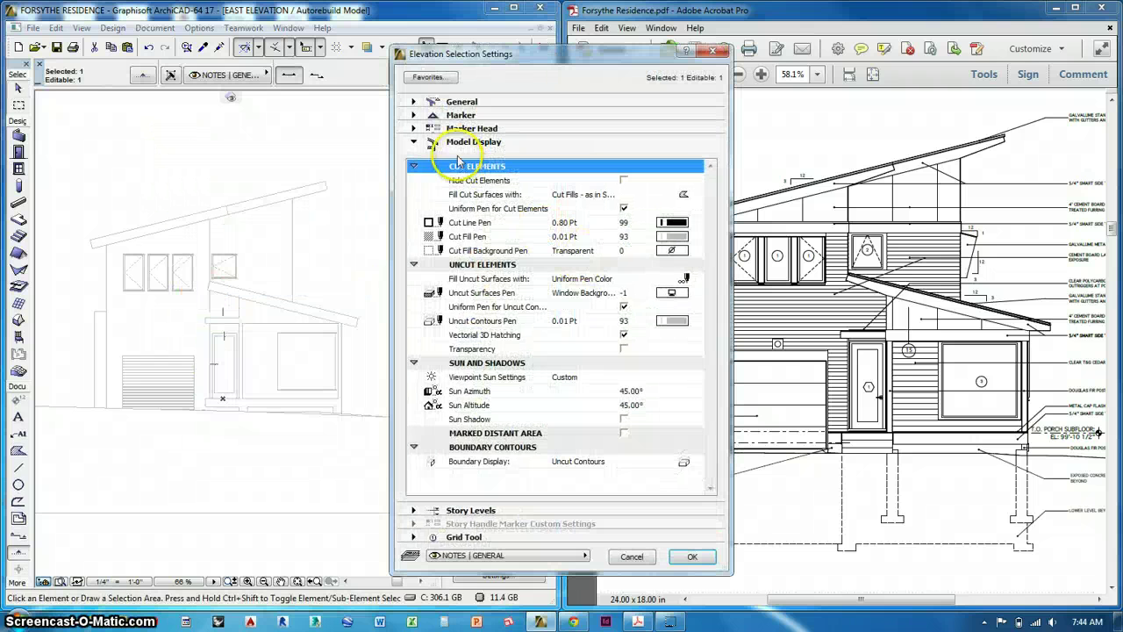
pyautogui.click(478, 107)
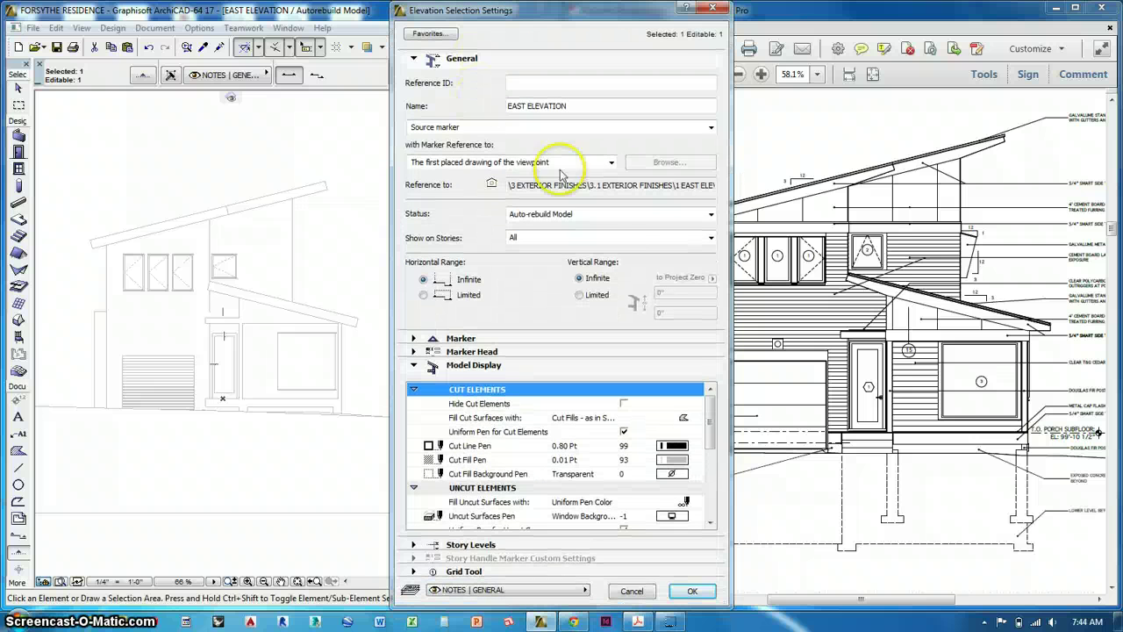
pyautogui.click(654, 214)
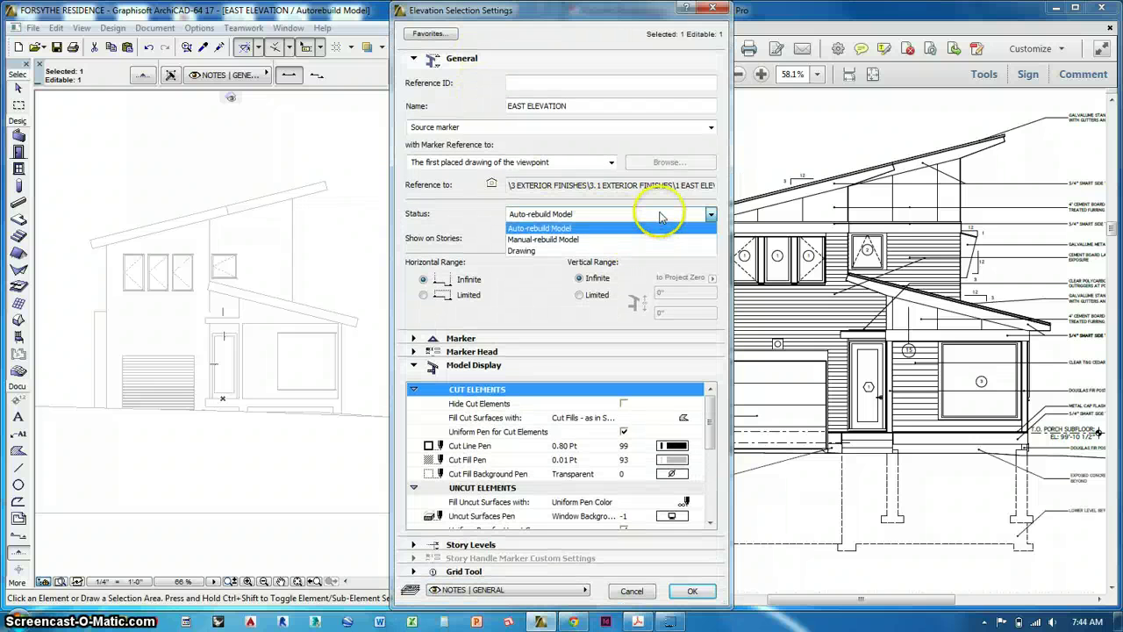
pyautogui.click(544, 252)
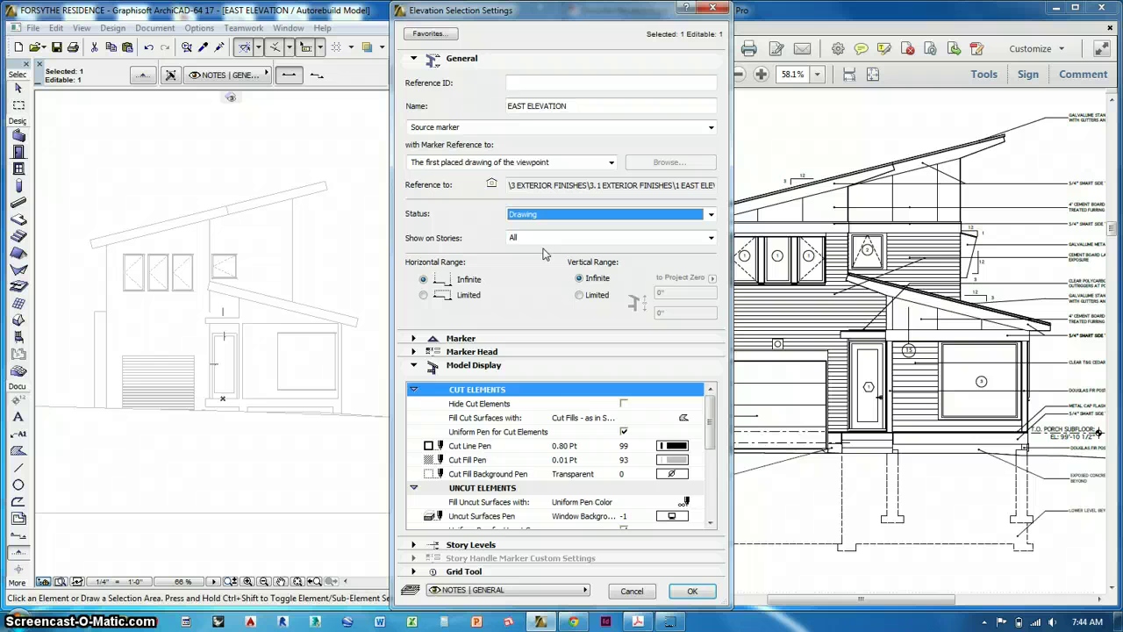
pyautogui.click(690, 591)
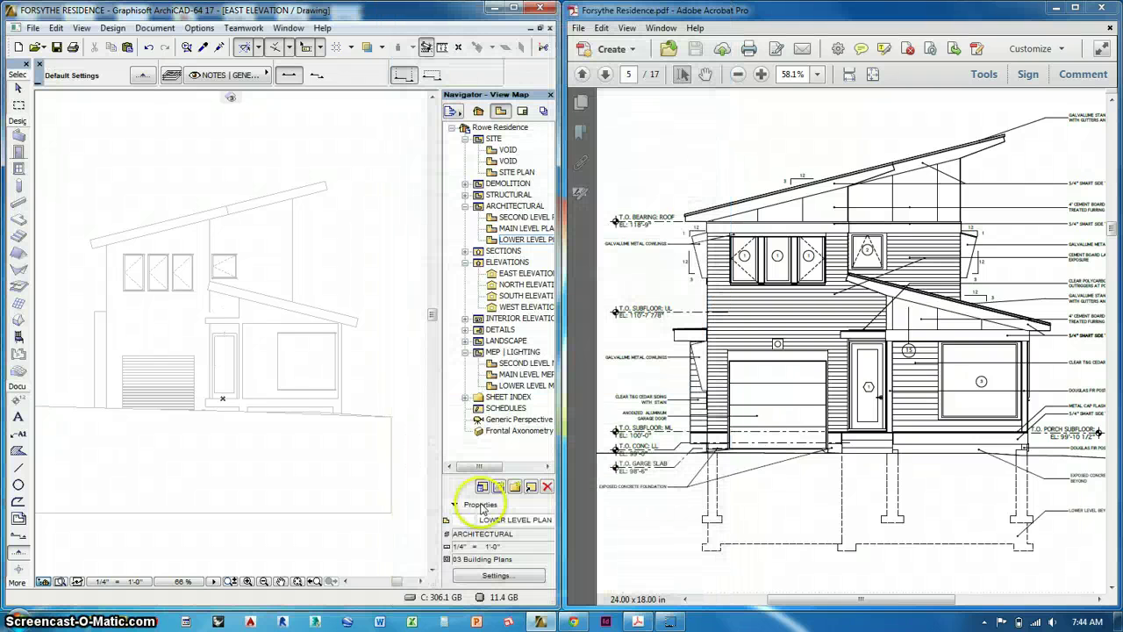
# Step: Check that the upper roof's underside can be selected as a separate line, and clear the selection
pyautogui.click(15, 87)
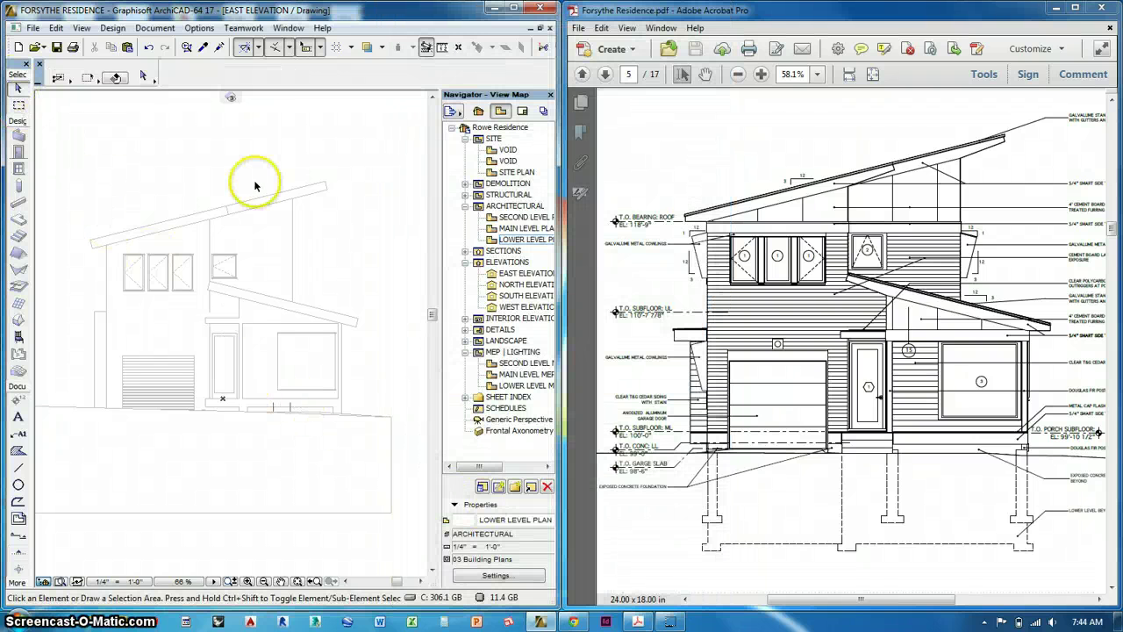
pyautogui.click(264, 208)
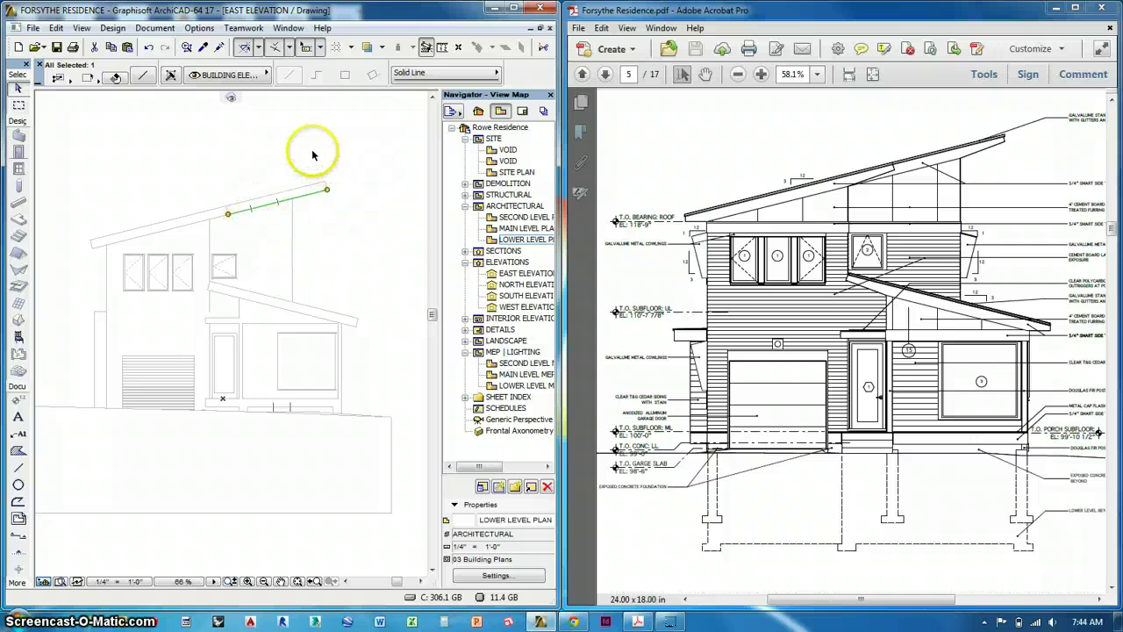
pyautogui.click(309, 154)
pyautogui.moveTo(273, 163); pyautogui.dragTo(299, 160, button='middle')
pyautogui.scroll(-1, 297, 160)
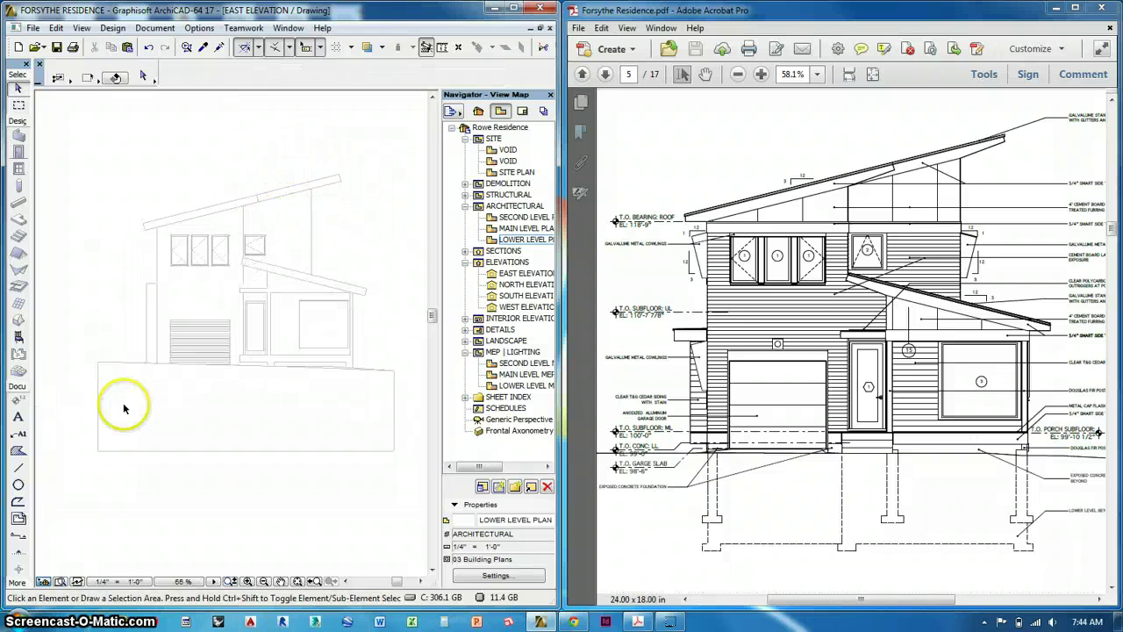
pyautogui.click(18, 451)
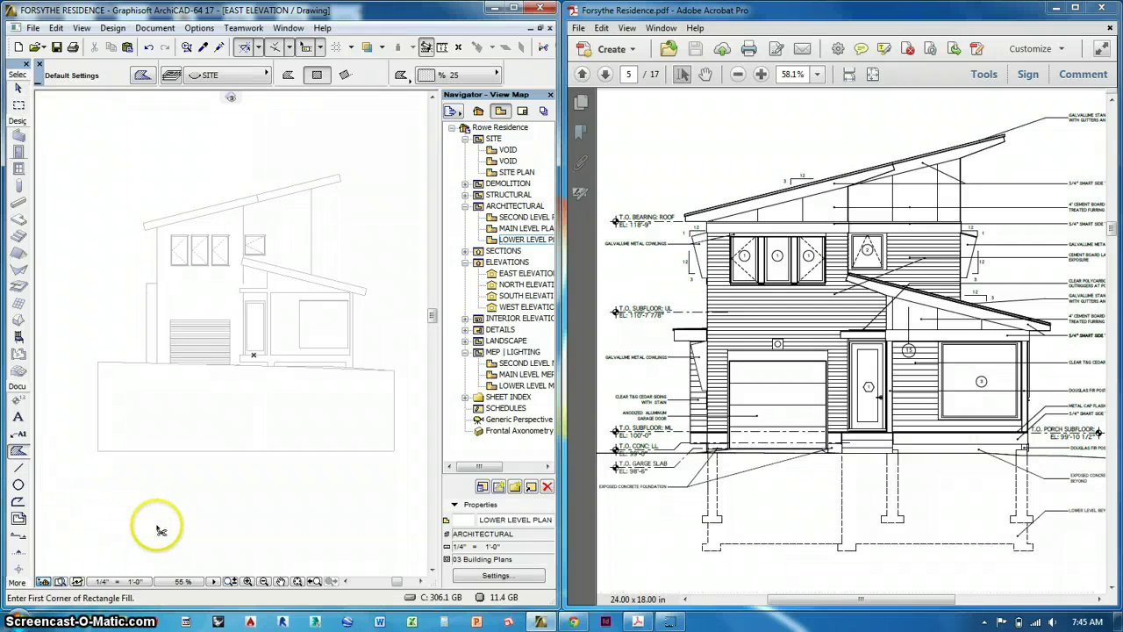
pyautogui.hotkey('ctrl', 'a')
pyautogui.press('Escape')
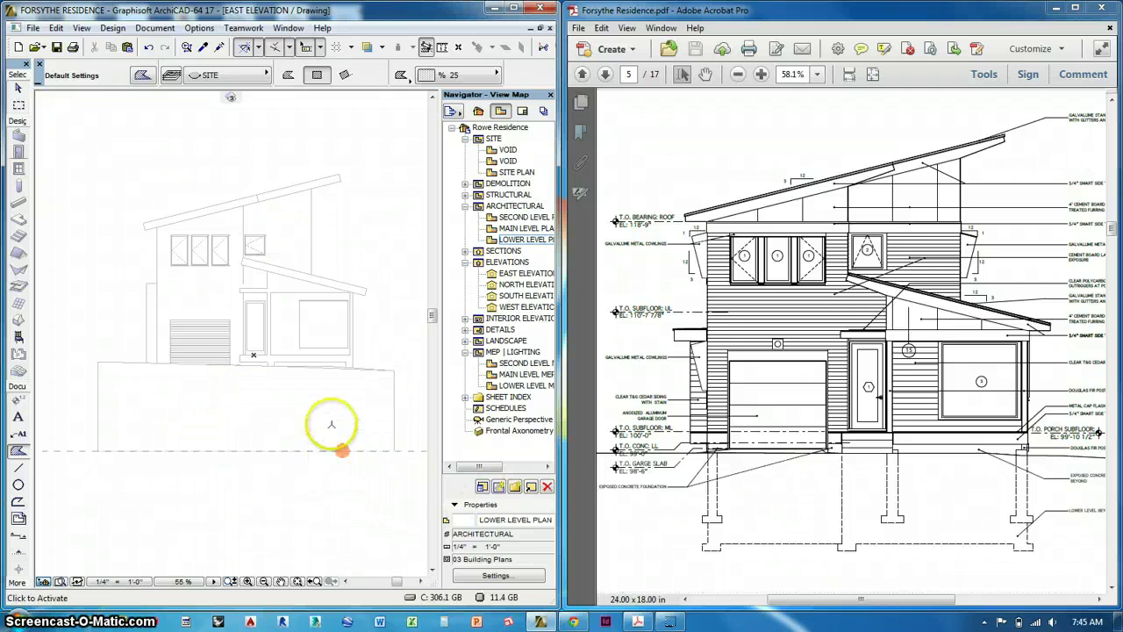
# Step: Draw a tapered soffit line about 4'-5" long from the wall's top at the upper roof's underside to the overhang's end edge
pyautogui.moveTo(338, 353); pyautogui.dragTo(334, 361, button='middle')
pyautogui.scroll(4, 218, 246)
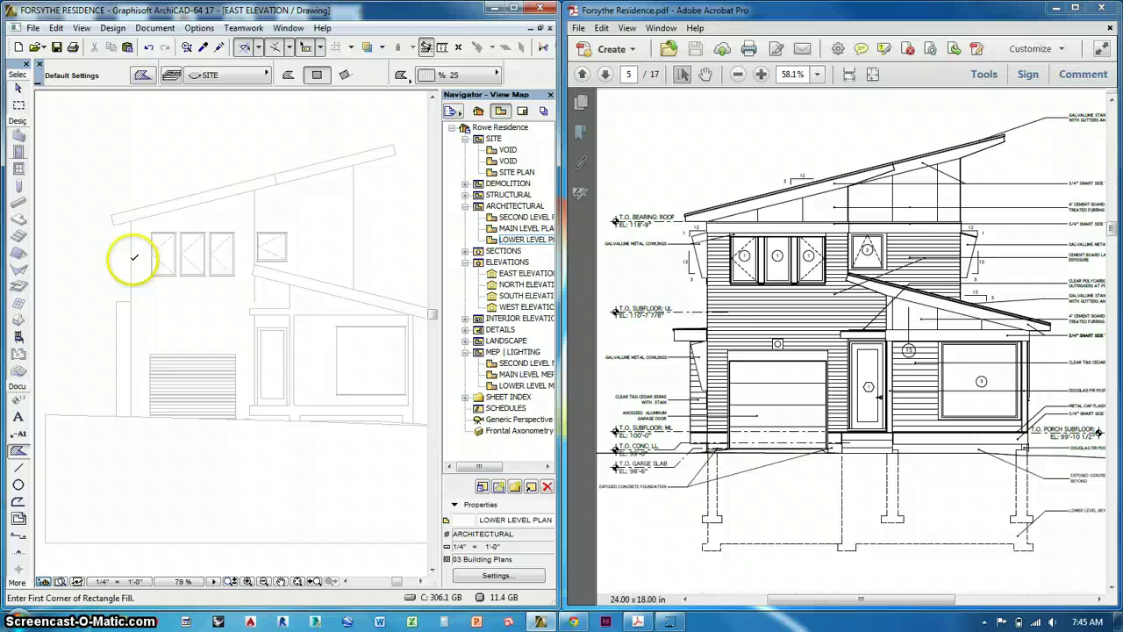
pyautogui.click(18, 468)
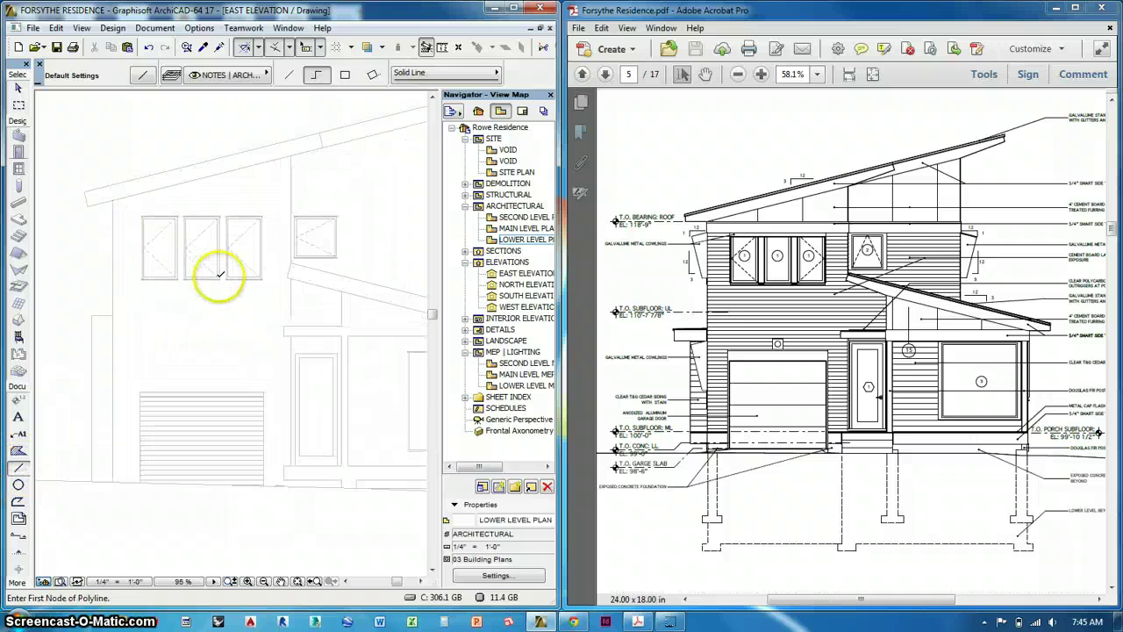
pyautogui.scroll(-2, 268, 211)
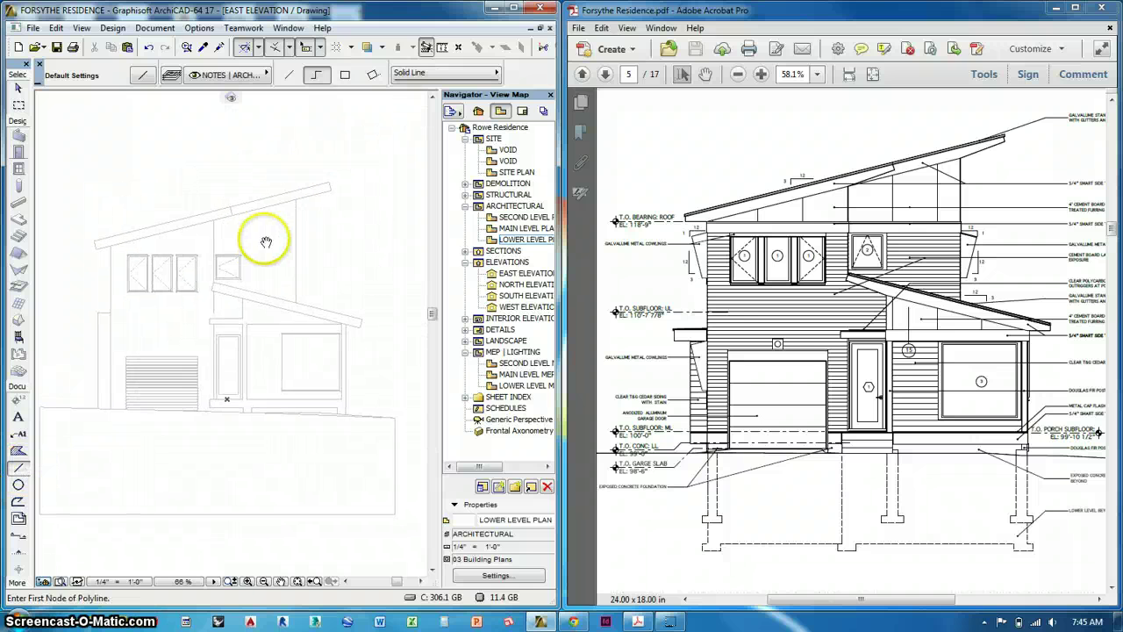
pyautogui.scroll(3, 350, 196)
pyautogui.scroll(2, 351, 163)
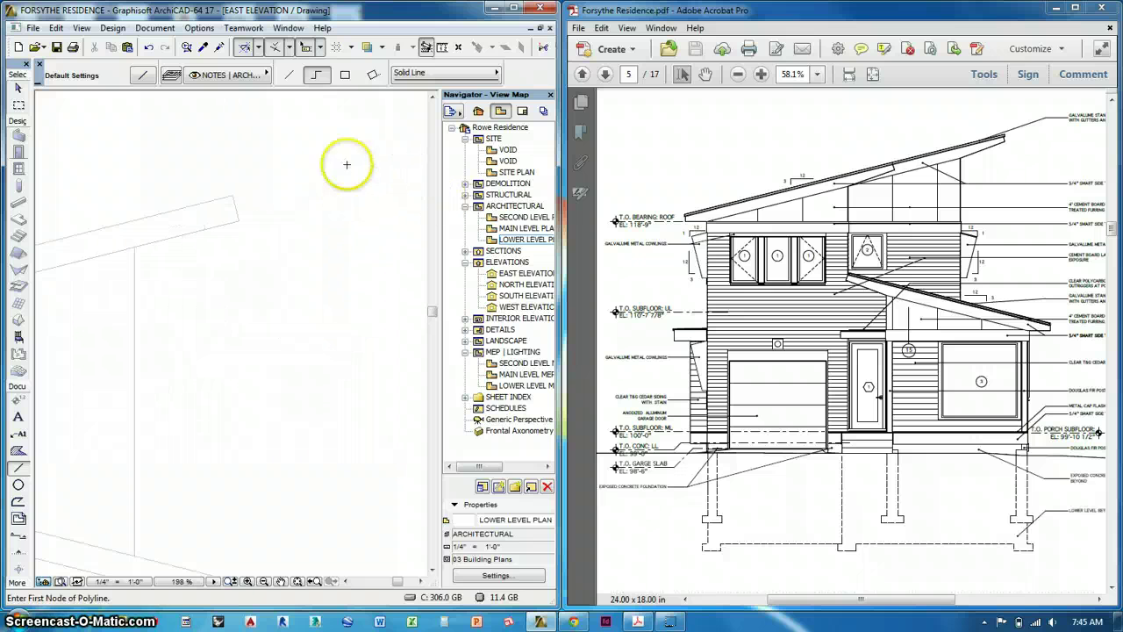
pyautogui.scroll(2, 252, 229)
pyautogui.moveTo(253, 229); pyautogui.dragTo(401, 231, button='middle')
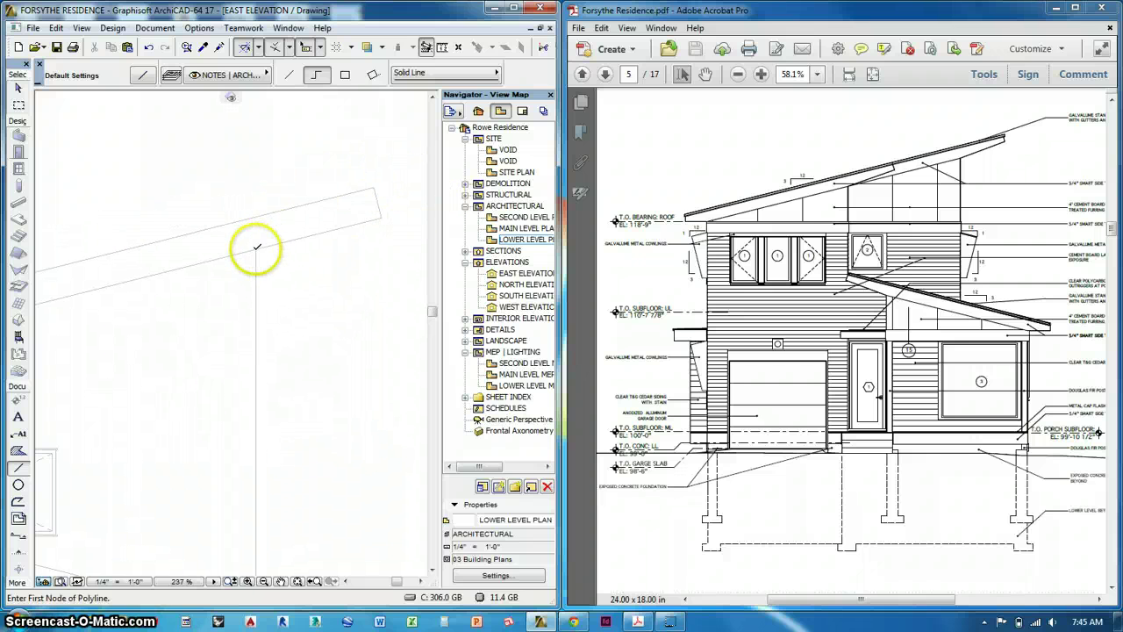
pyautogui.click(255, 251)
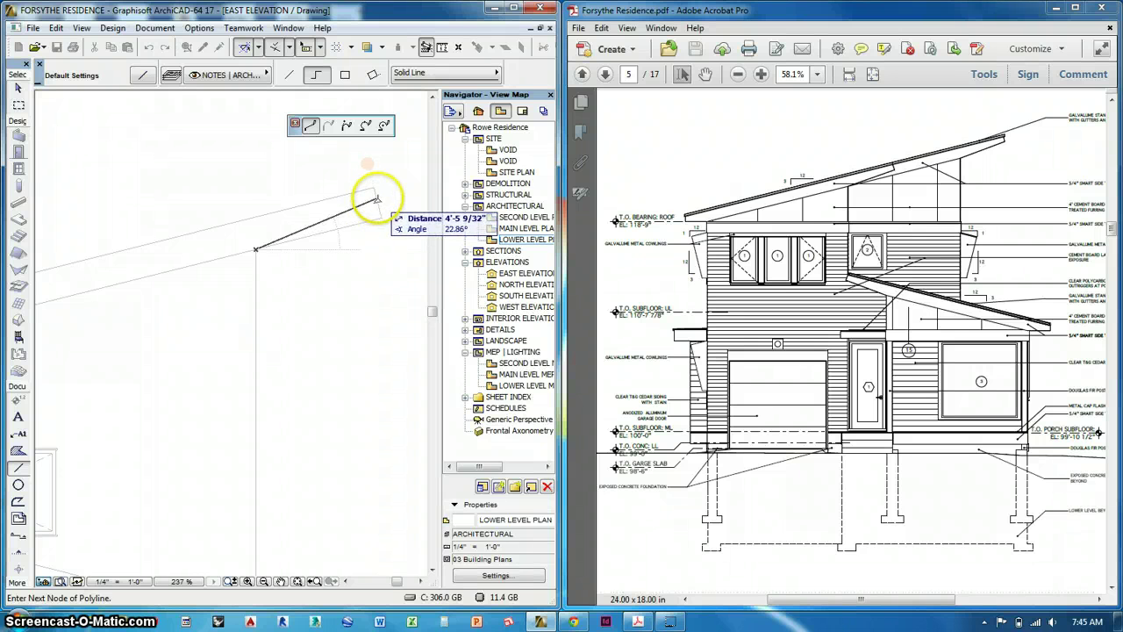
pyautogui.click(379, 197)
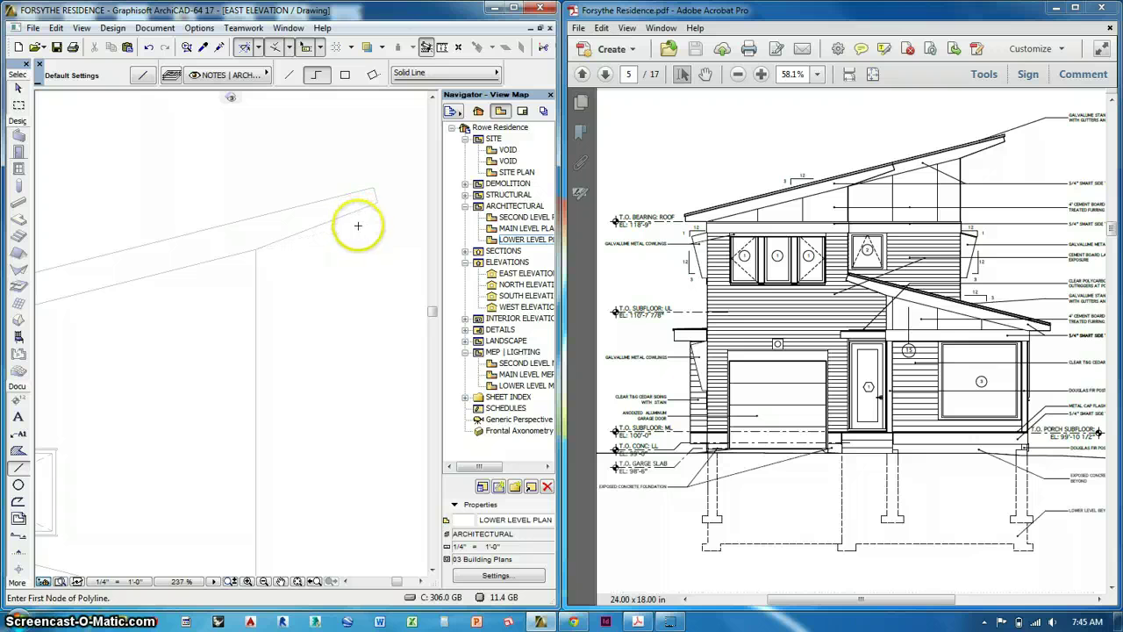
# Step: Draw a horizontal line about 2' long from the wall's top under the upper roof's low end, with a plumb line up to the roof's corner
pyautogui.scroll(-8, 358, 225)
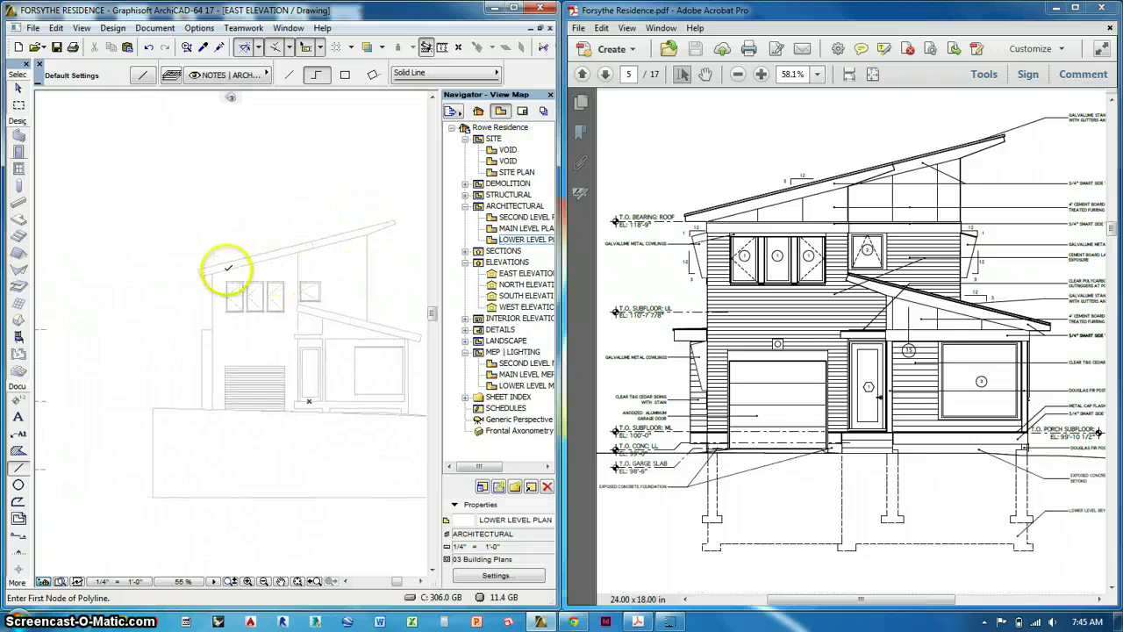
pyautogui.scroll(10, 193, 266)
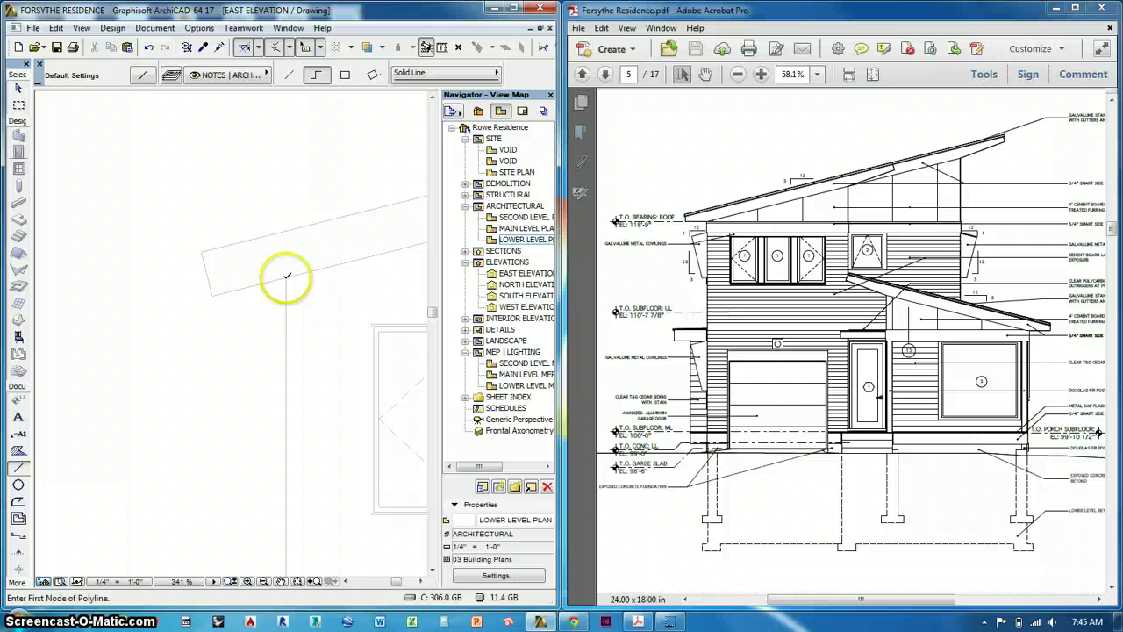
pyautogui.click(287, 276)
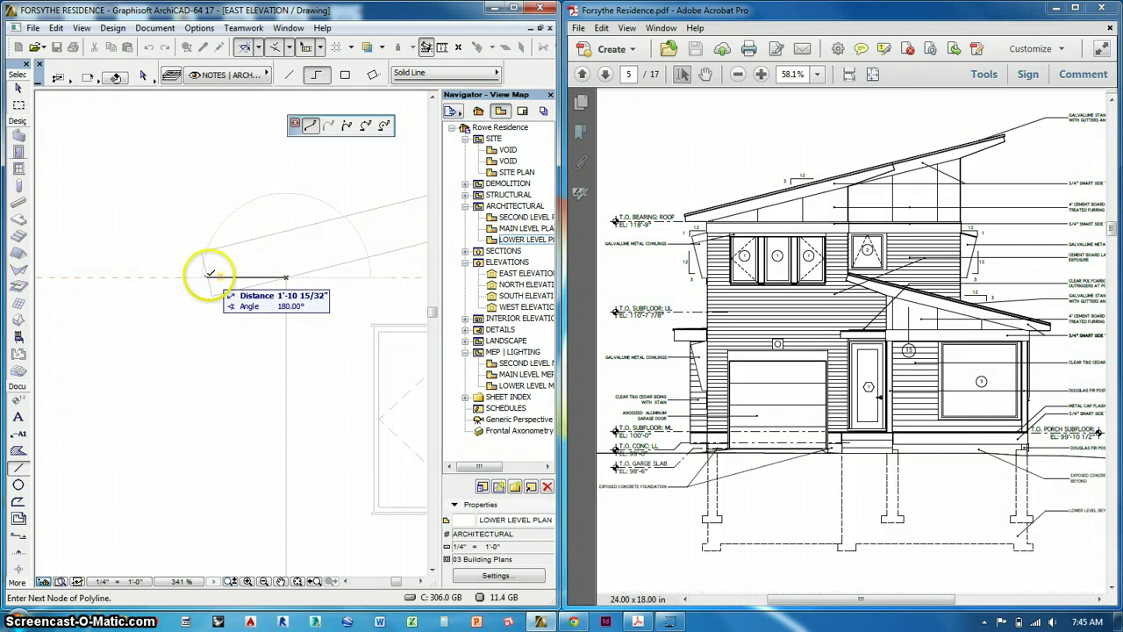
pyautogui.click(202, 275)
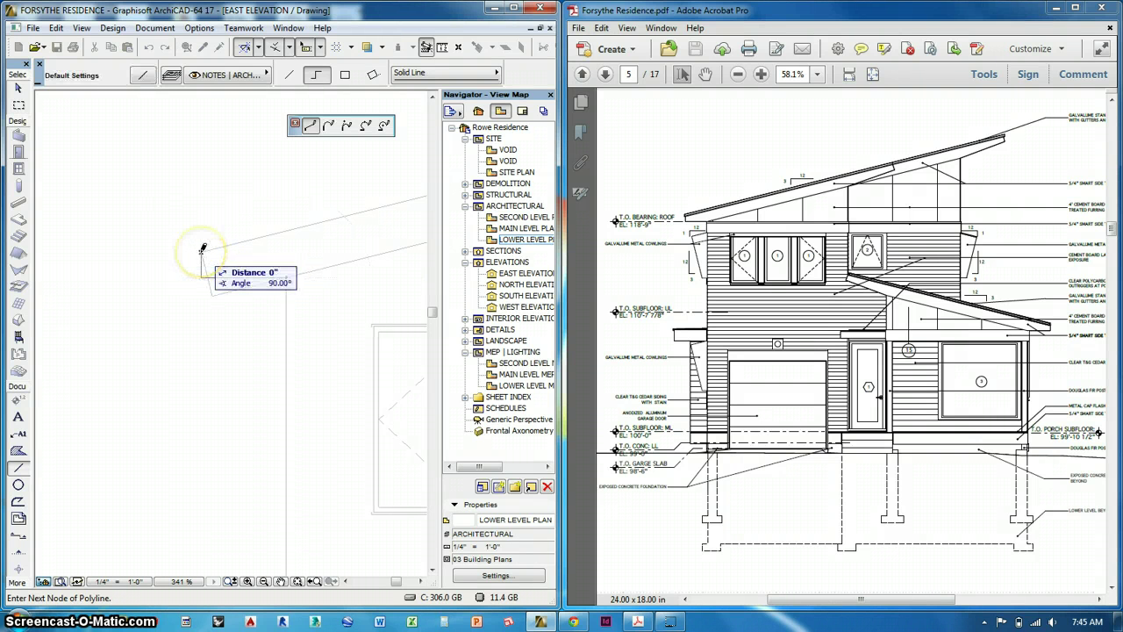
pyautogui.click(202, 248)
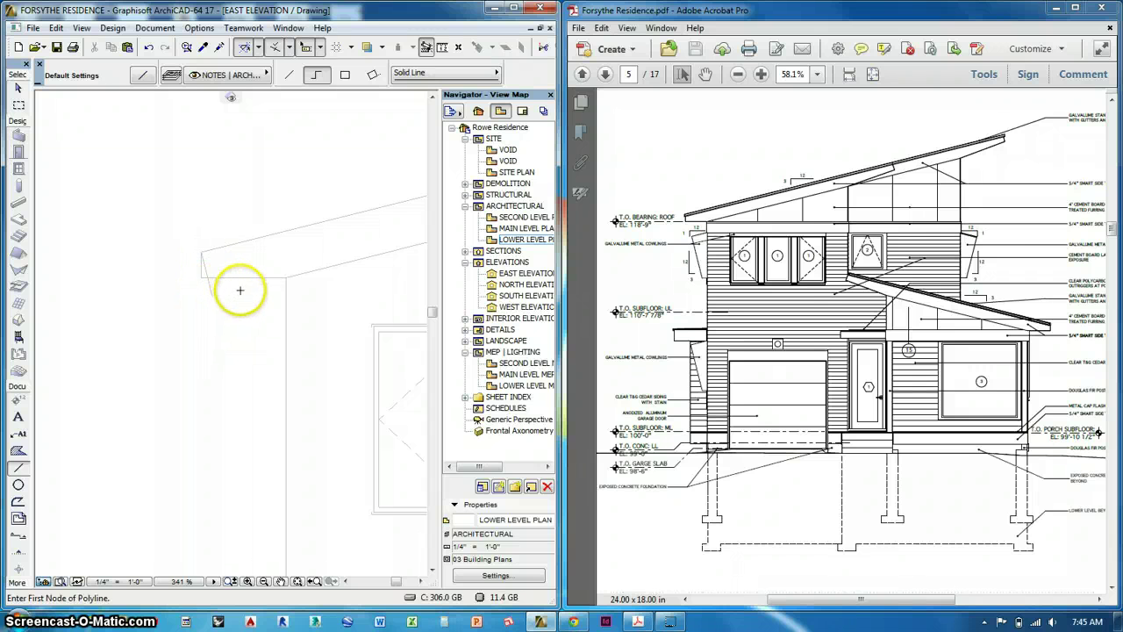
# Step: Delete the original slanted end edge at the upper roof's low eave
pyautogui.scroll(4, 210, 288)
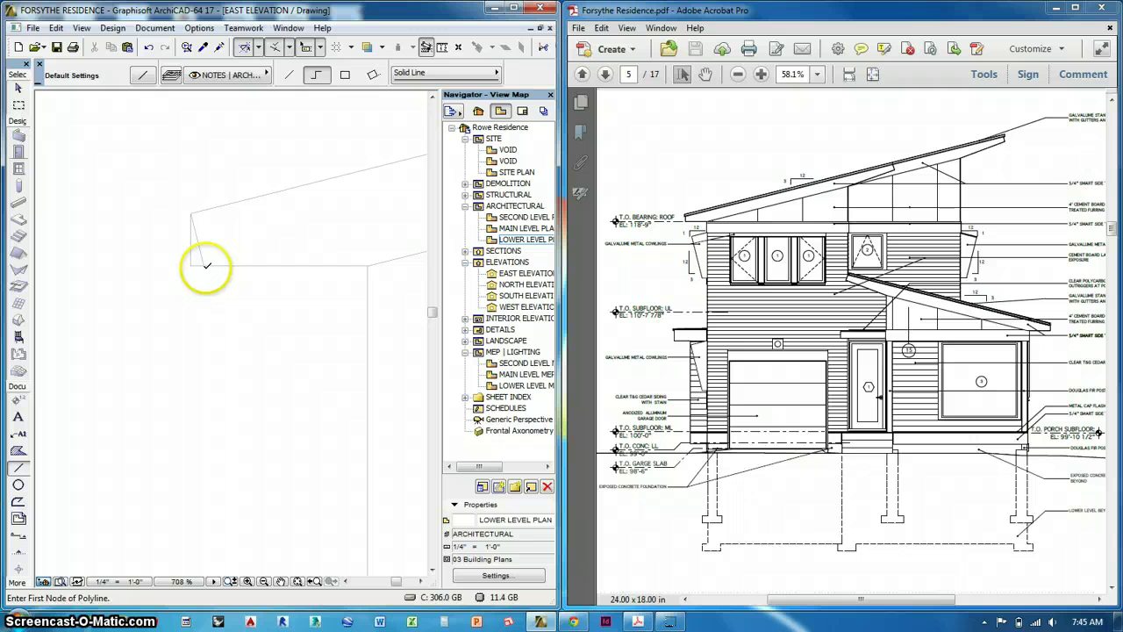
pyautogui.keyDown('shift'); pyautogui.click(204, 265); pyautogui.keyUp('shift')
pyautogui.press('Delete')
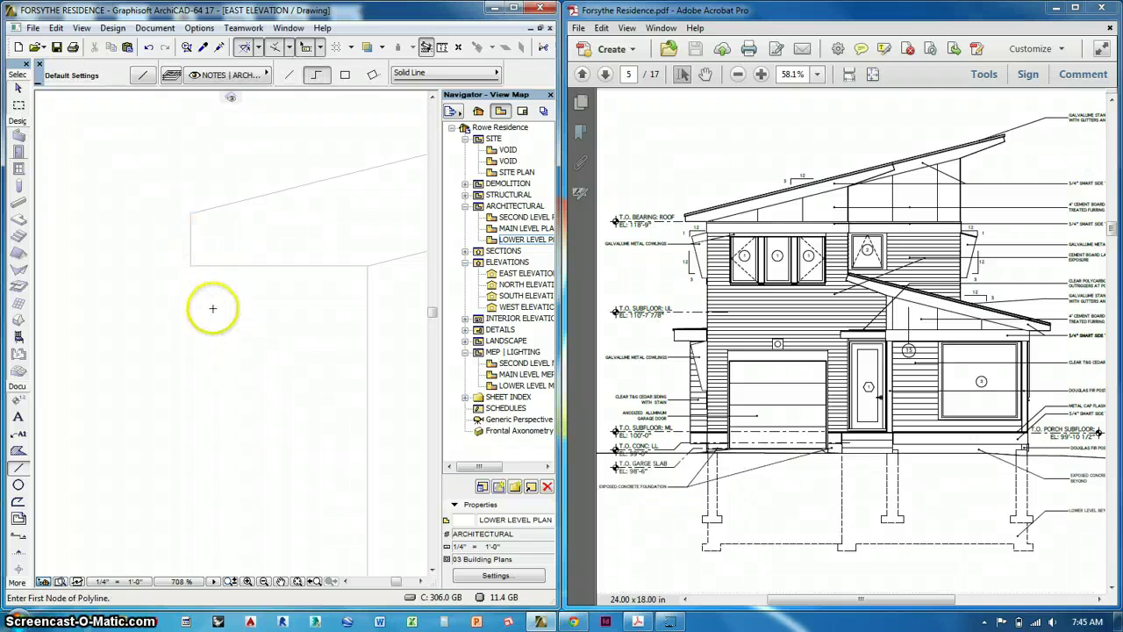
# Step: Draw a horizontal line from the outer top corner of the first upper-floor window to the nearby wall edge
pyautogui.scroll(-10, 209, 310)
pyautogui.moveTo(298, 363); pyautogui.dragTo(287, 344, button='middle')
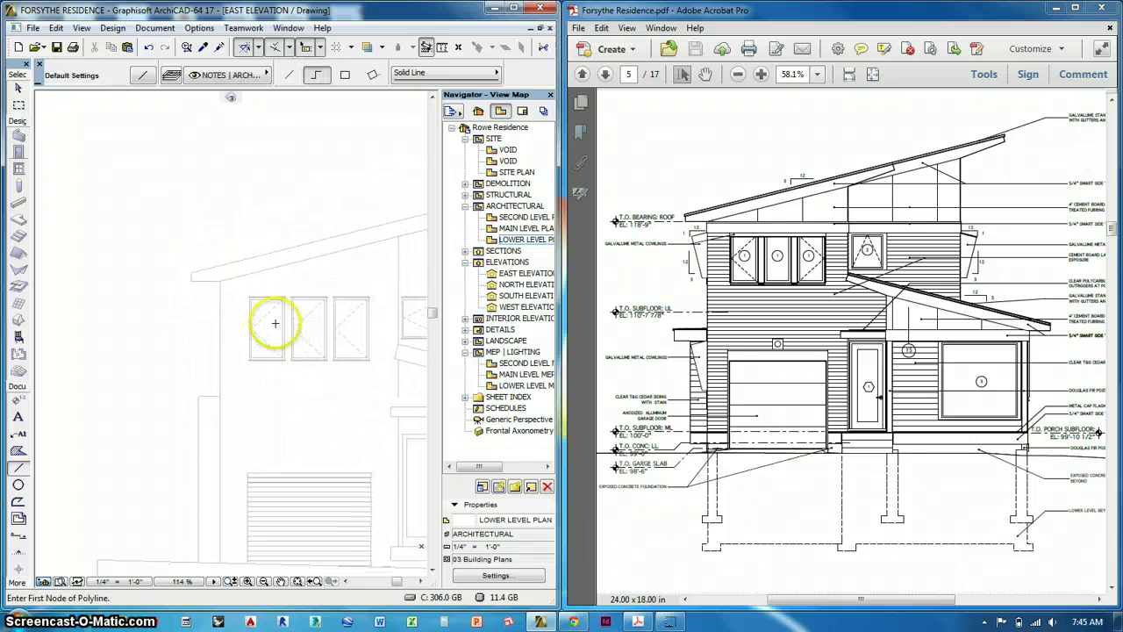
pyautogui.scroll(7, 275, 321)
pyautogui.scroll(2, 192, 279)
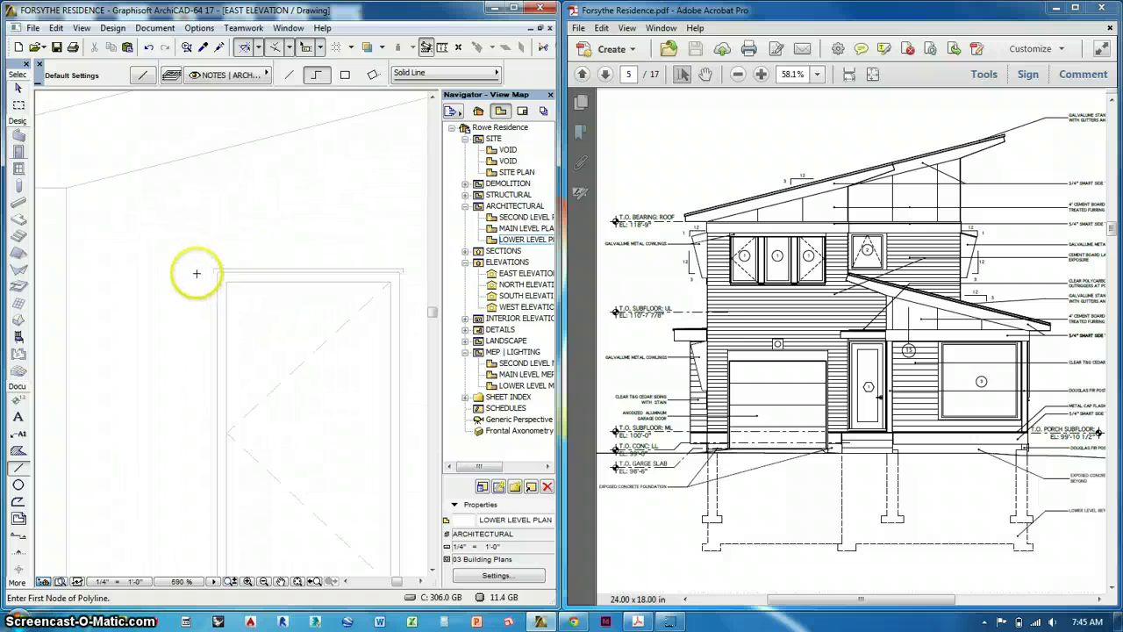
pyautogui.click(213, 264)
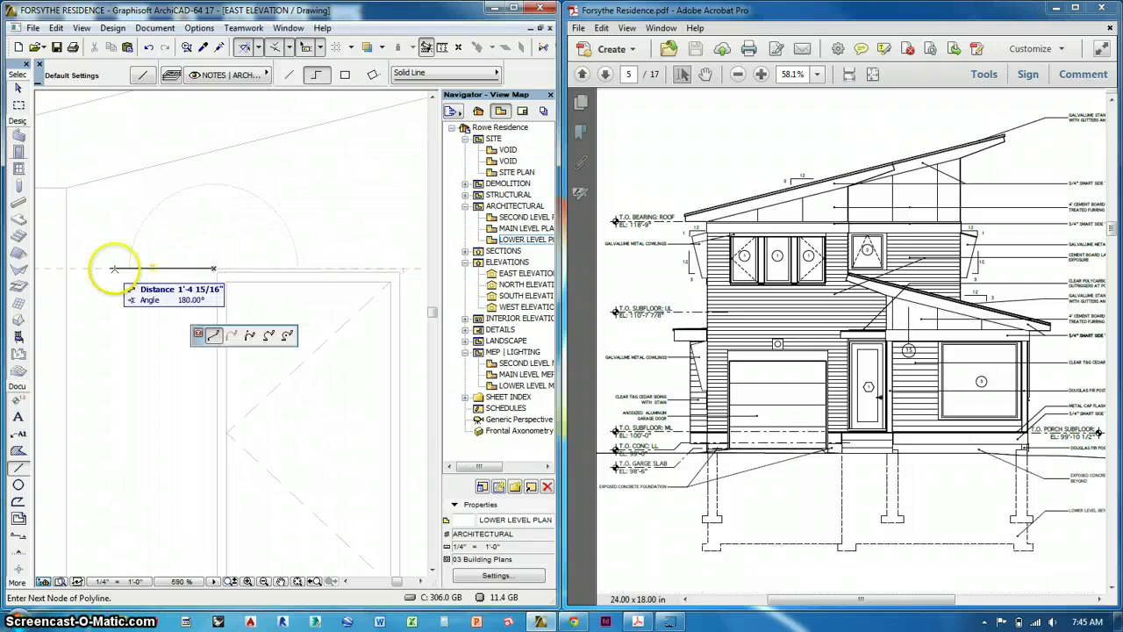
pyautogui.doubleClick(67, 268)
pyautogui.moveTo(125, 318); pyautogui.dragTo(84, 321, button='middle')
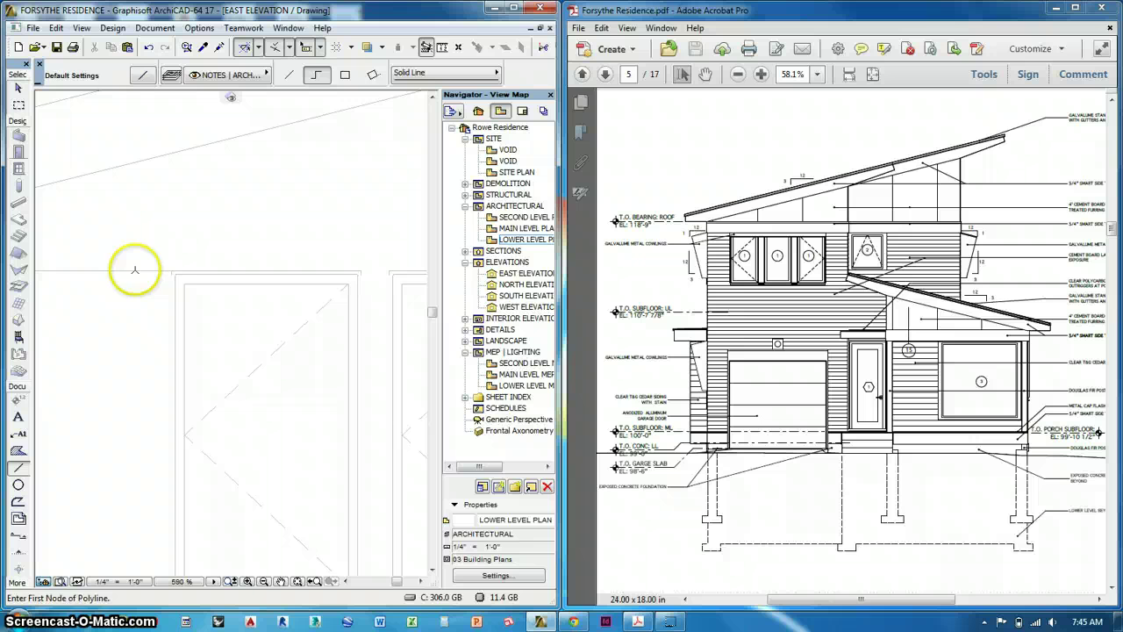
# Step: Stretch the window-head line horizontally by 20'-6" across all upper windows to the wall's far edge
pyautogui.keyDown('shift'); pyautogui.click(135, 270); pyautogui.keyUp('shift')
pyautogui.click(170, 270)
pyautogui.scroll(-2, 135, 345)
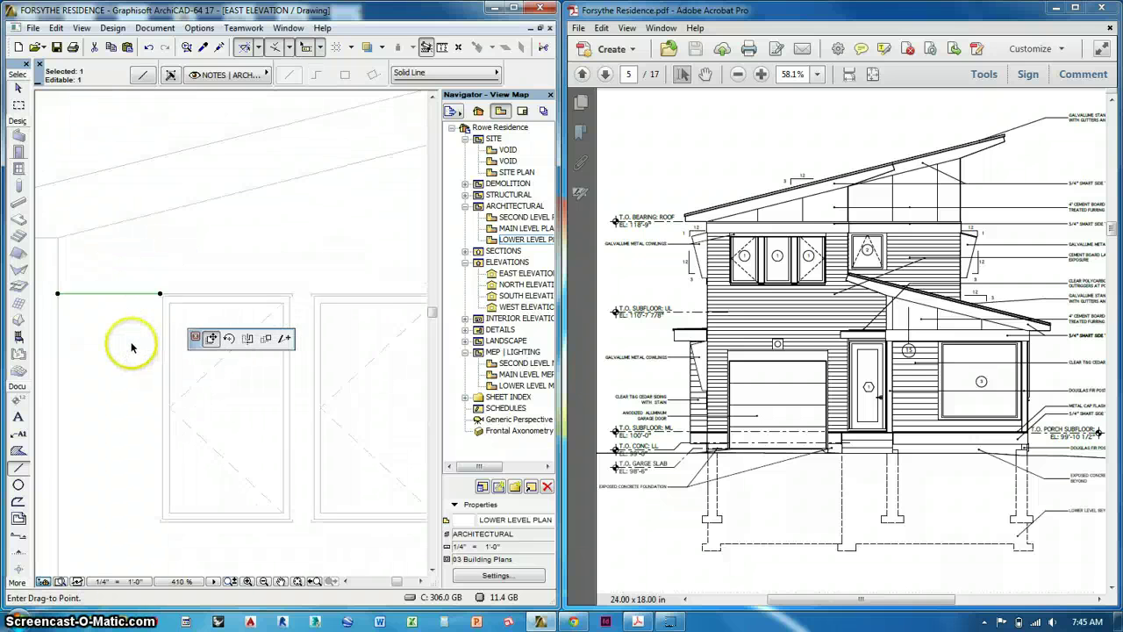
pyautogui.scroll(-3, 131, 346)
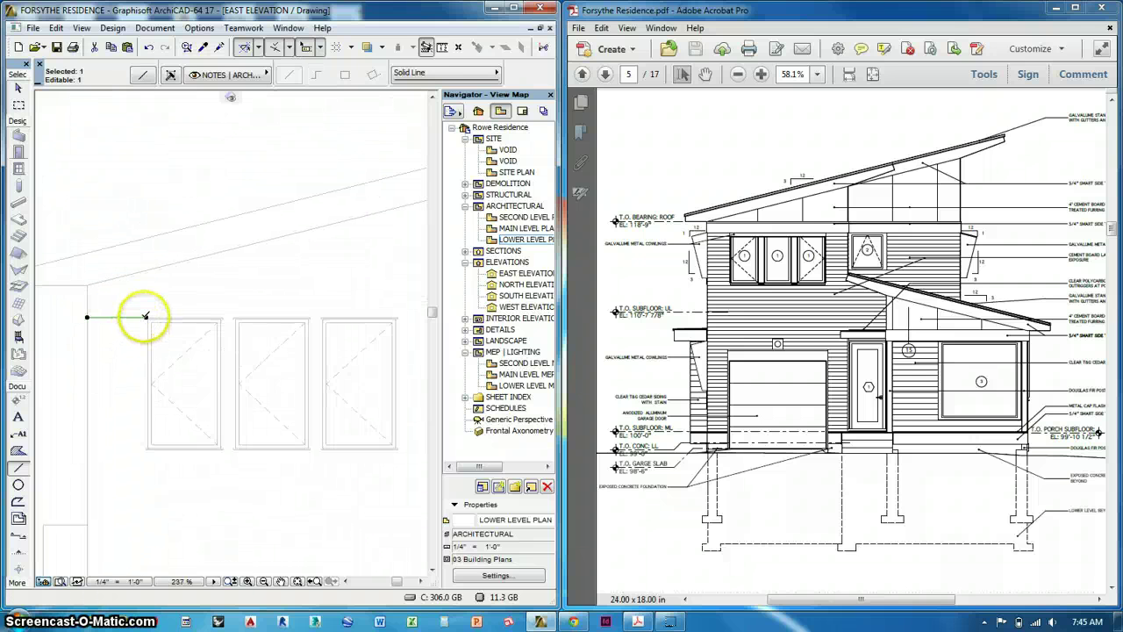
pyautogui.click(145, 315)
pyautogui.click(383, 124)
pyautogui.moveTo(429, 324)
pyautogui.mouseDown(button='middle')
pyautogui.moveTo(357, 336)
pyautogui.moveTo(153, 323)
pyautogui.mouseUp(button='middle')
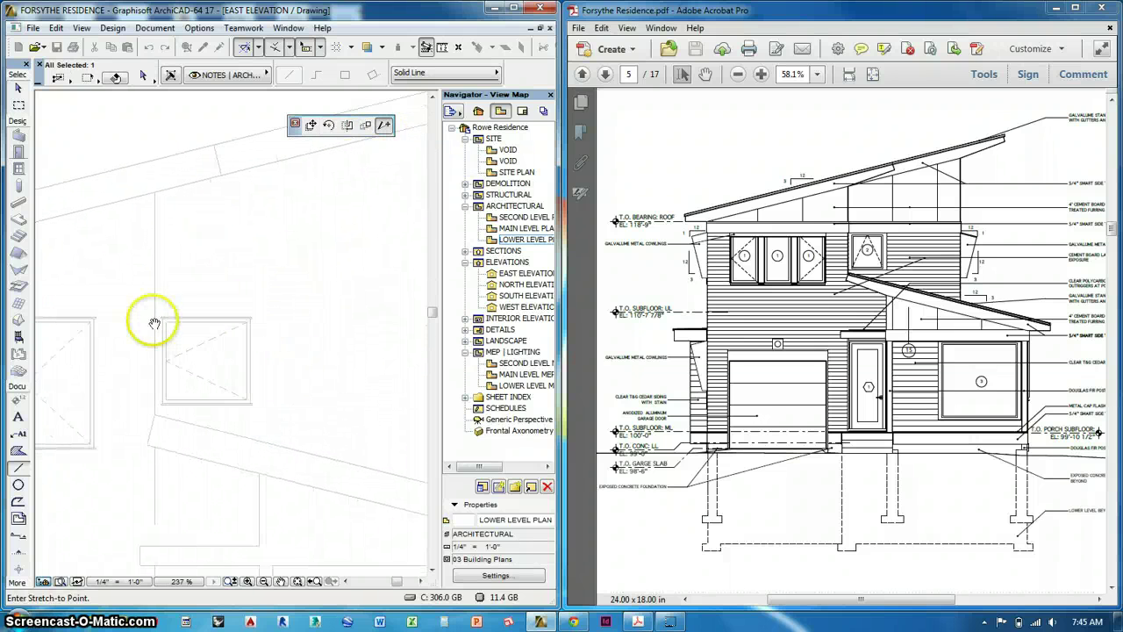
pyautogui.moveTo(285, 331); pyautogui.dragTo(149, 328, button='middle')
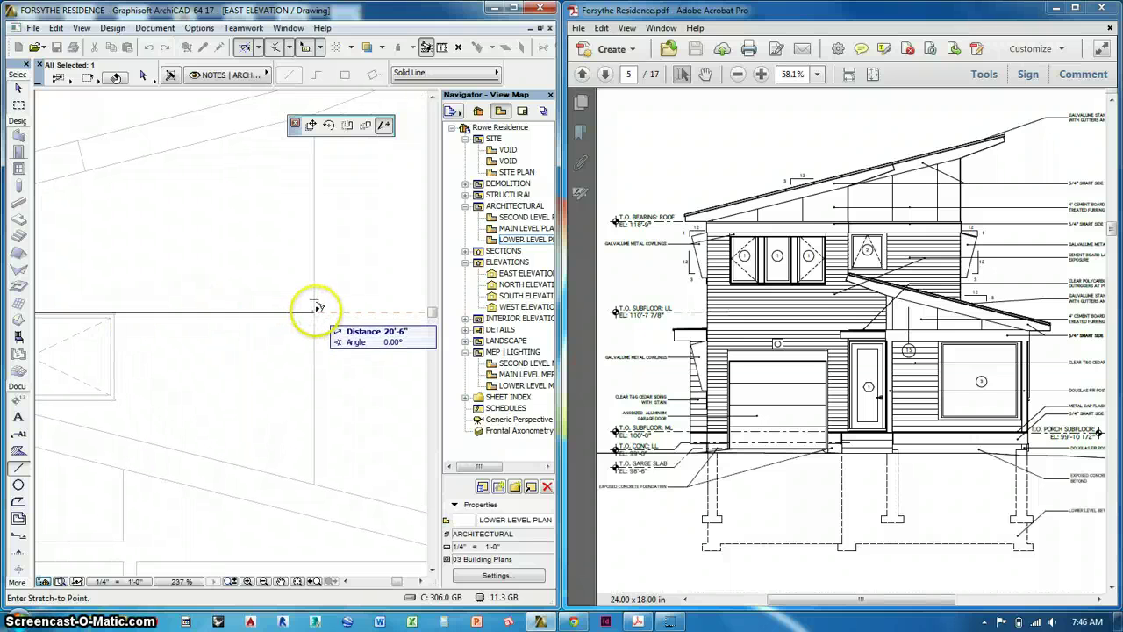
pyautogui.click(313, 308)
# Step: Copy the window-head line up 1'-1 1/8" to the wall's top at the roof underside
pyautogui.moveTo(313, 308); pyautogui.dragTo(422, 374, button='middle')
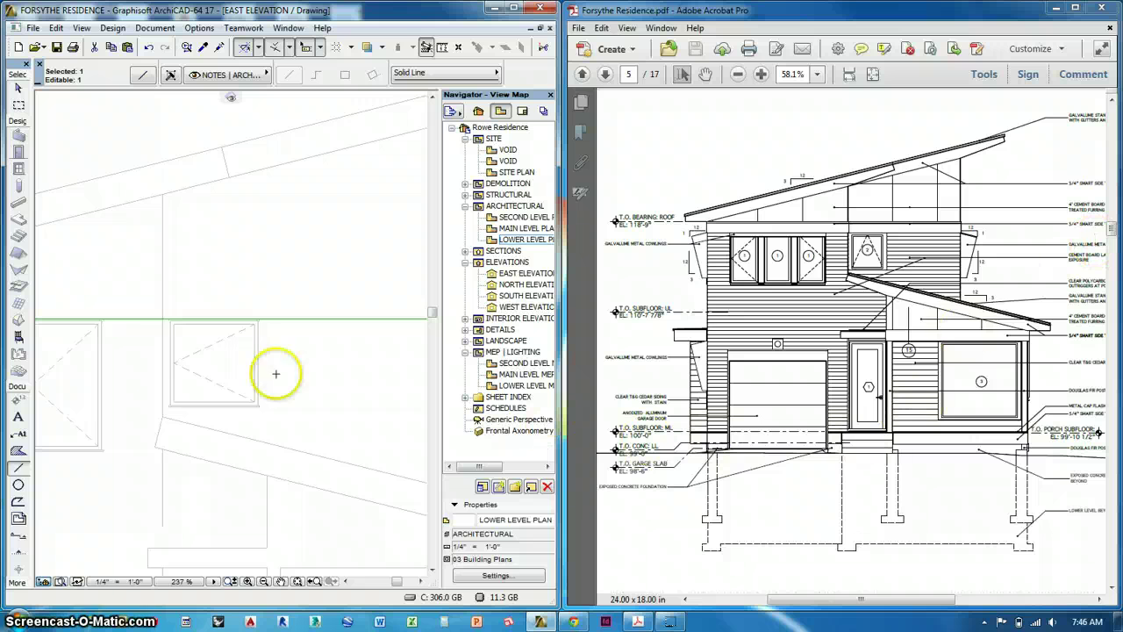
pyautogui.moveTo(166, 361); pyautogui.dragTo(396, 371, button='middle')
pyautogui.moveTo(135, 358); pyautogui.dragTo(282, 344, button='middle')
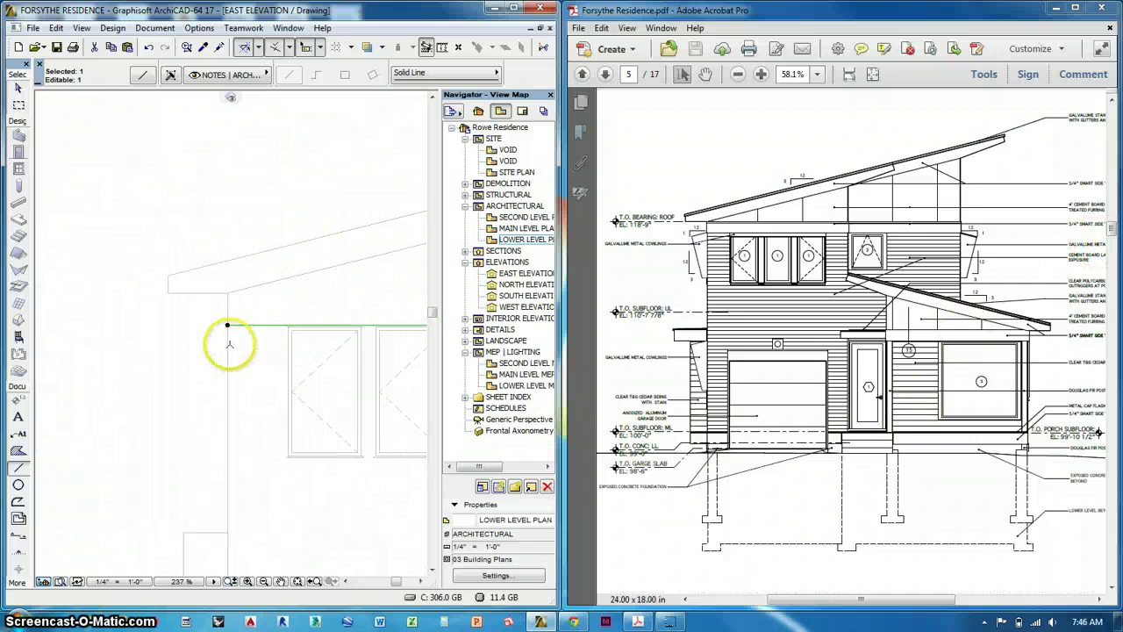
pyautogui.click(227, 325)
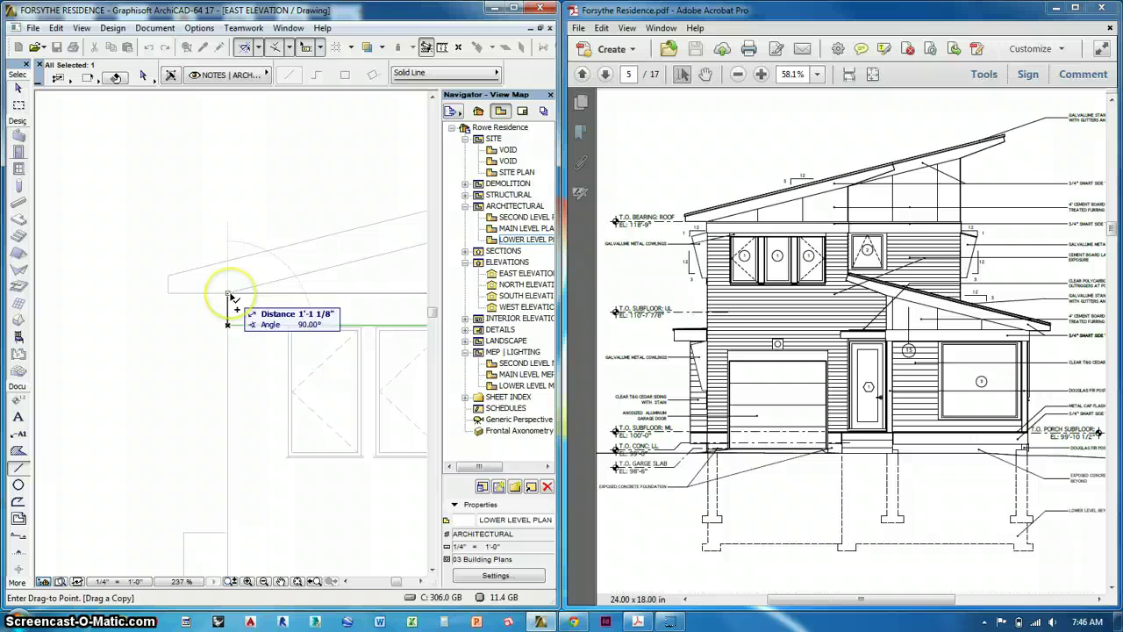
pyautogui.click(228, 293)
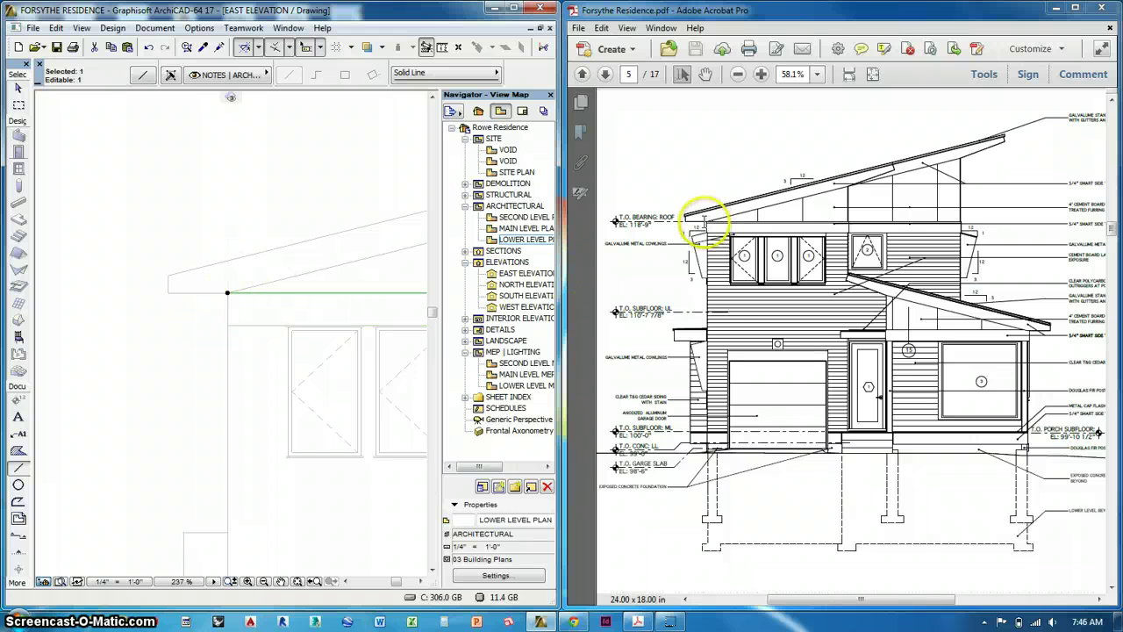
# Step: Copy the line at the wall's top a short distance straight down to form a thin band, and clear the selection
pyautogui.hotkey('ctrl', 'd')
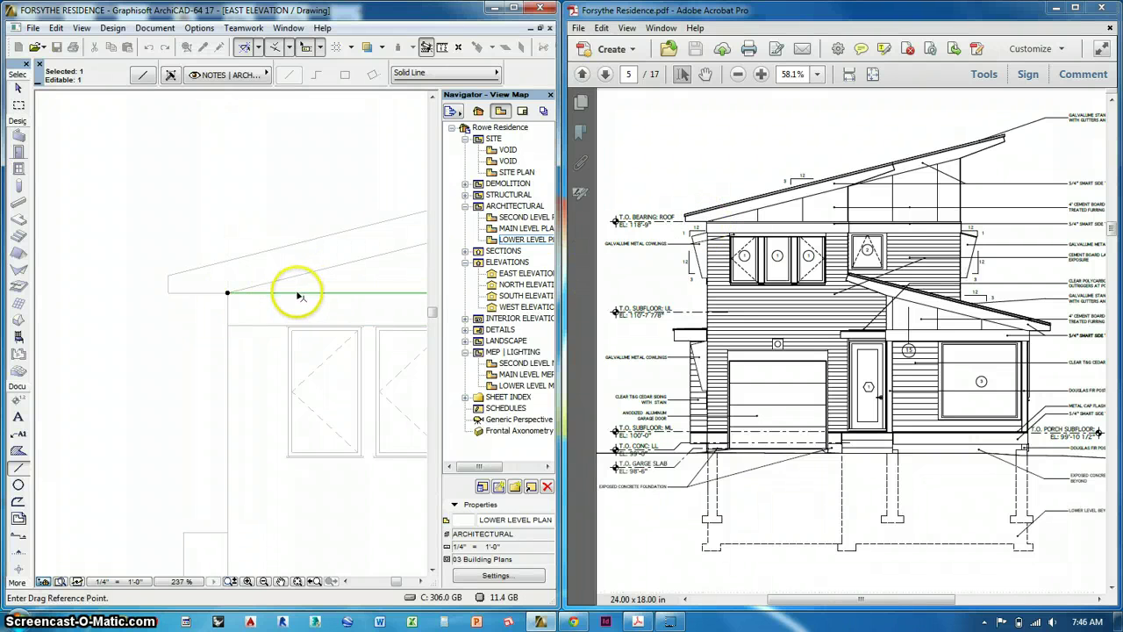
pyautogui.click(298, 293)
pyautogui.click(296, 298)
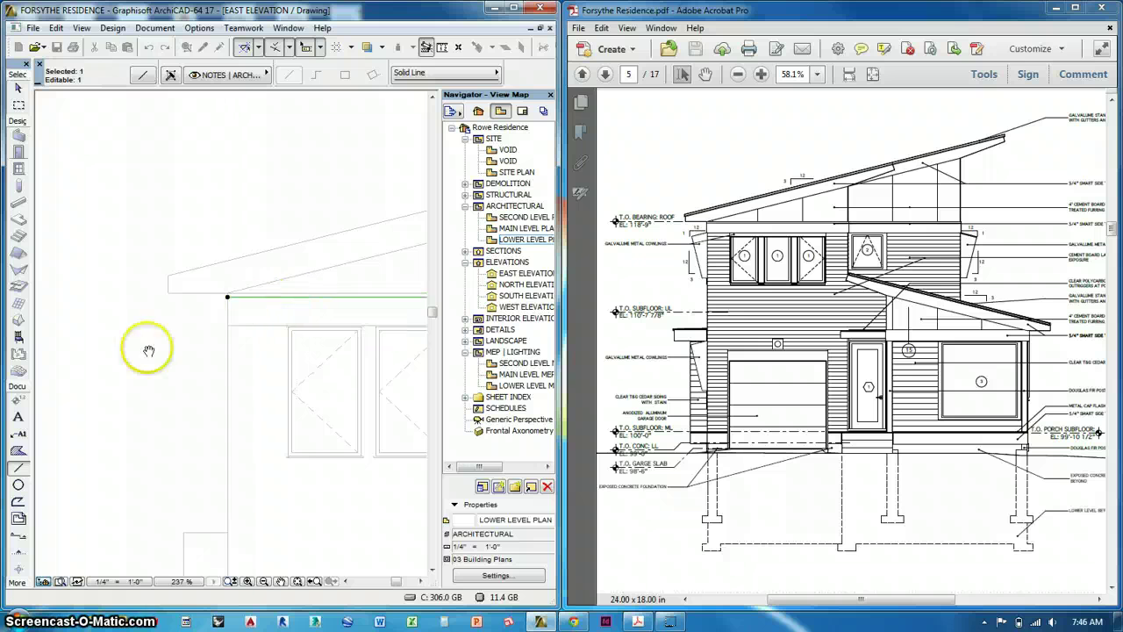
pyautogui.scroll(-6, 121, 359)
pyautogui.moveTo(261, 376); pyautogui.dragTo(225, 377, button='middle')
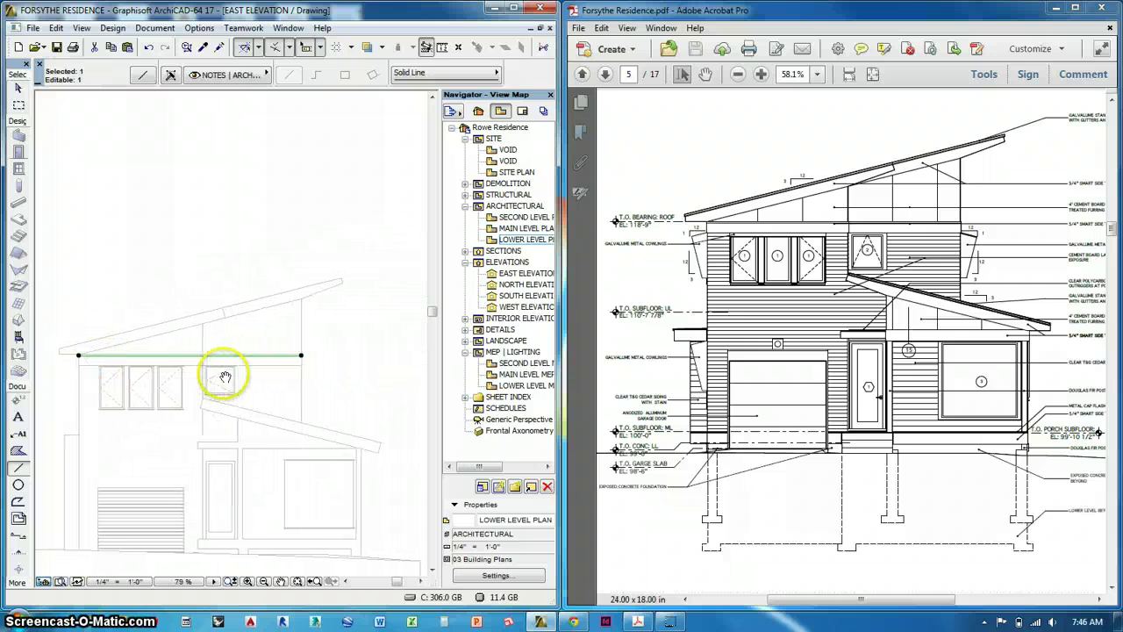
pyautogui.press('Escape')
# Step: Draw a vertical line along the outer side of the third upper window, from the head line down to its bottom trim corner
pyautogui.moveTo(261, 411); pyautogui.dragTo(370, 280, button='middle')
pyautogui.scroll(1, 256, 289)
pyautogui.scroll(2, 281, 271)
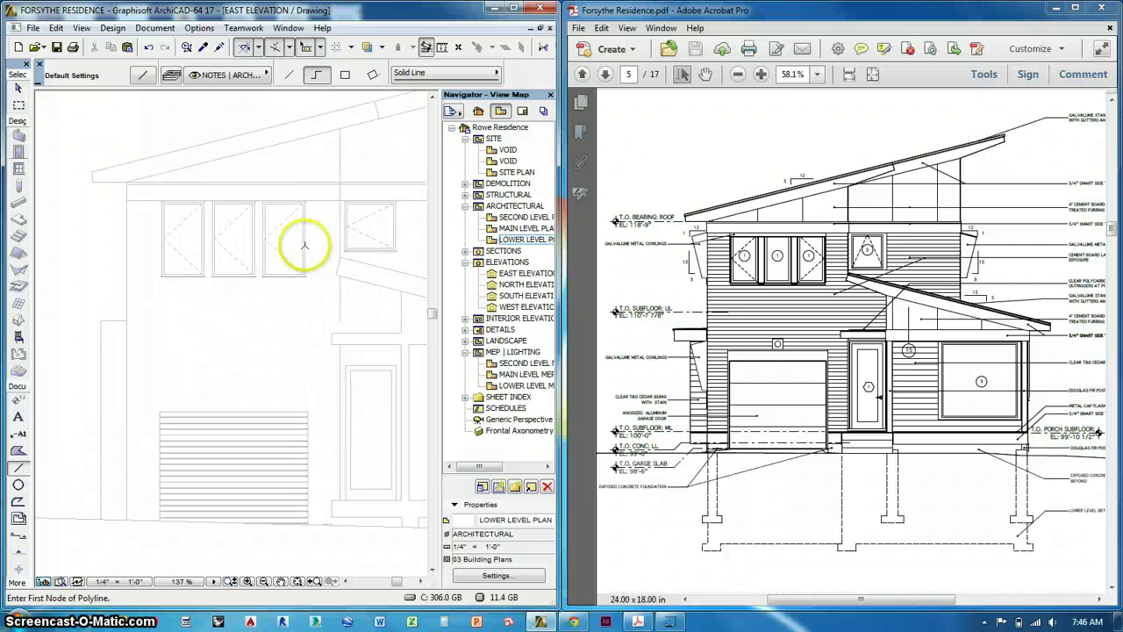
pyautogui.scroll(8, 305, 245)
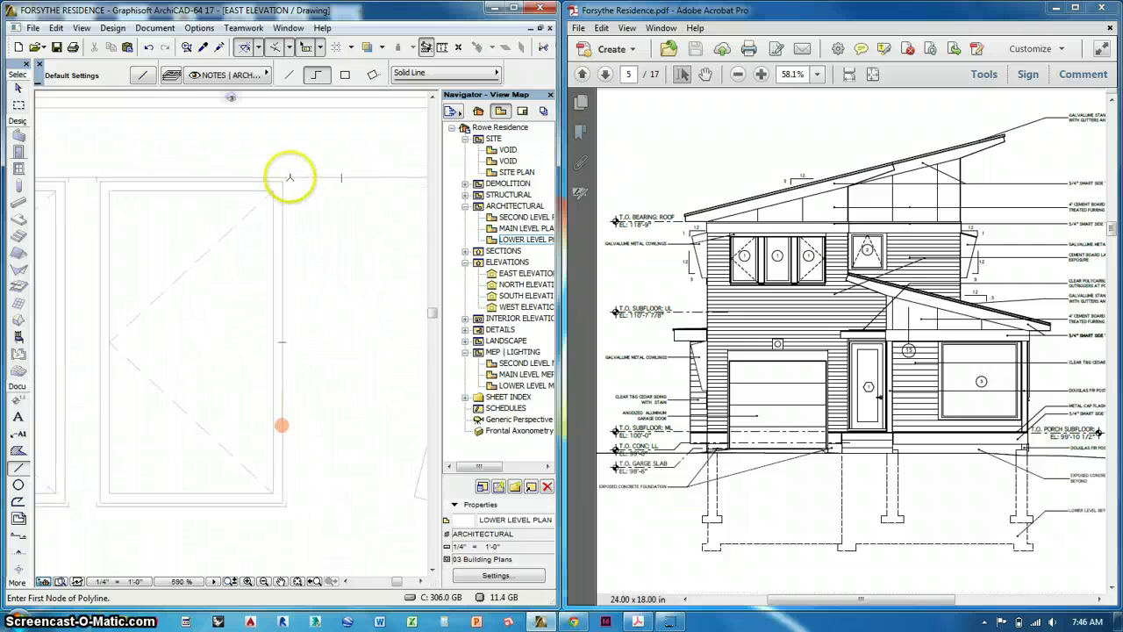
pyautogui.scroll(-2, 401, 220)
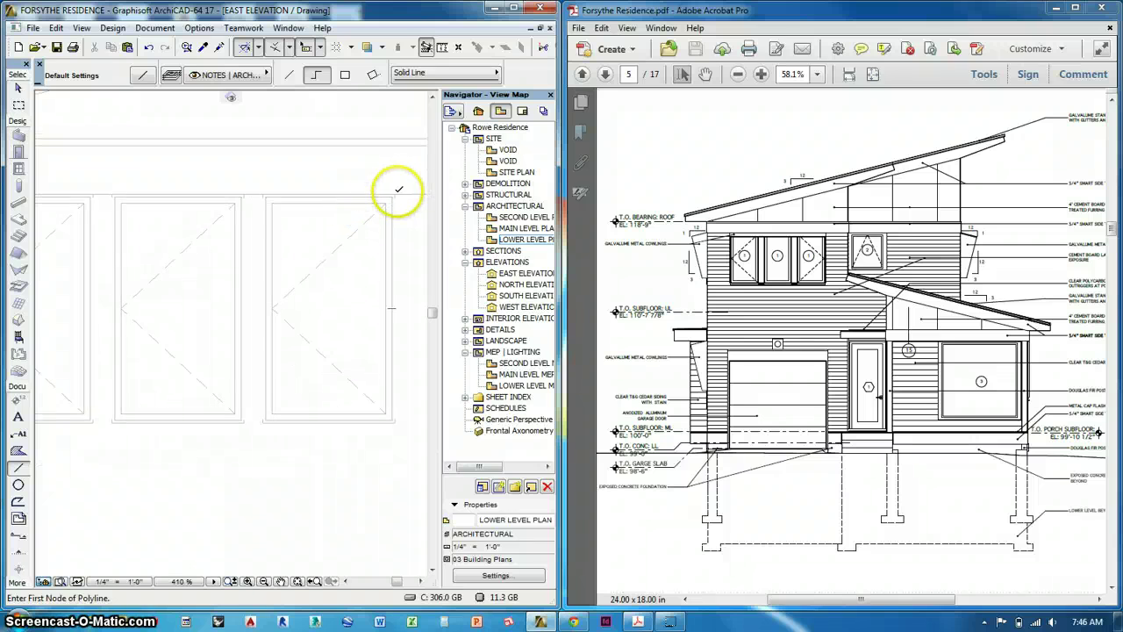
pyautogui.click(395, 194)
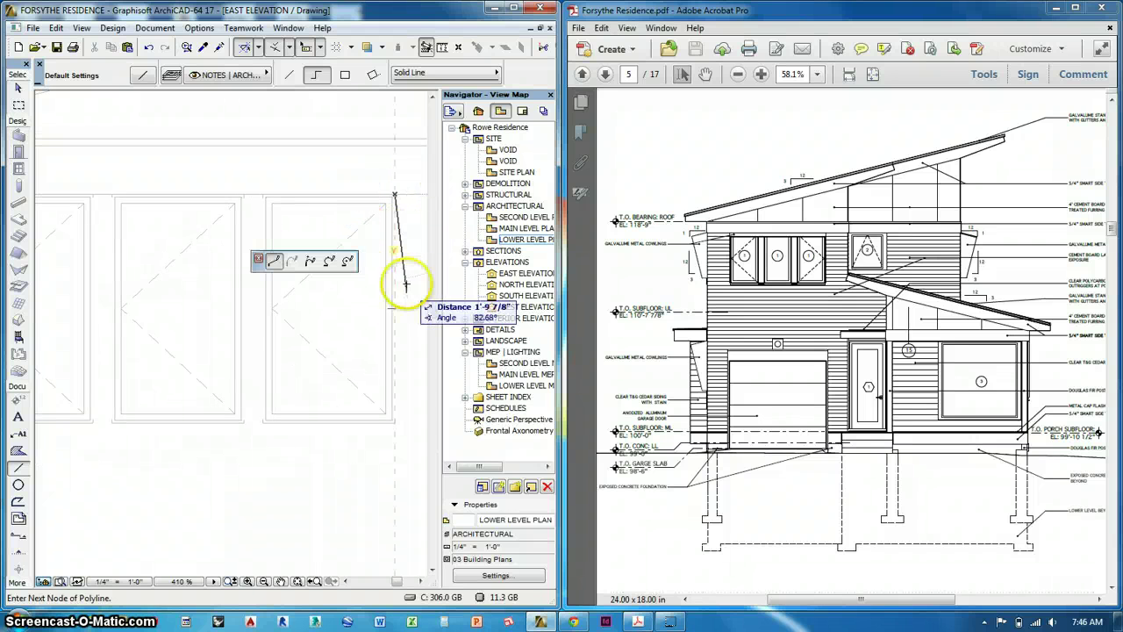
pyautogui.click(396, 422)
# Step: Continue the outline along the bottom of the three windows and up the first window's outer side to the head line
pyautogui.scroll(-3, 355, 446)
pyautogui.moveTo(213, 415); pyautogui.dragTo(350, 388, button='middle')
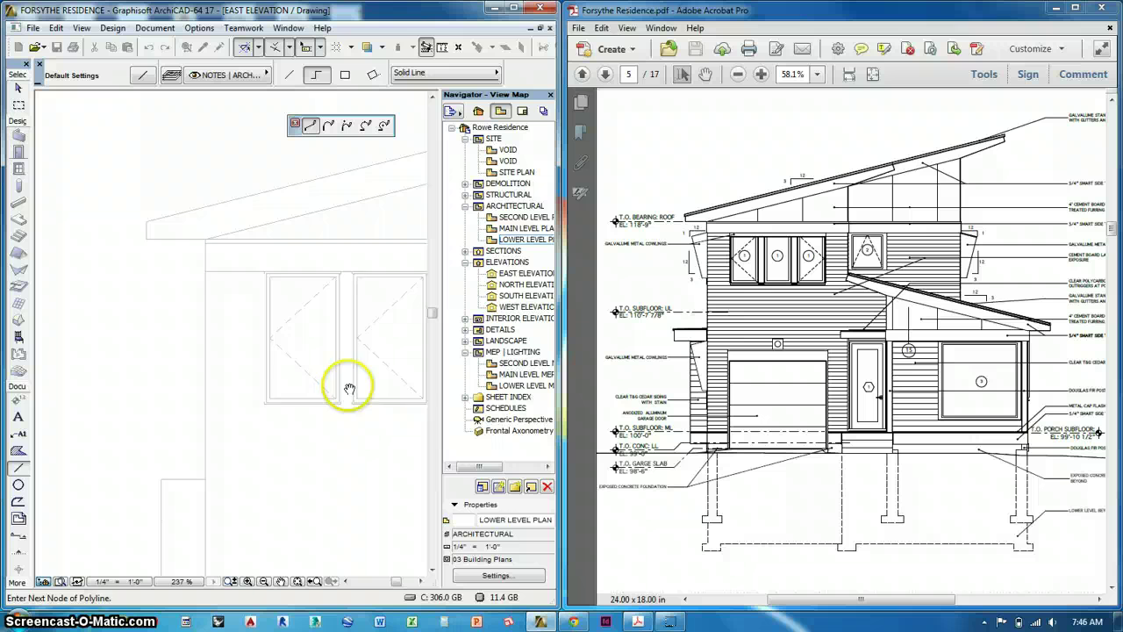
pyautogui.scroll(4, 263, 396)
pyautogui.click(261, 407)
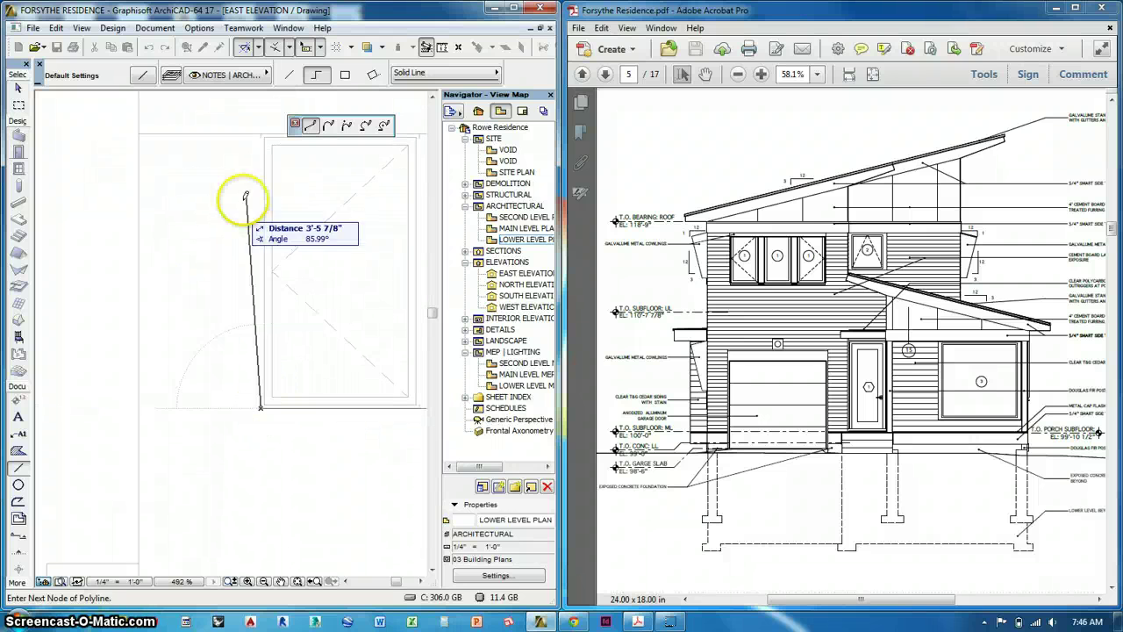
pyautogui.click(262, 137)
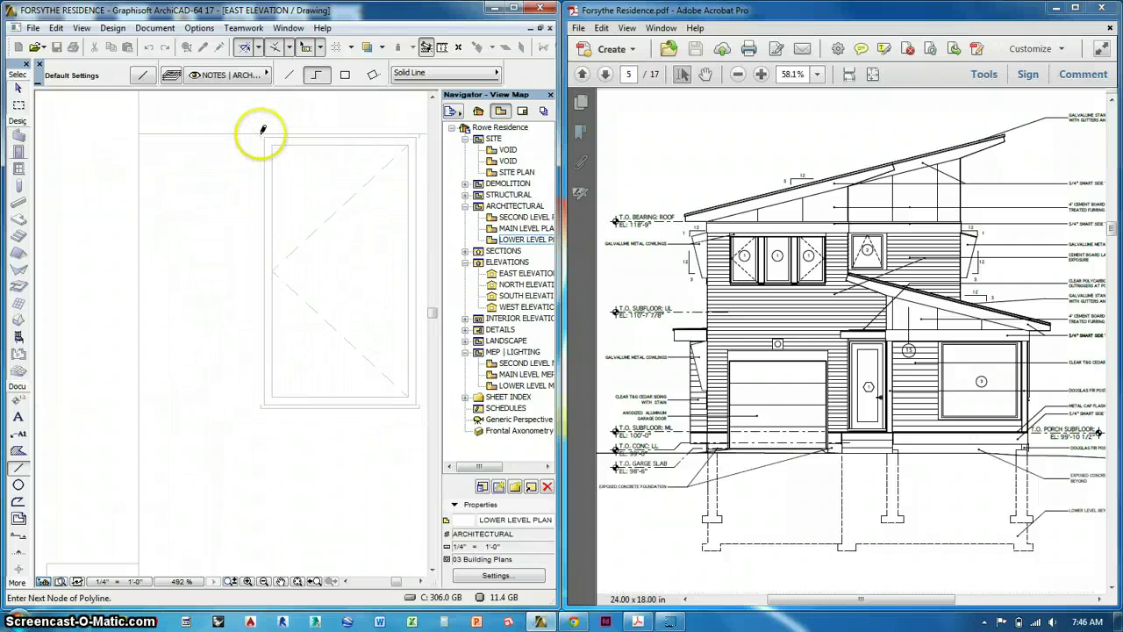
pyautogui.click(261, 141)
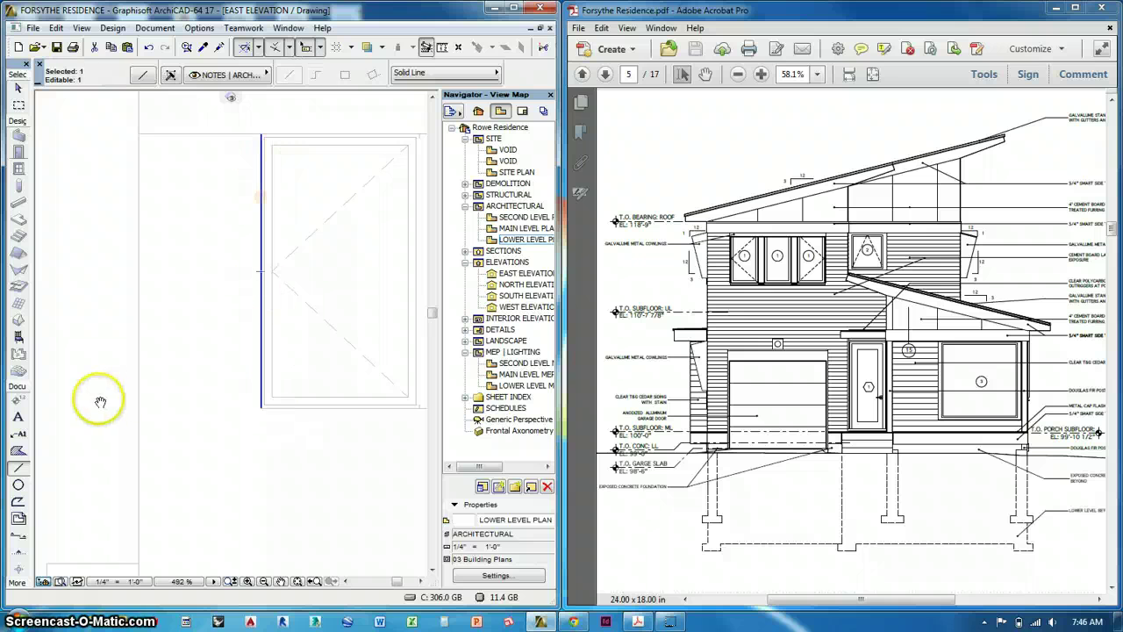
# Step: Select the three outline lines around the sides and bottom of the upper windows and offset them slightly outward
pyautogui.moveTo(251, 400); pyautogui.dragTo(123, 385, button='middle')
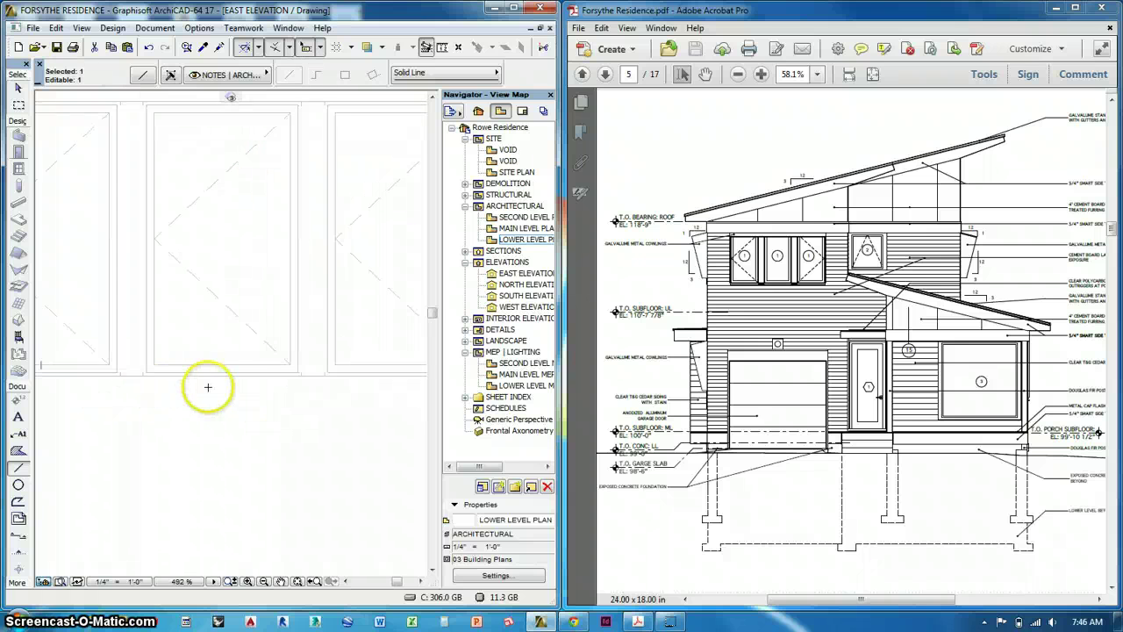
pyautogui.keyDown('shift'); pyautogui.click(309, 370); pyautogui.keyUp('shift')
pyautogui.scroll(-3, 251, 403)
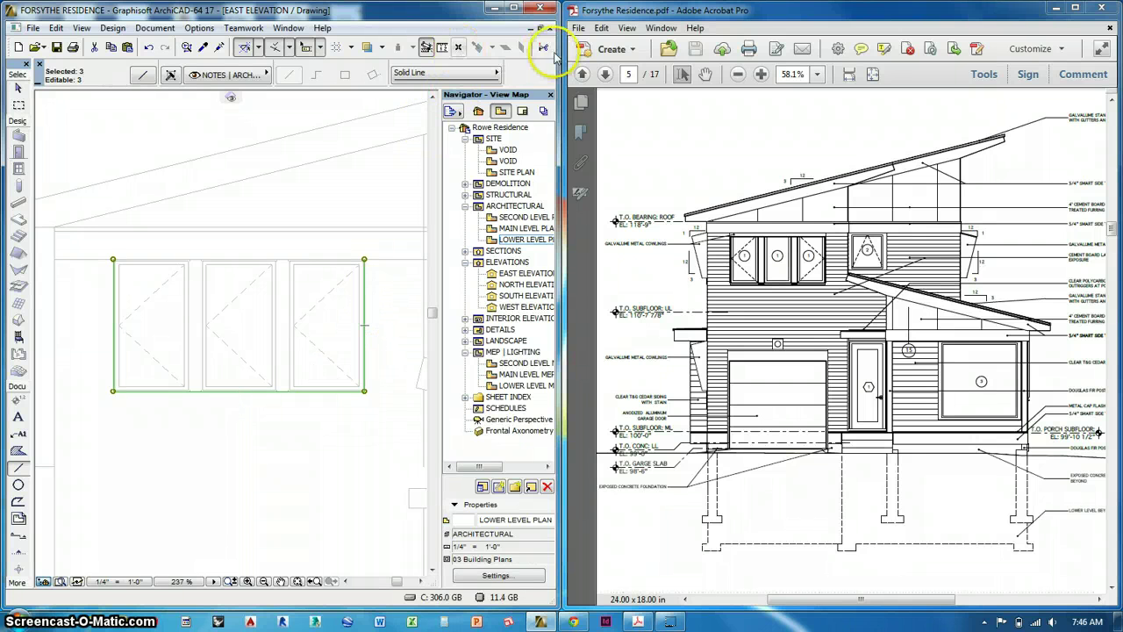
pyautogui.moveTo(558, 59); pyautogui.dragTo(675, 56)
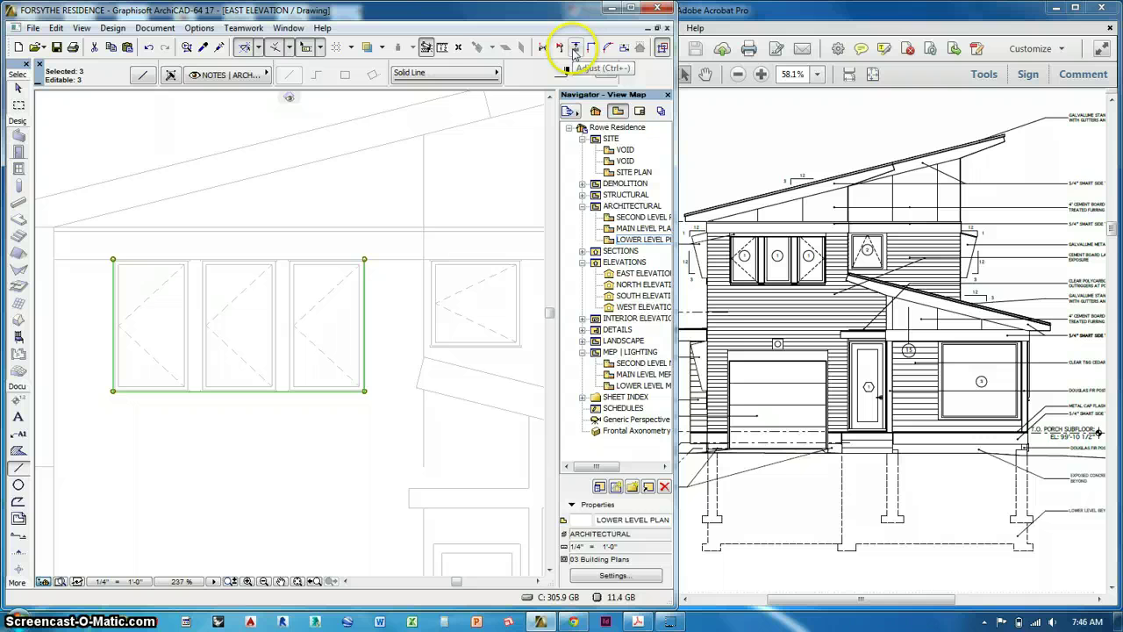
pyautogui.click(55, 29)
pyautogui.moveTo(90, 338)
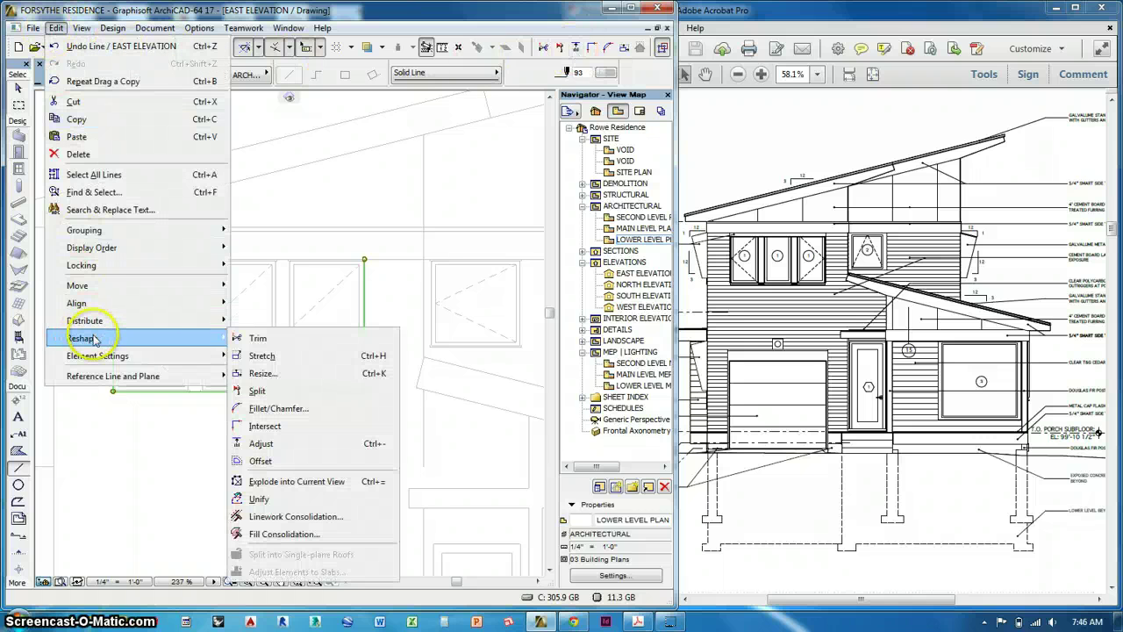
pyautogui.click(253, 459)
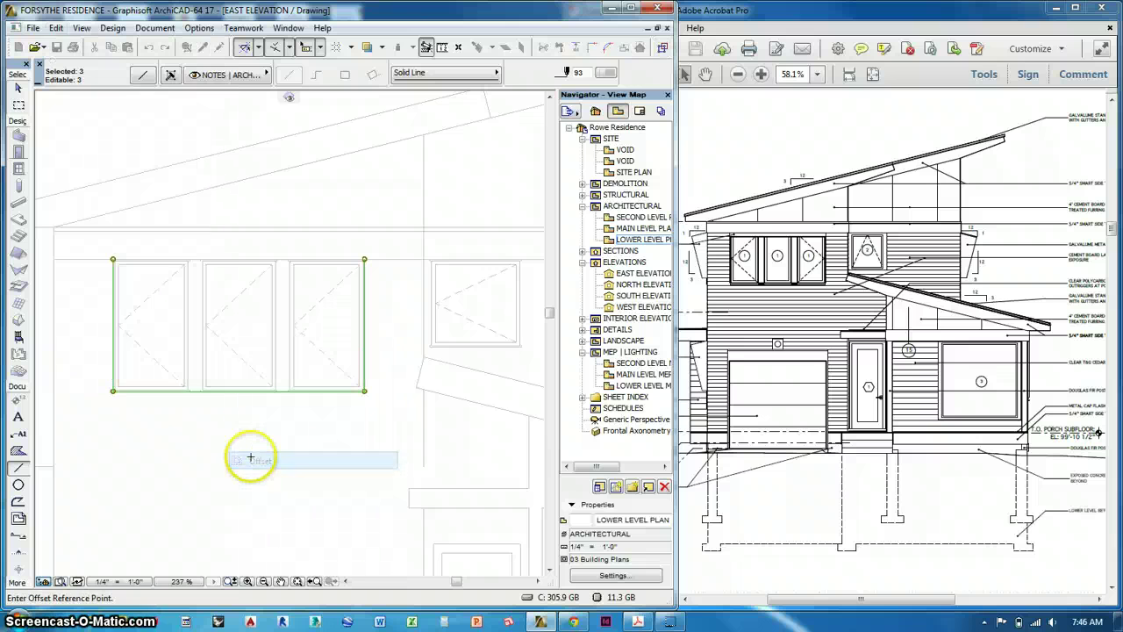
pyautogui.click(281, 393)
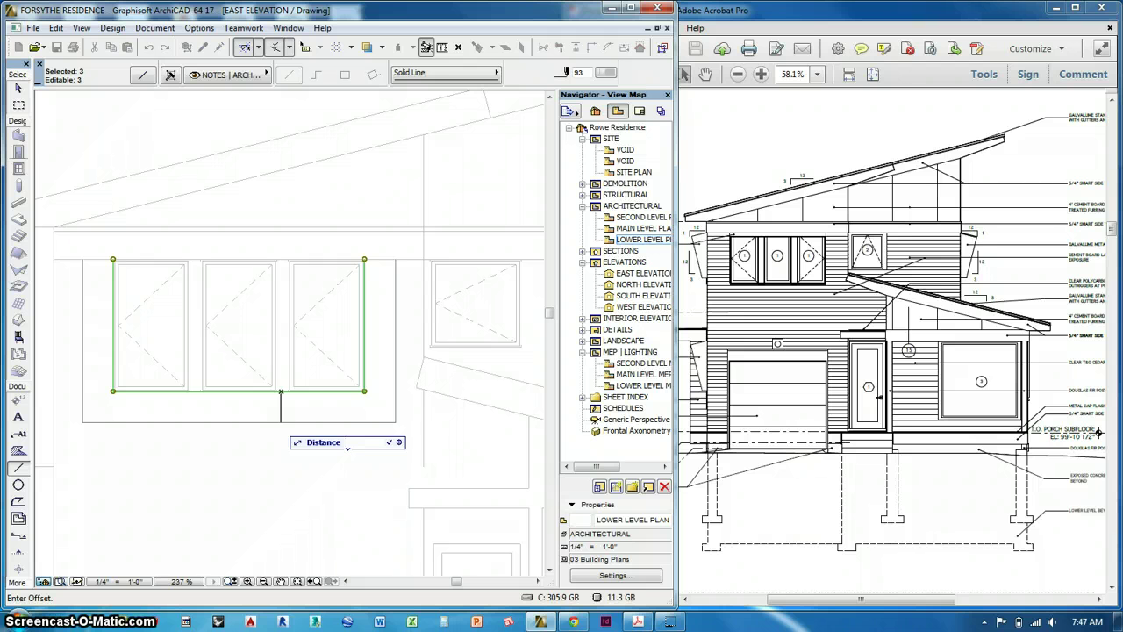
pyautogui.press('Return')
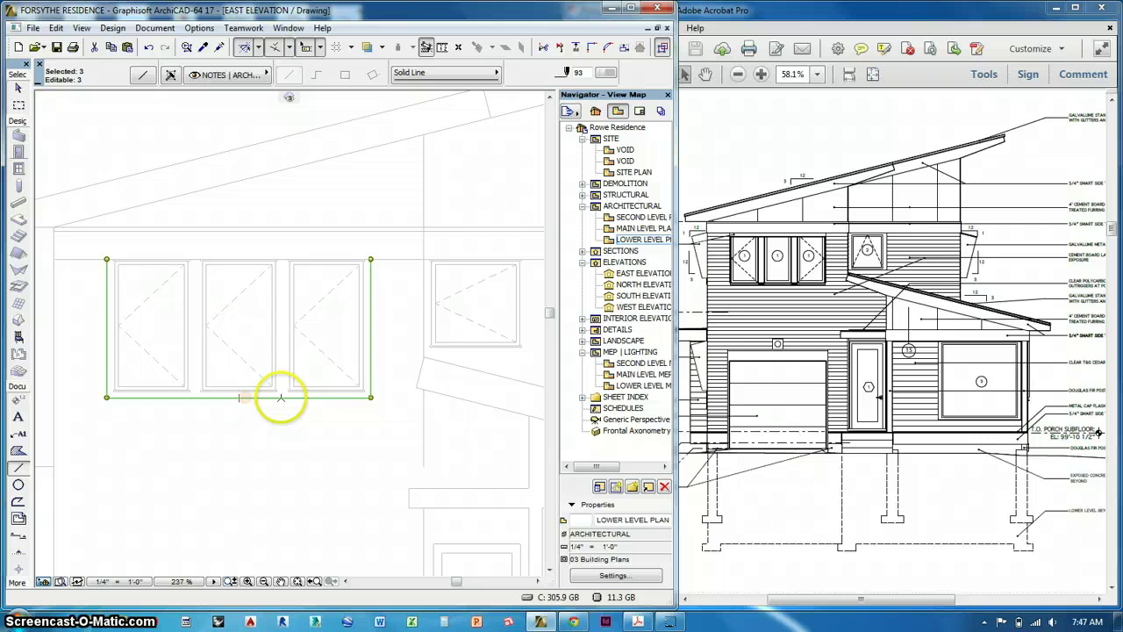
# Step: Offset a copy of the three-window outline about 3 5/32" inward to the windows' edges and clear the selection
pyautogui.scroll(3, 342, 359)
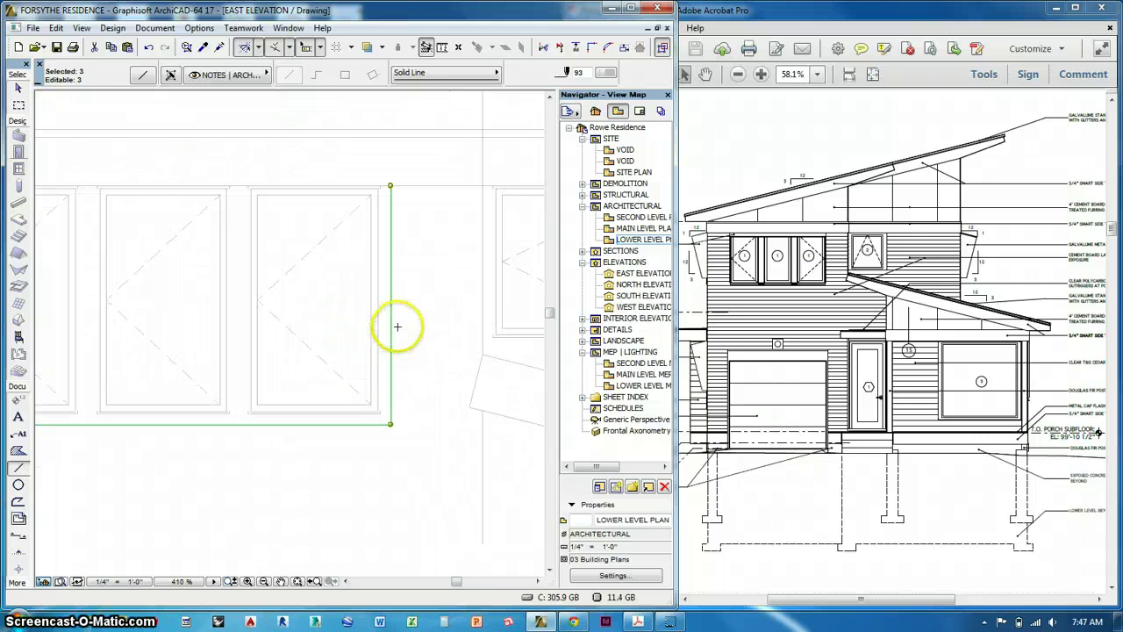
pyautogui.click(55, 28)
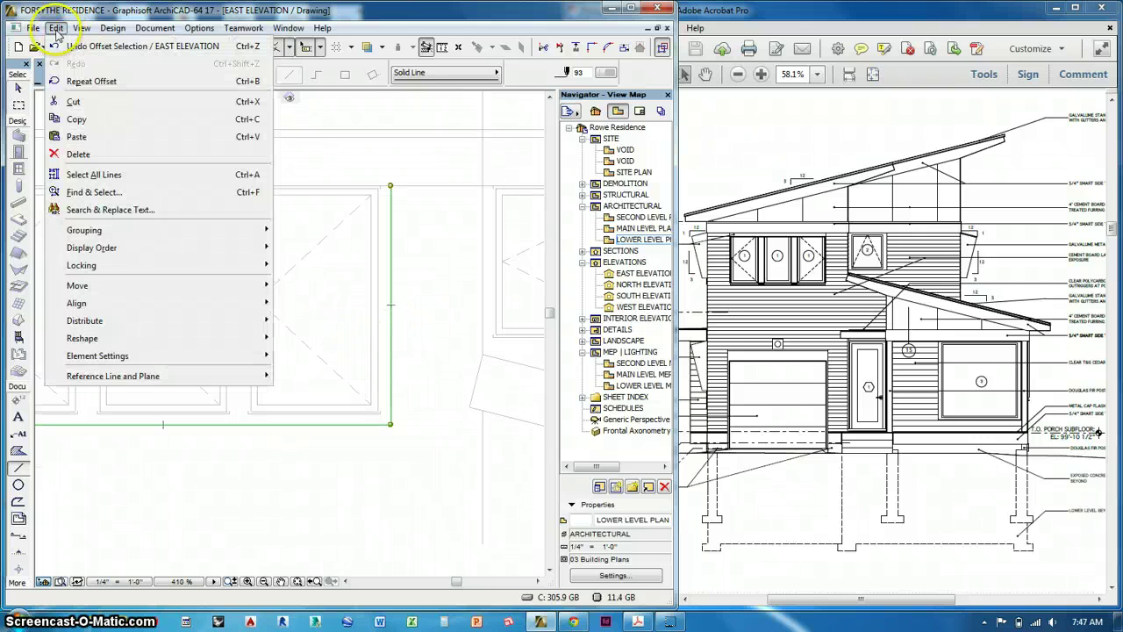
pyautogui.moveTo(263, 338)
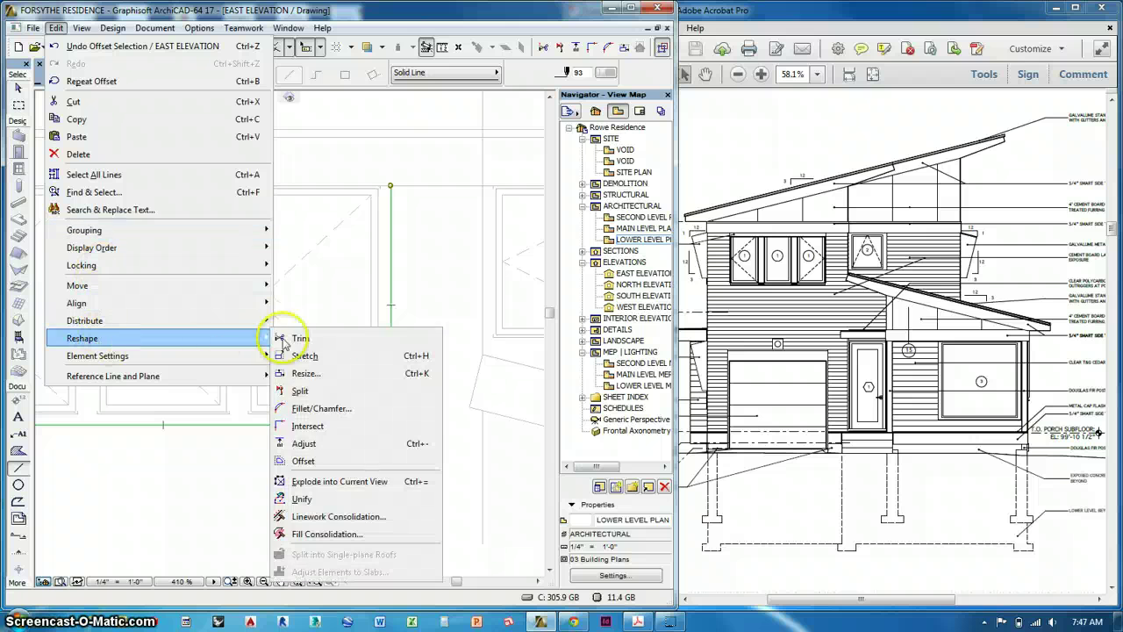
pyautogui.click(285, 461)
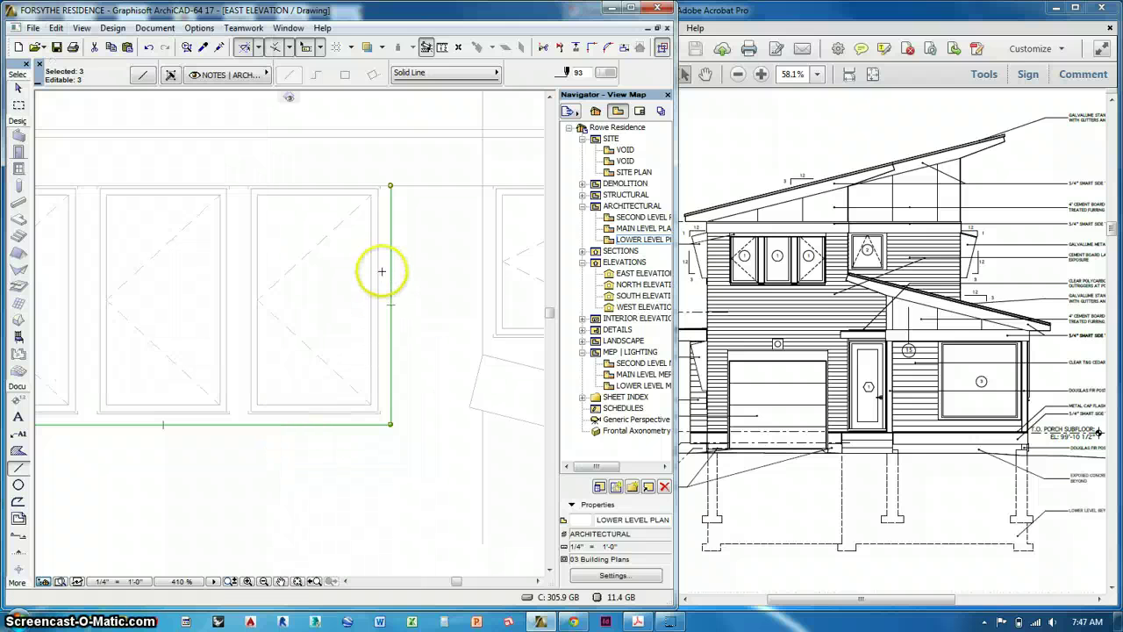
pyautogui.click(390, 340)
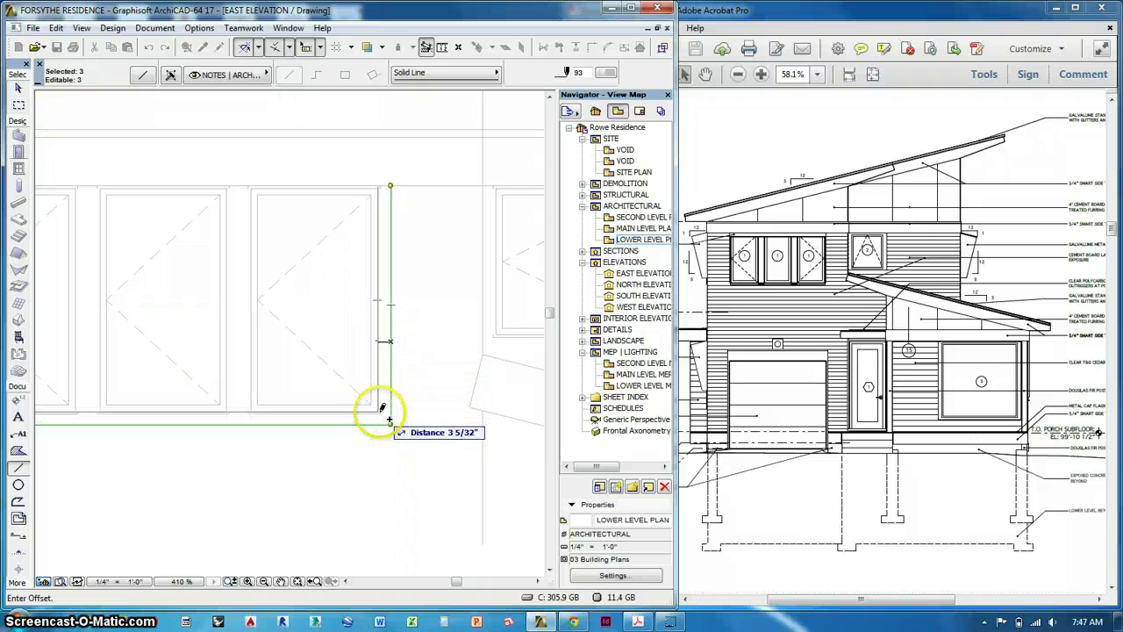
pyautogui.click(380, 410)
pyautogui.press('Escape')
pyautogui.scroll(-3, 431, 295)
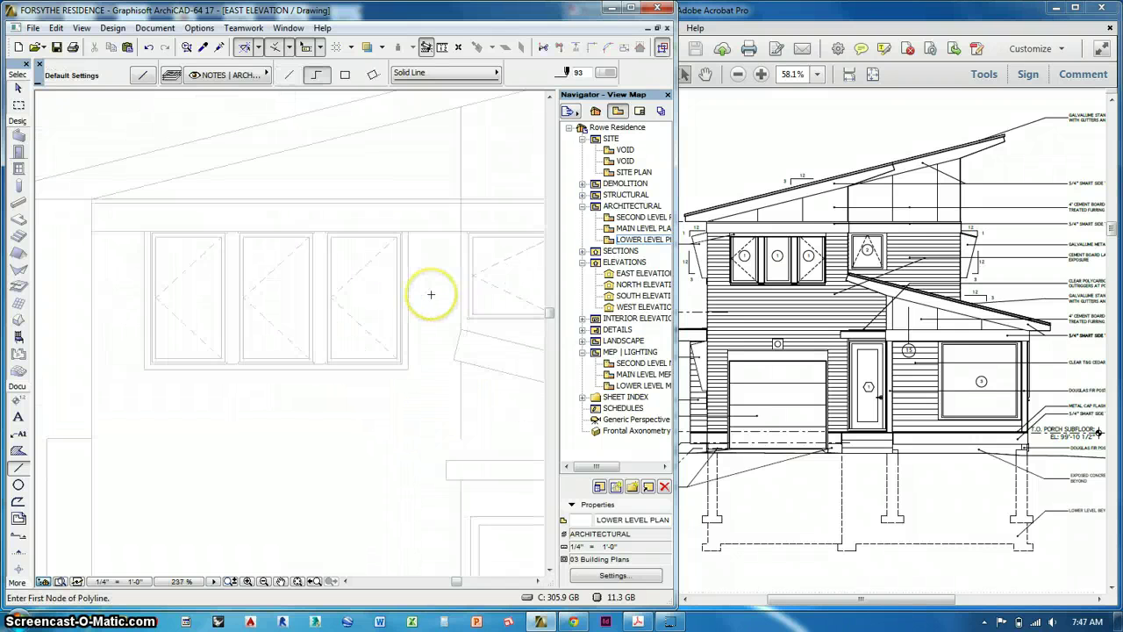
# Step: Draw two vertical trim lines from head to sill between the first and second upper windows
pyautogui.scroll(4, 286, 256)
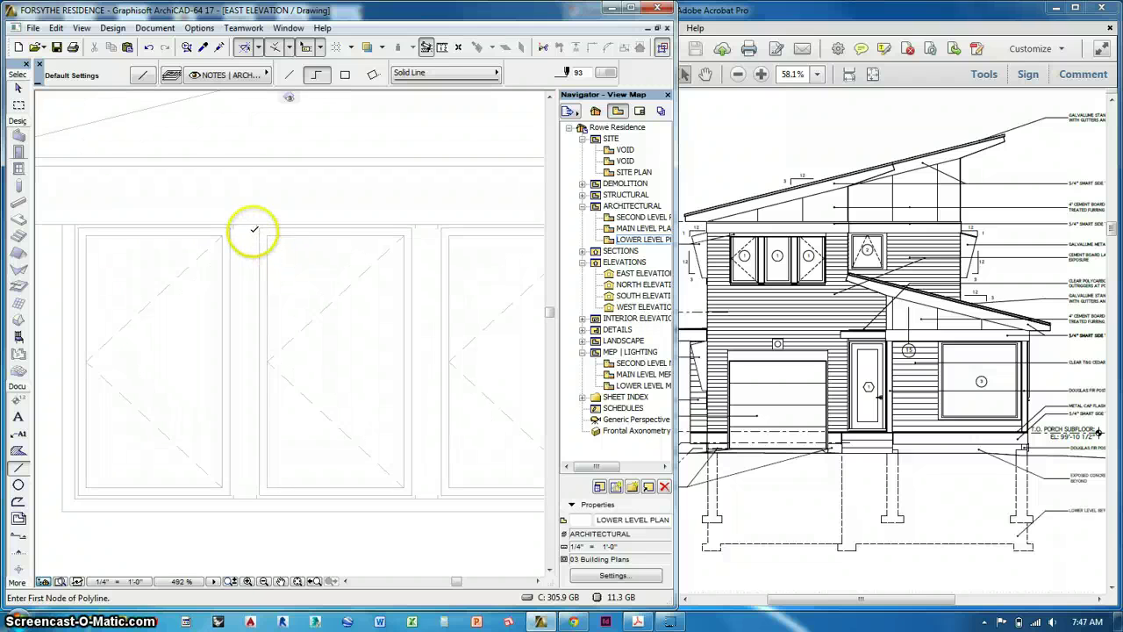
pyautogui.click(257, 228)
pyautogui.doubleClick(256, 493)
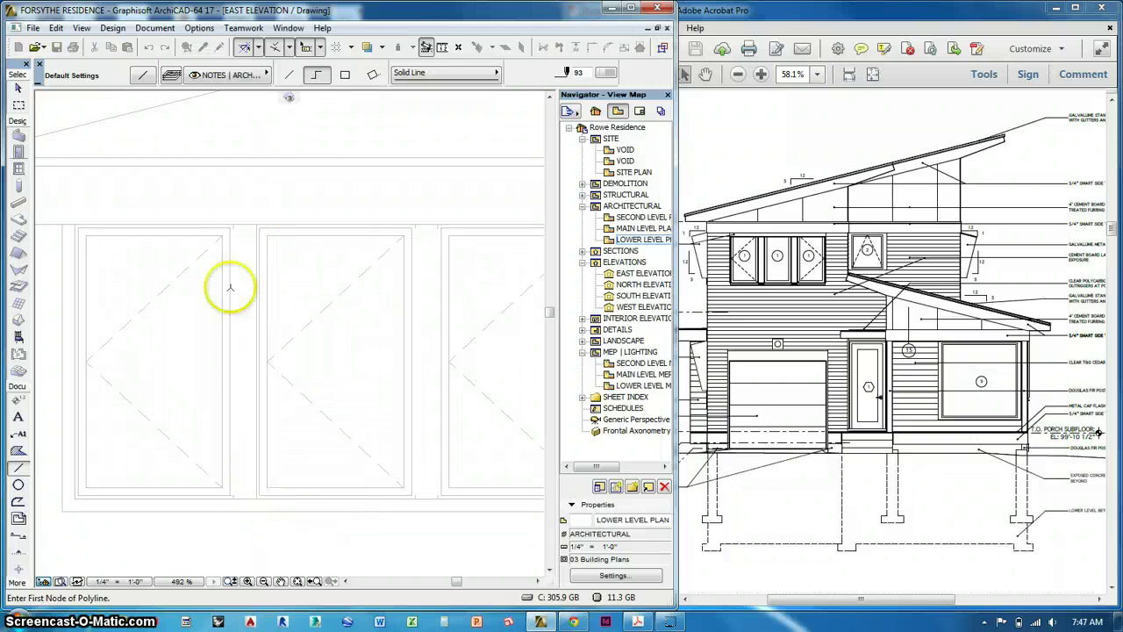
pyautogui.click(233, 229)
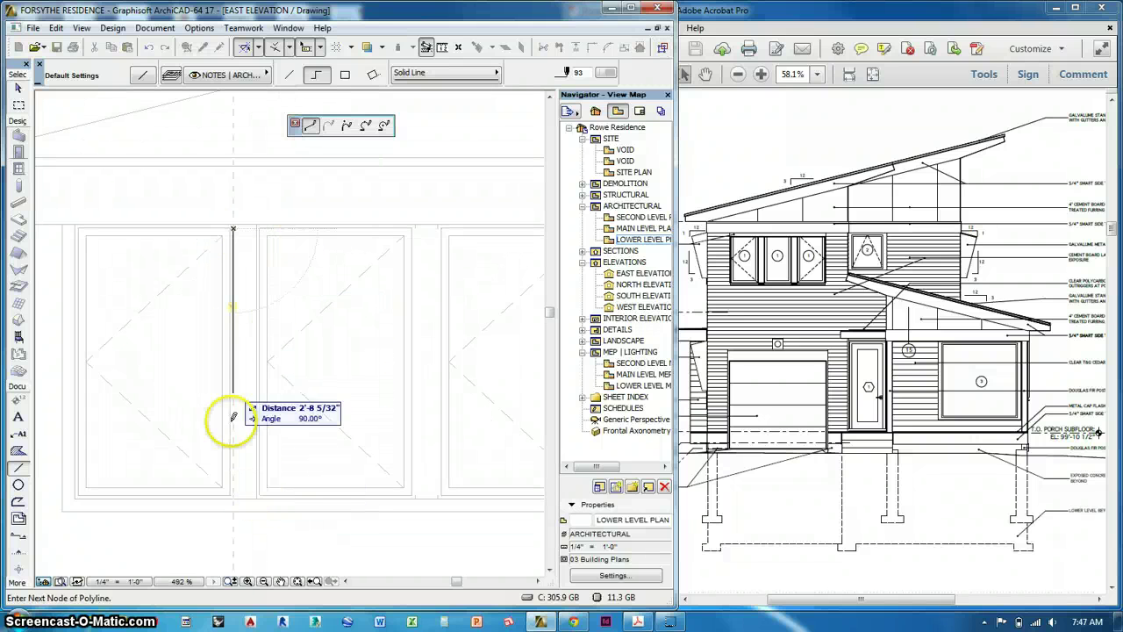
pyautogui.doubleClick(234, 493)
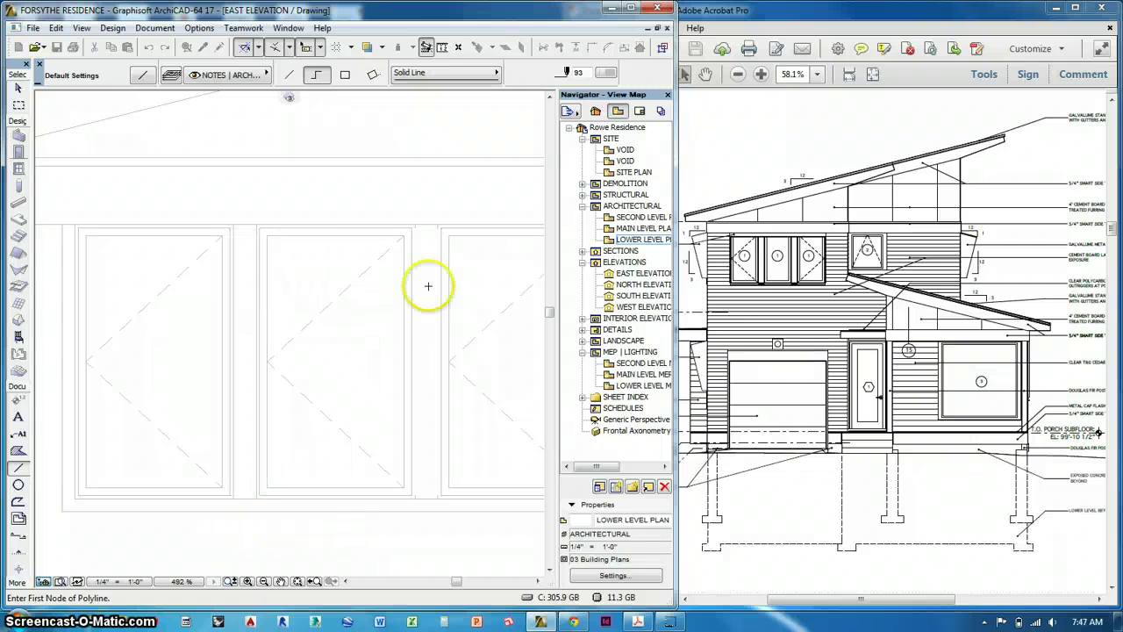
# Step: Draw two vertical trim lines from head to sill between the second and third upper windows
pyautogui.click(438, 225)
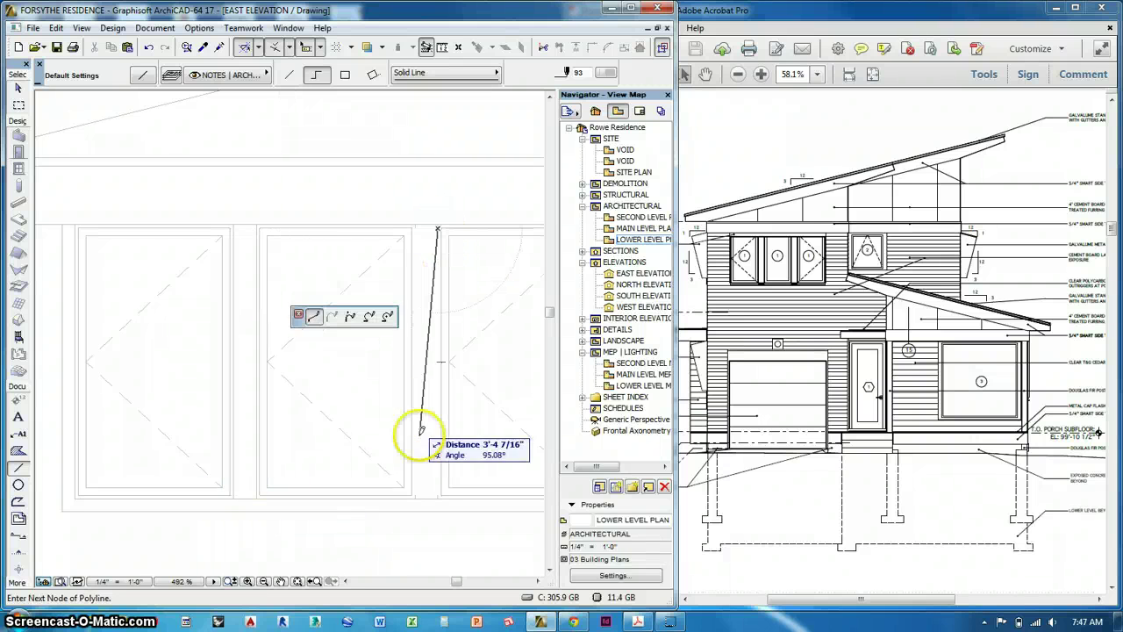
pyautogui.doubleClick(436, 490)
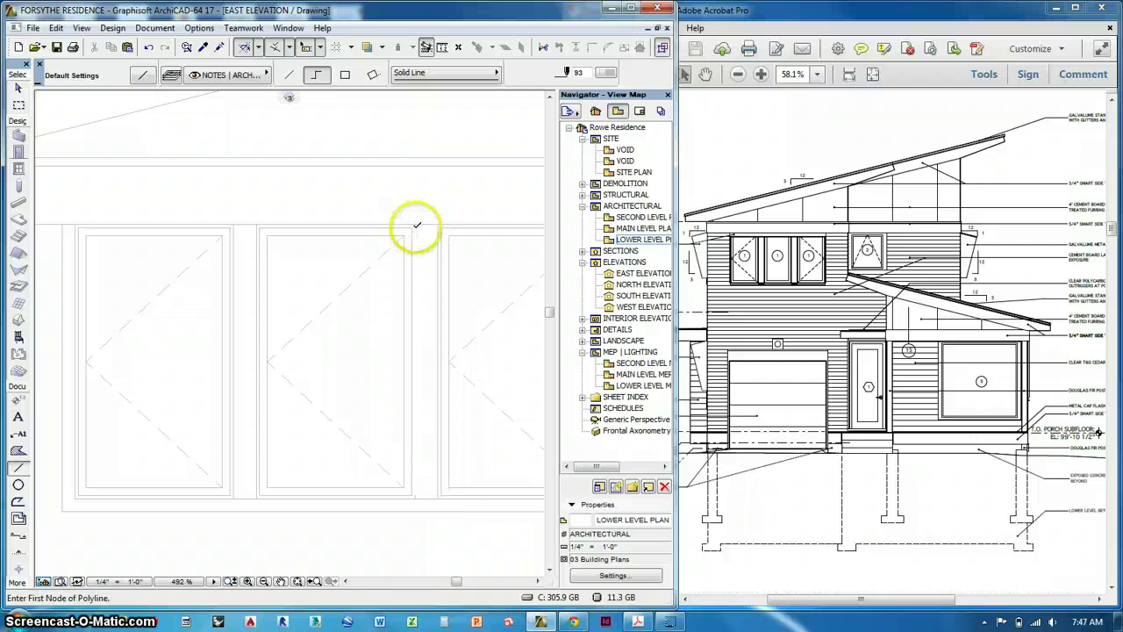
pyautogui.click(414, 228)
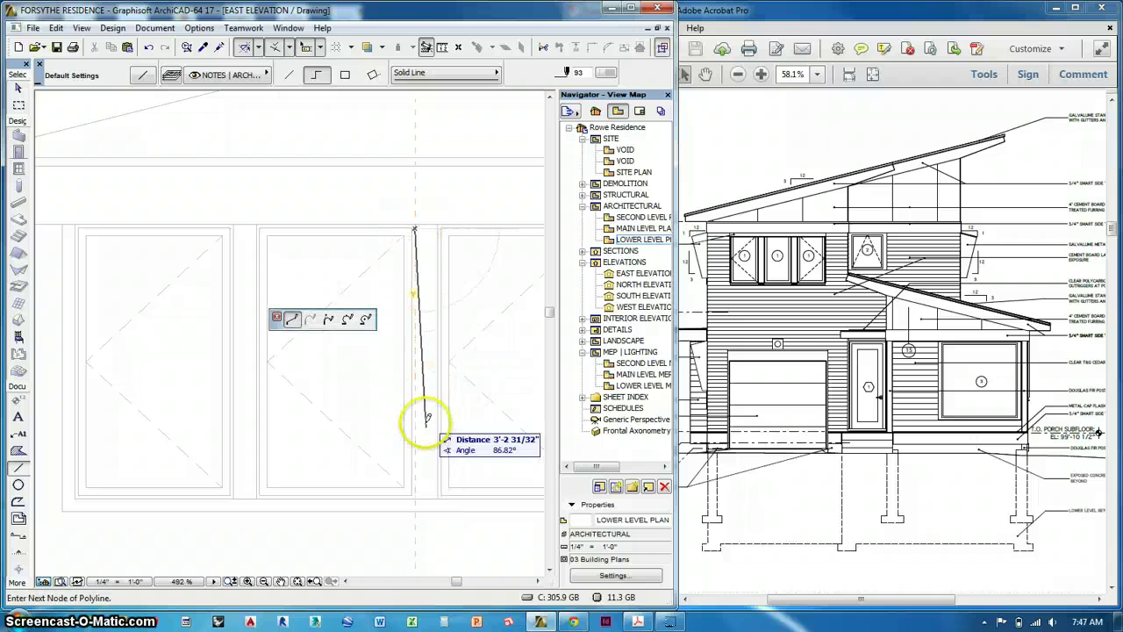
pyautogui.doubleClick(413, 491)
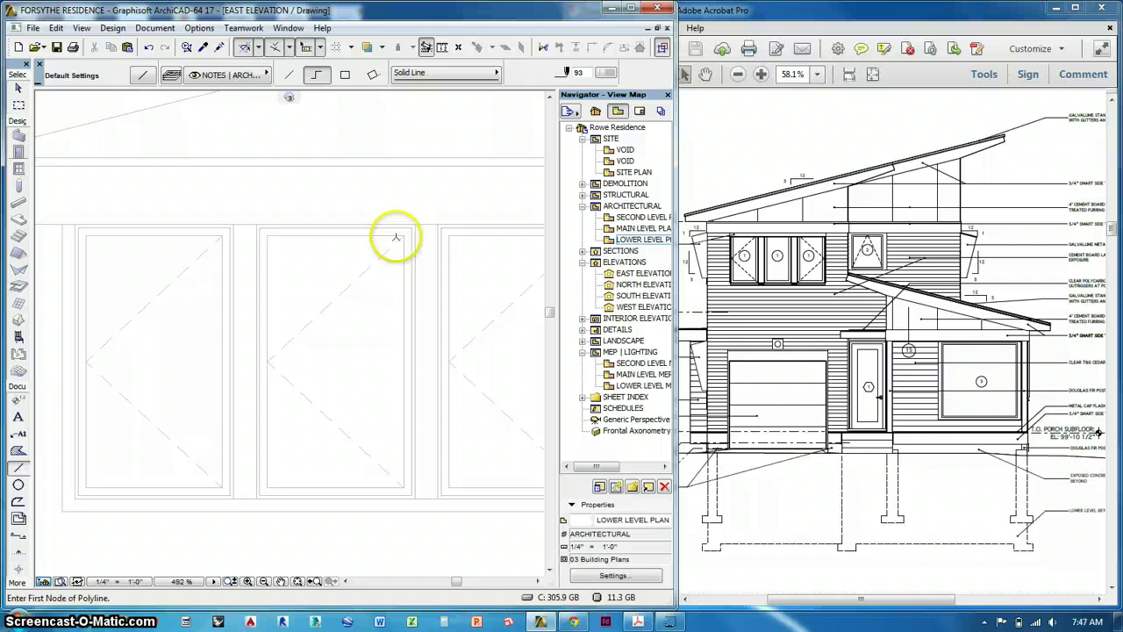
# Step: Delete the dashed opening-direction lines inside the middle upper window
pyautogui.keyDown('shift'); pyautogui.click(399, 239); pyautogui.keyUp('shift')
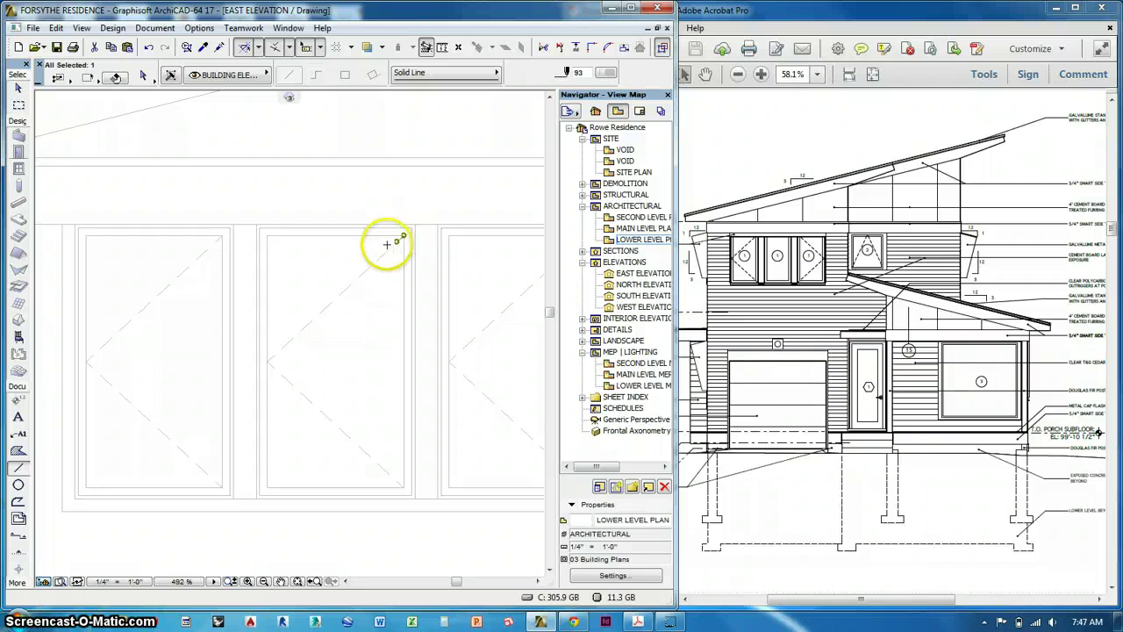
pyautogui.click(386, 244)
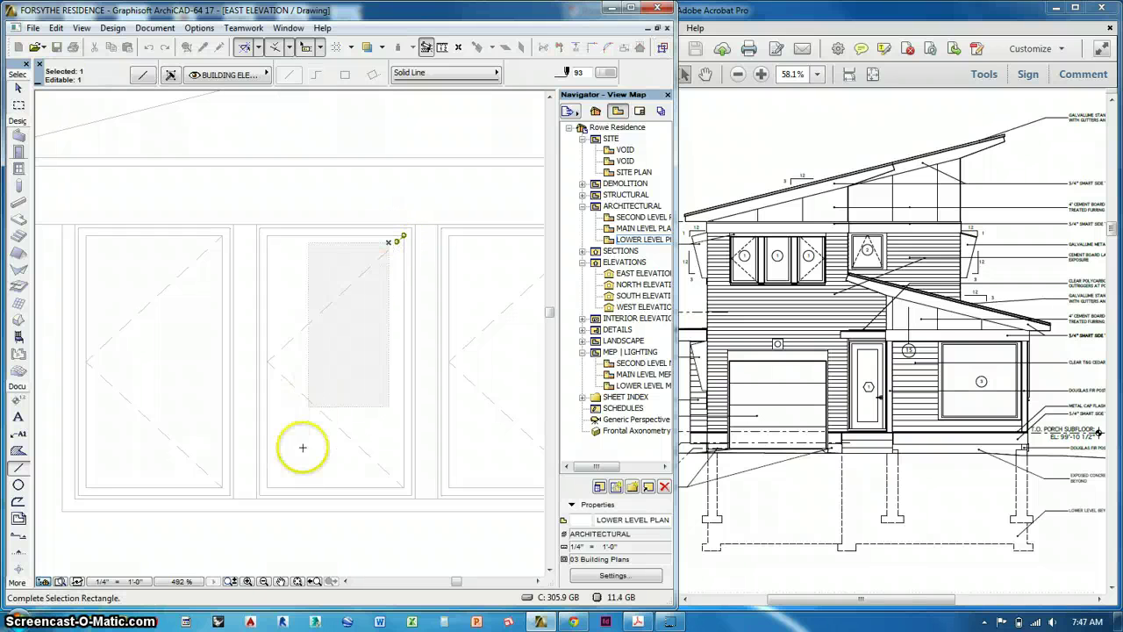
pyautogui.click(272, 476)
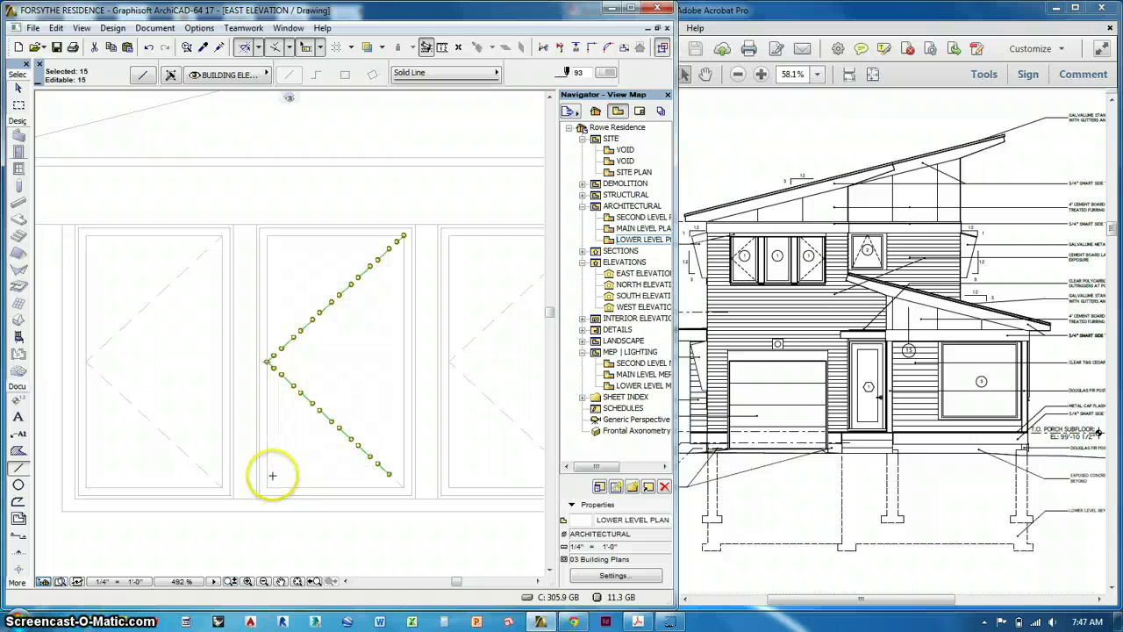
pyautogui.press('Delete')
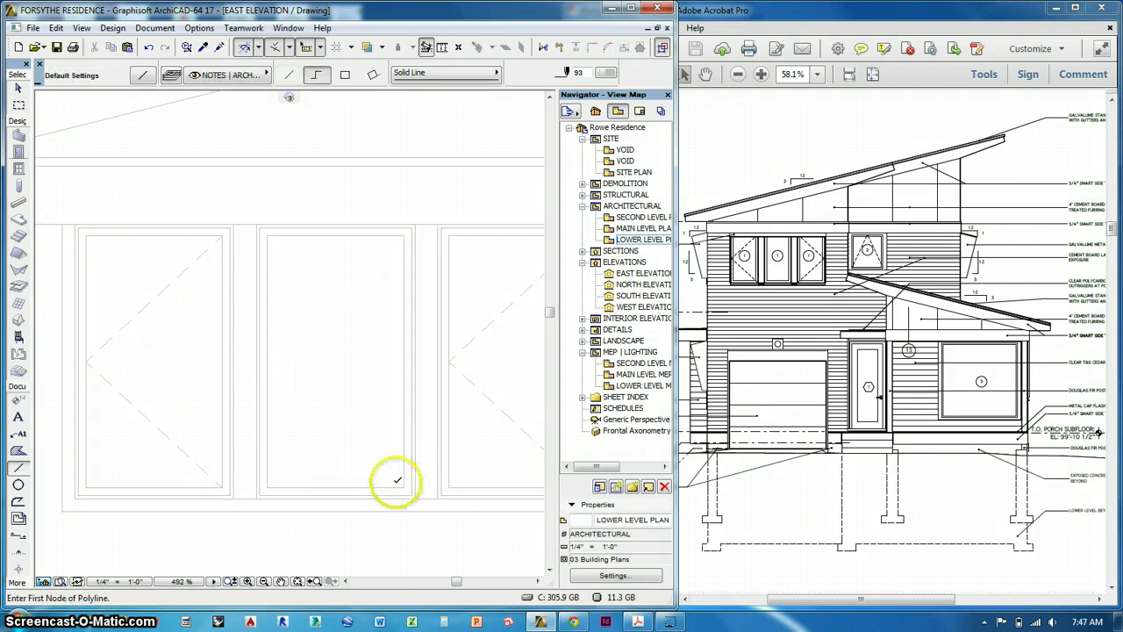
pyautogui.press('Escape')
pyautogui.scroll(-5, 341, 371)
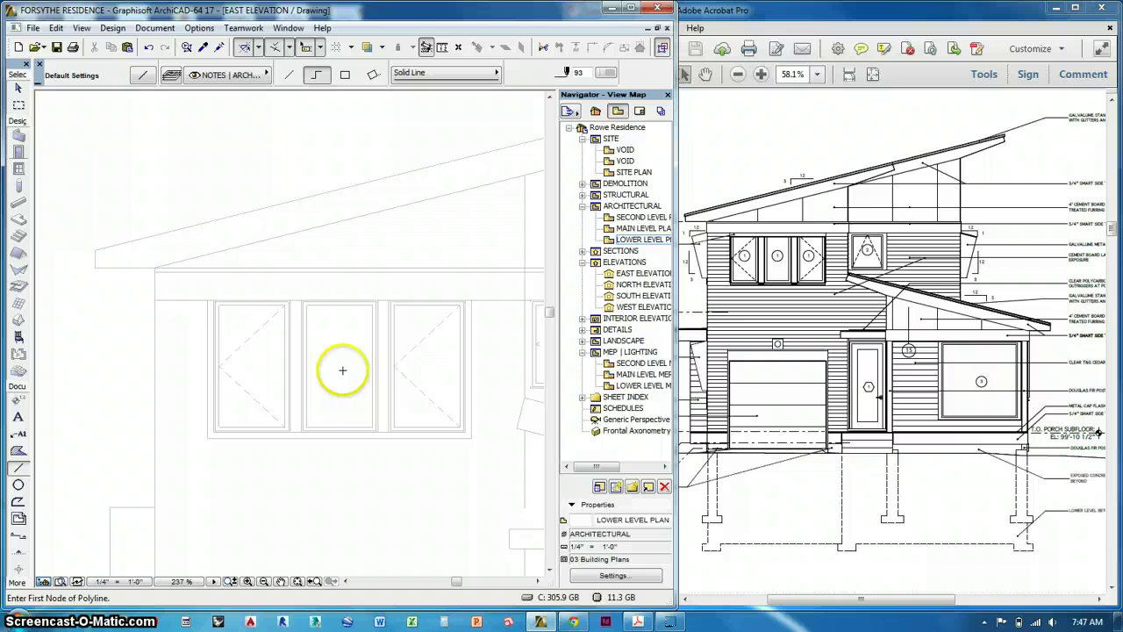
pyautogui.moveTo(375, 400); pyautogui.dragTo(360, 230, button='middle')
pyautogui.moveTo(389, 366); pyautogui.dragTo(396, 188, button='middle')
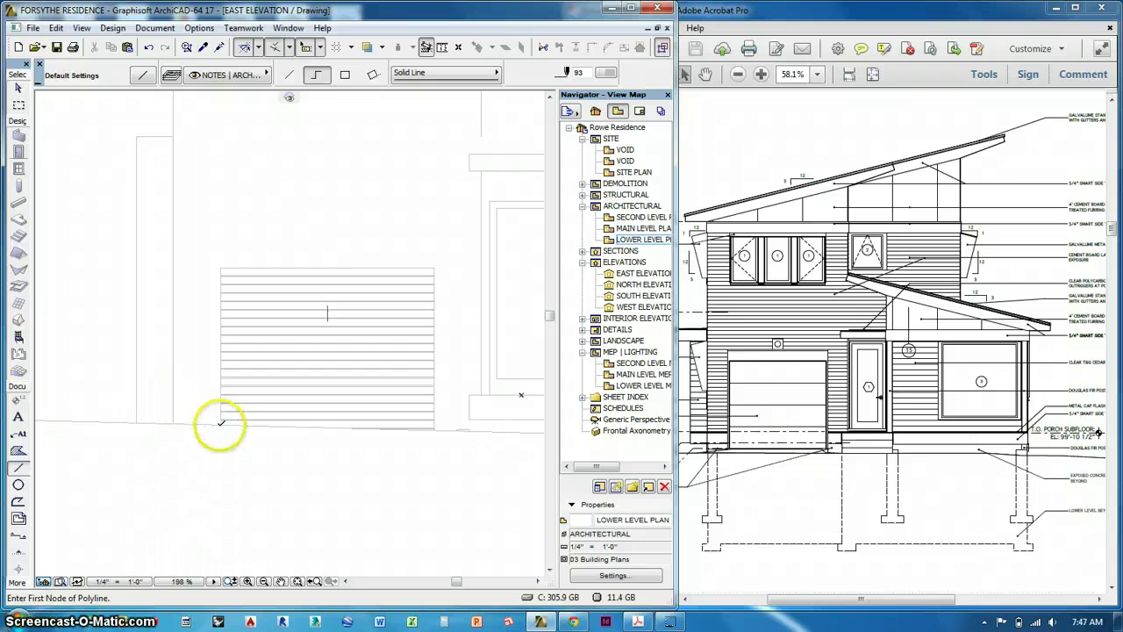
pyautogui.click(221, 265)
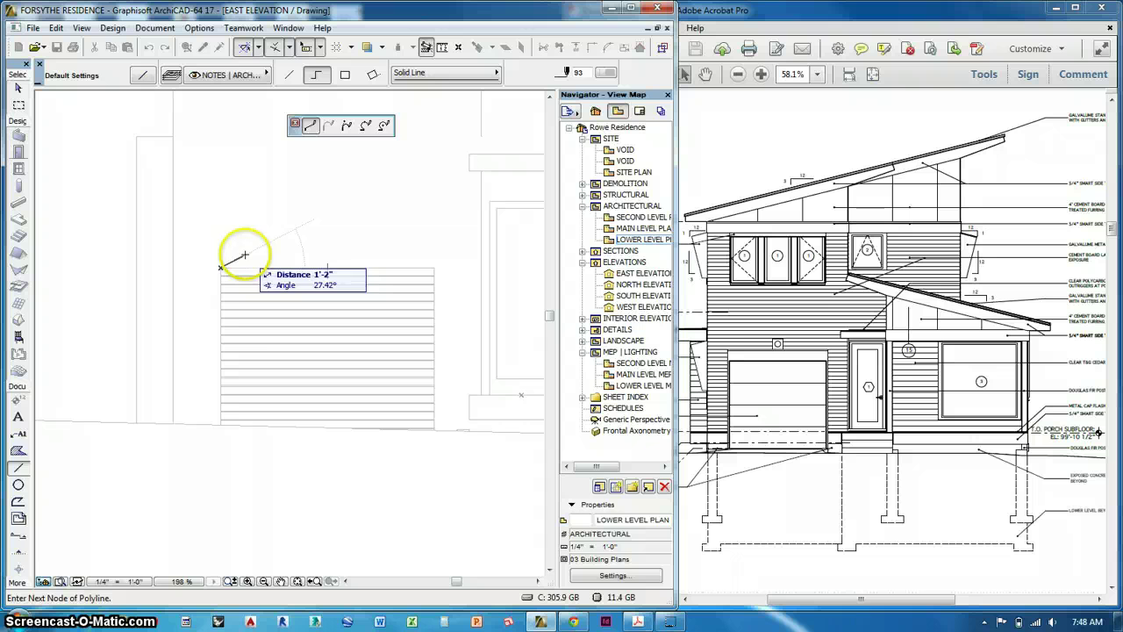
pyautogui.press('Escape')
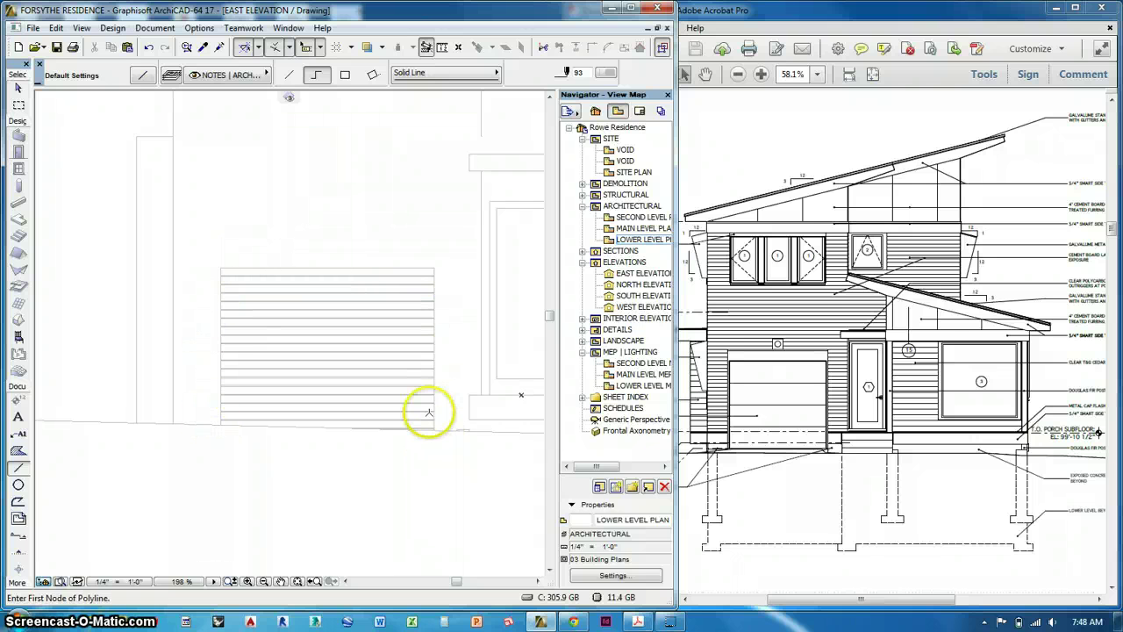
pyautogui.click(433, 427)
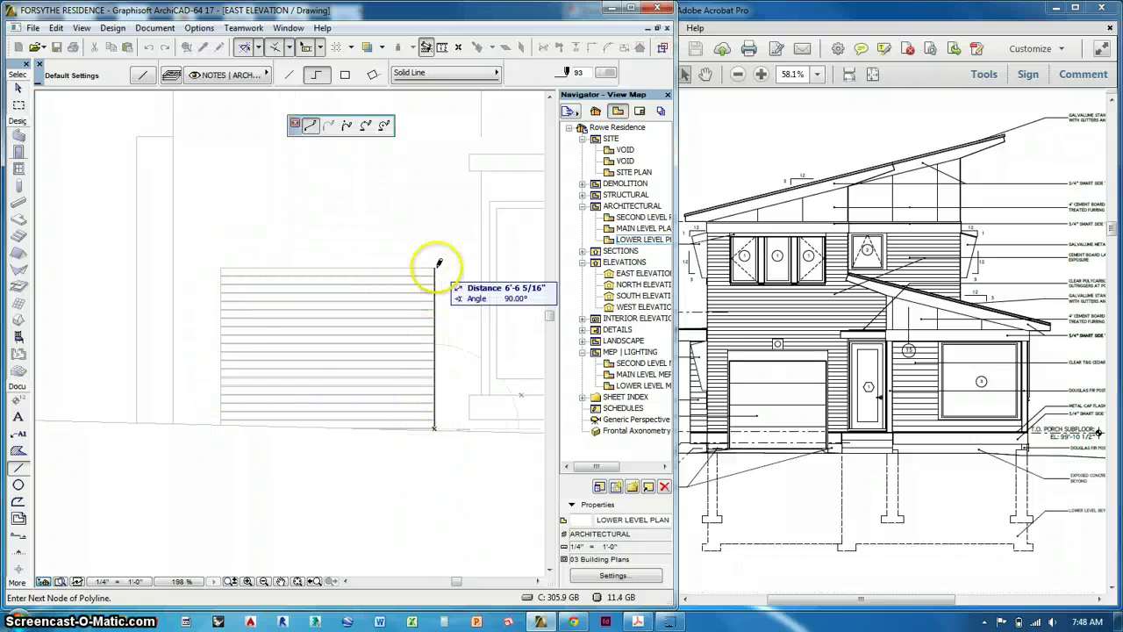
# Step: Trace the garage door with one polyline up one side, across the top and down the other side, and select it
pyautogui.click(17, 501)
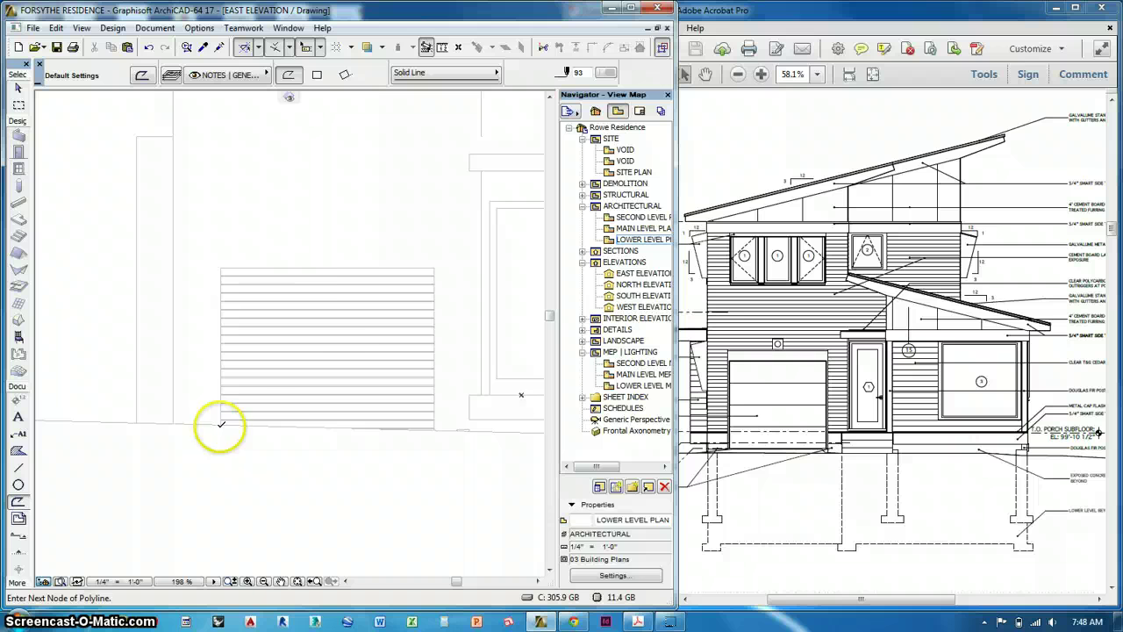
pyautogui.click(221, 268)
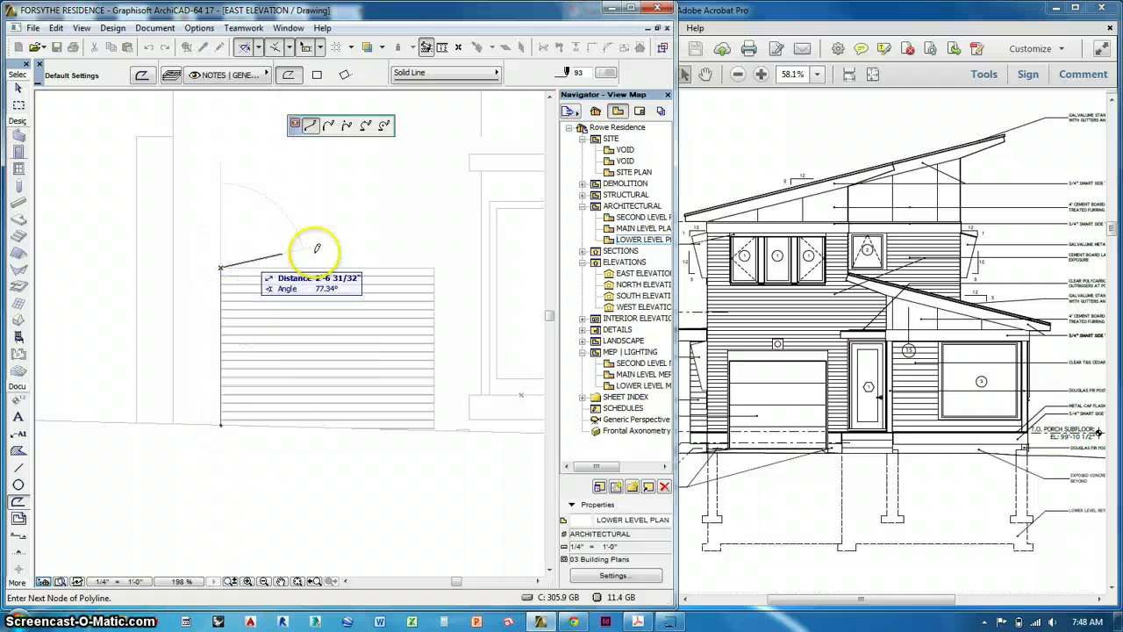
pyautogui.click(434, 268)
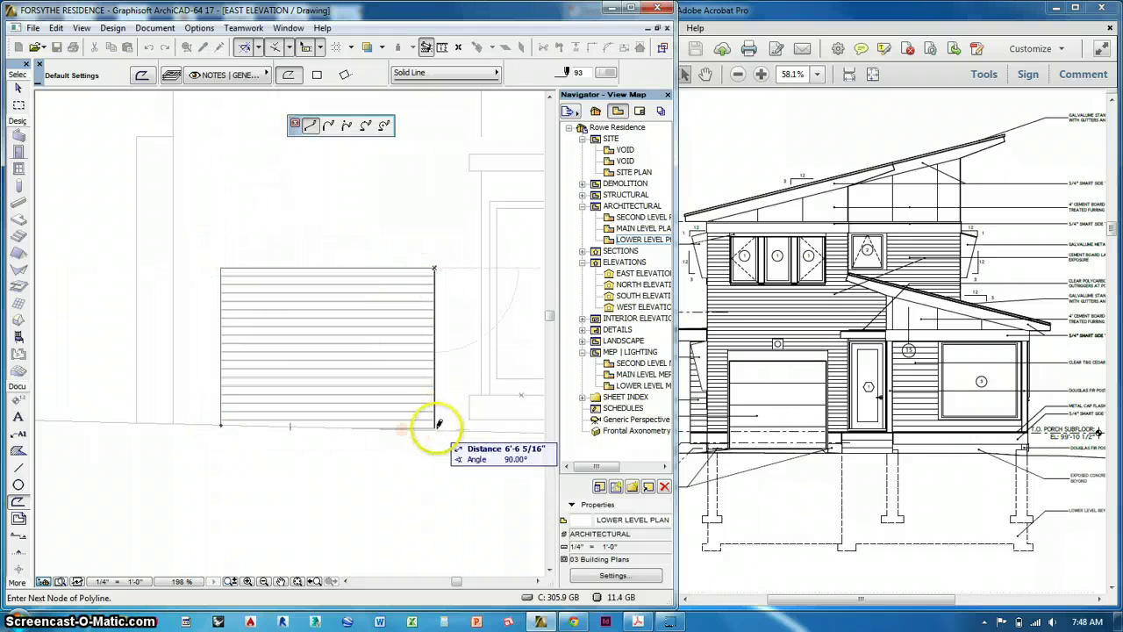
pyautogui.doubleClick(436, 426)
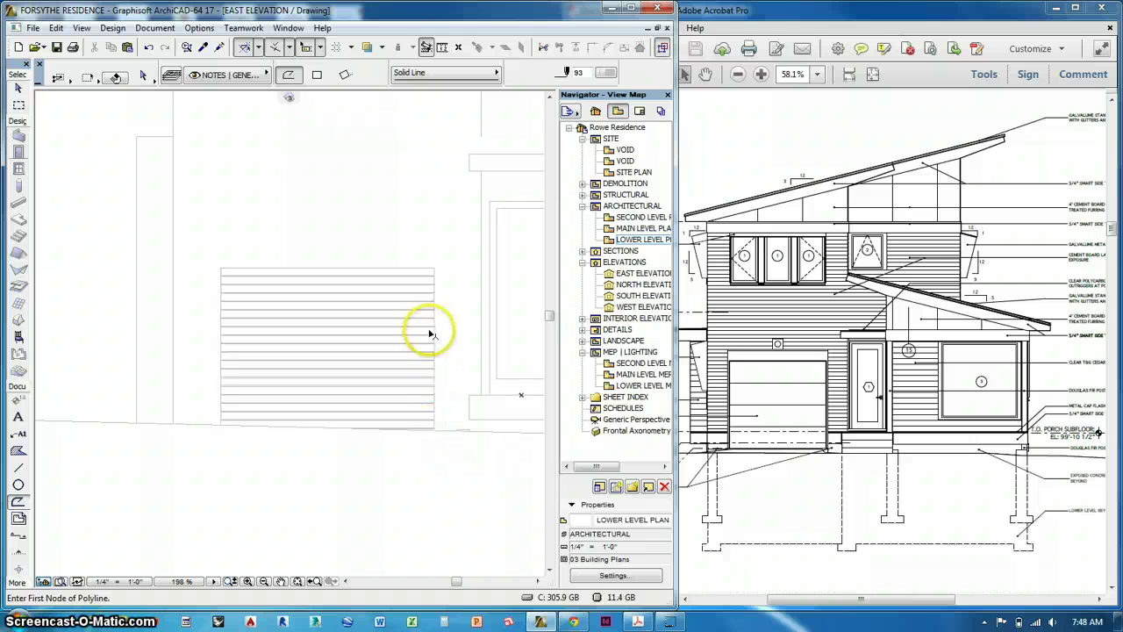
pyautogui.keyDown('shift'); pyautogui.click(412, 267); pyautogui.keyUp('shift')
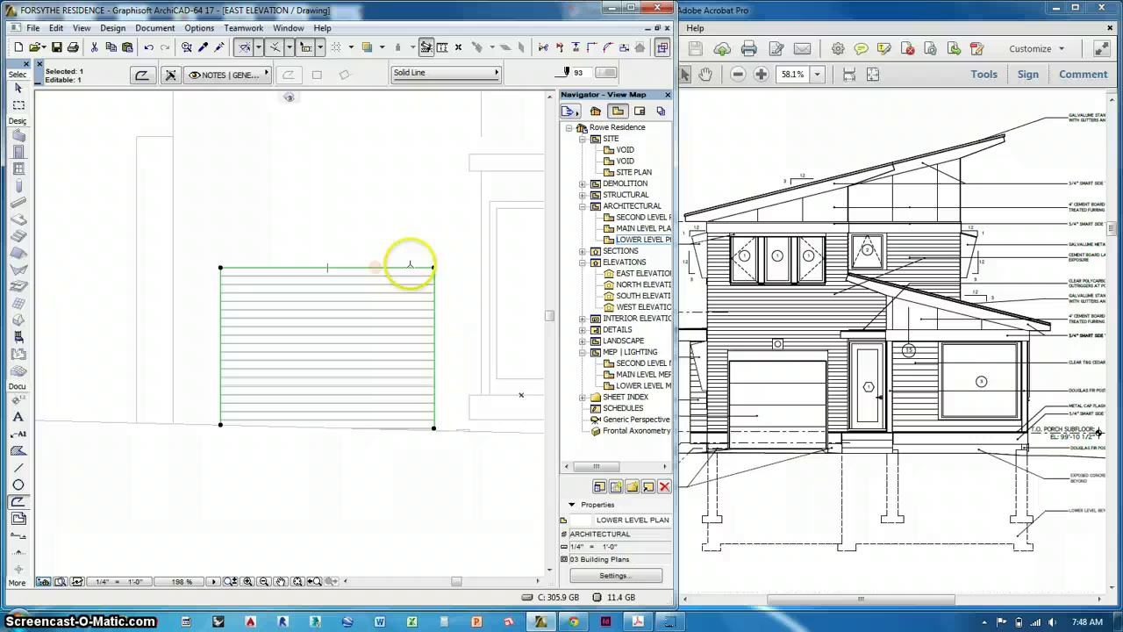
# Step: Offset the top edge of the garage door outline upward to form the head trim
pyautogui.click(408, 266)
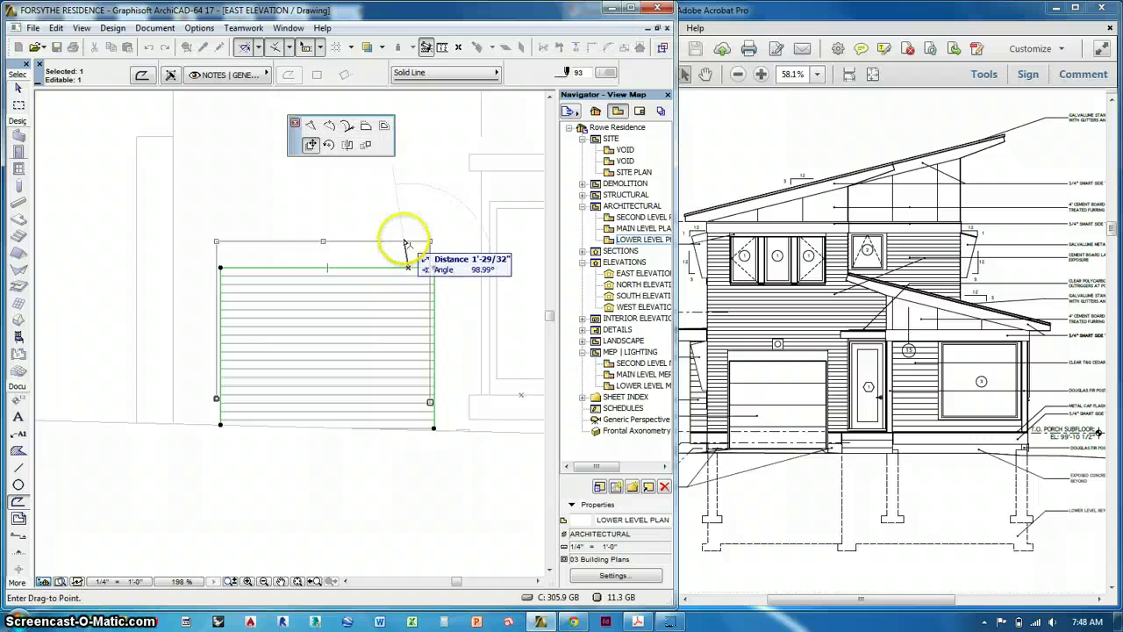
pyautogui.click(366, 124)
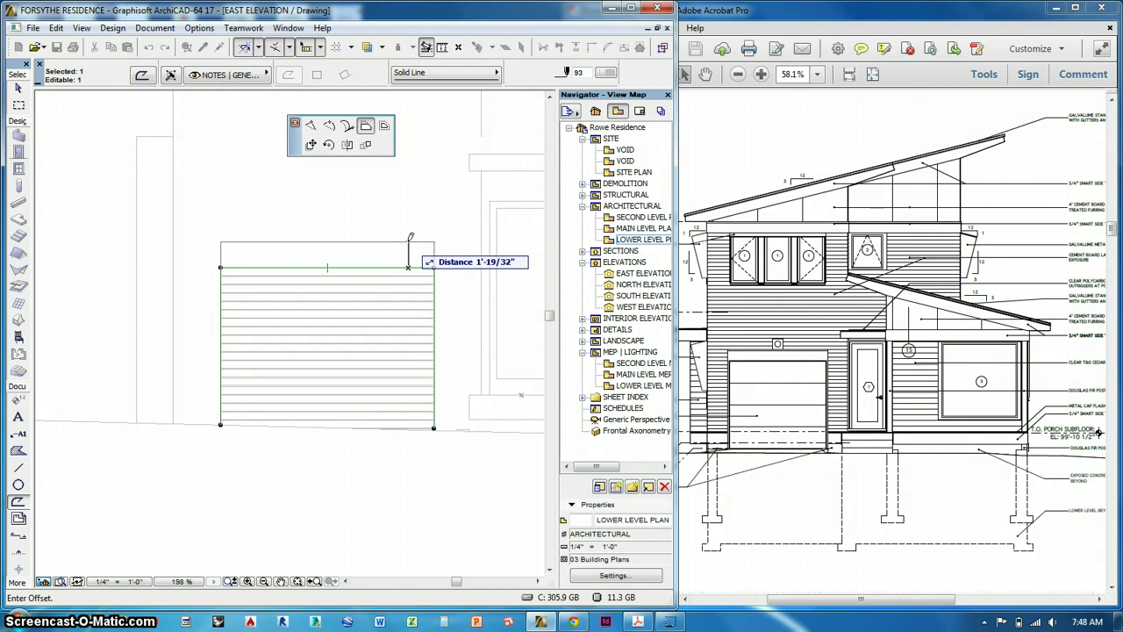
pyautogui.click(408, 251)
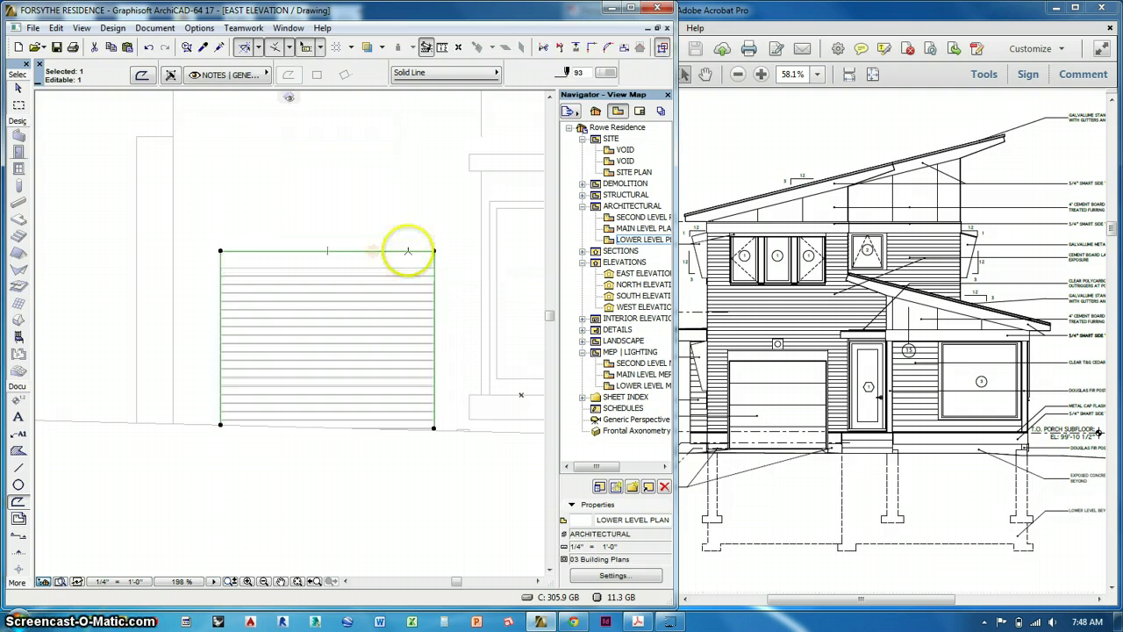
# Step: Offset both vertical edges of the garage door outline outward by 1.5" to form the side trim
pyautogui.click(433, 262)
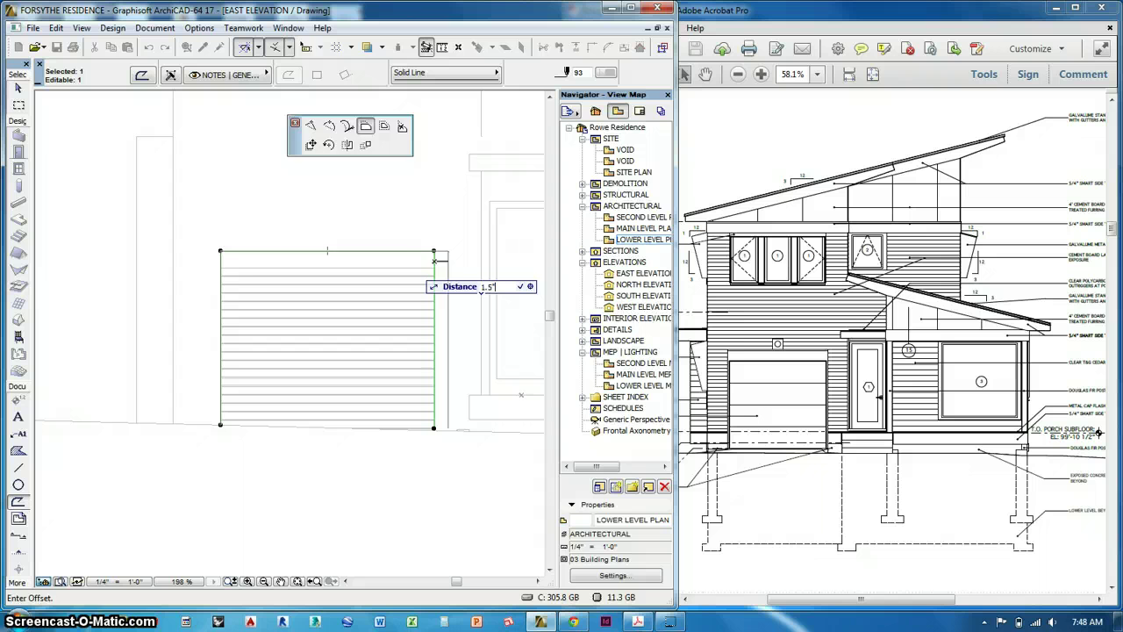
pyautogui.click(436, 261)
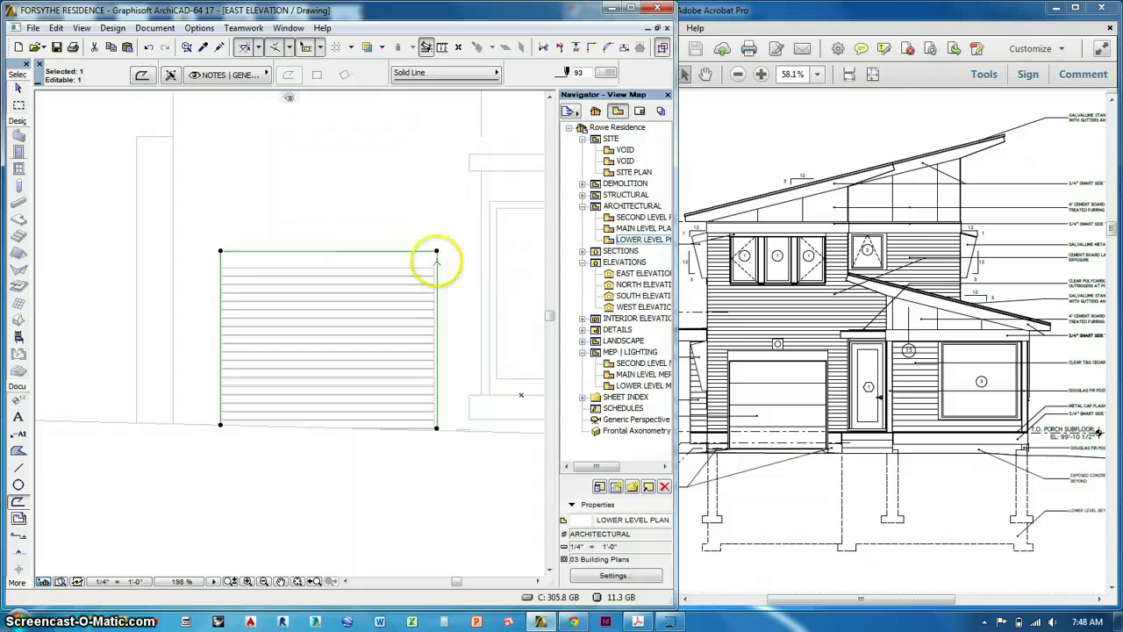
pyautogui.click(220, 255)
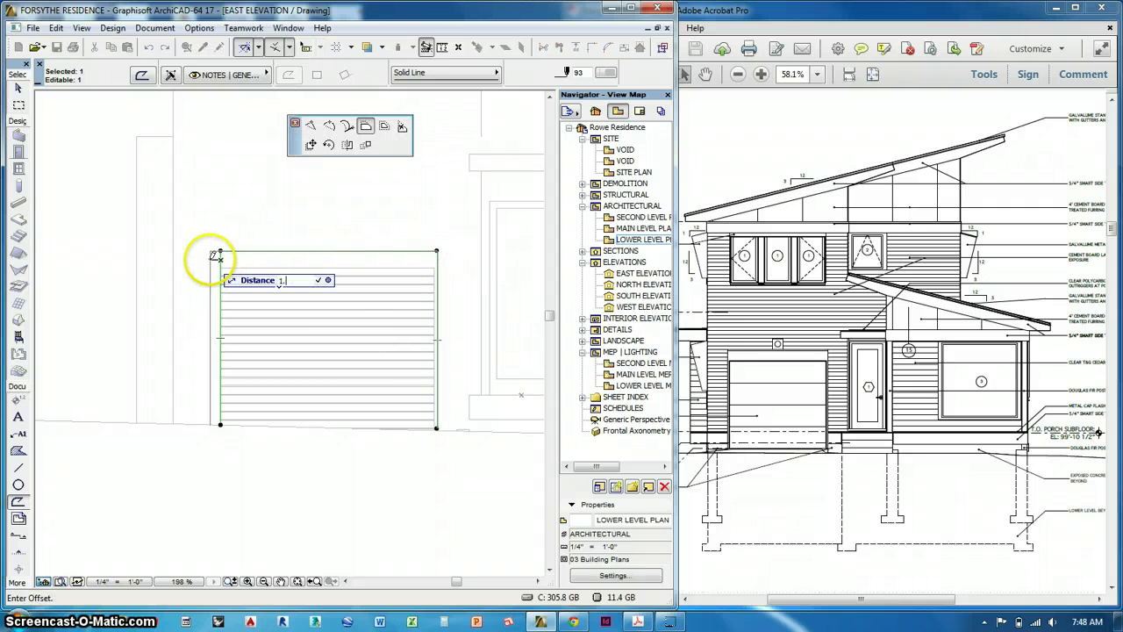
pyautogui.click(218, 252)
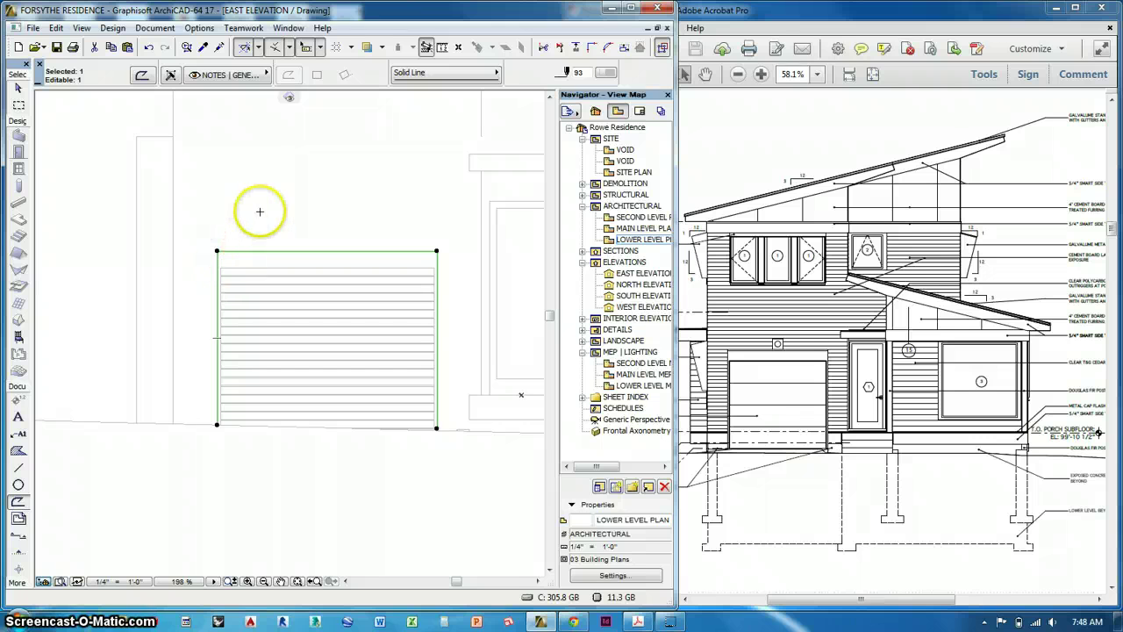
pyautogui.press('Escape')
pyautogui.scroll(-3, 284, 211)
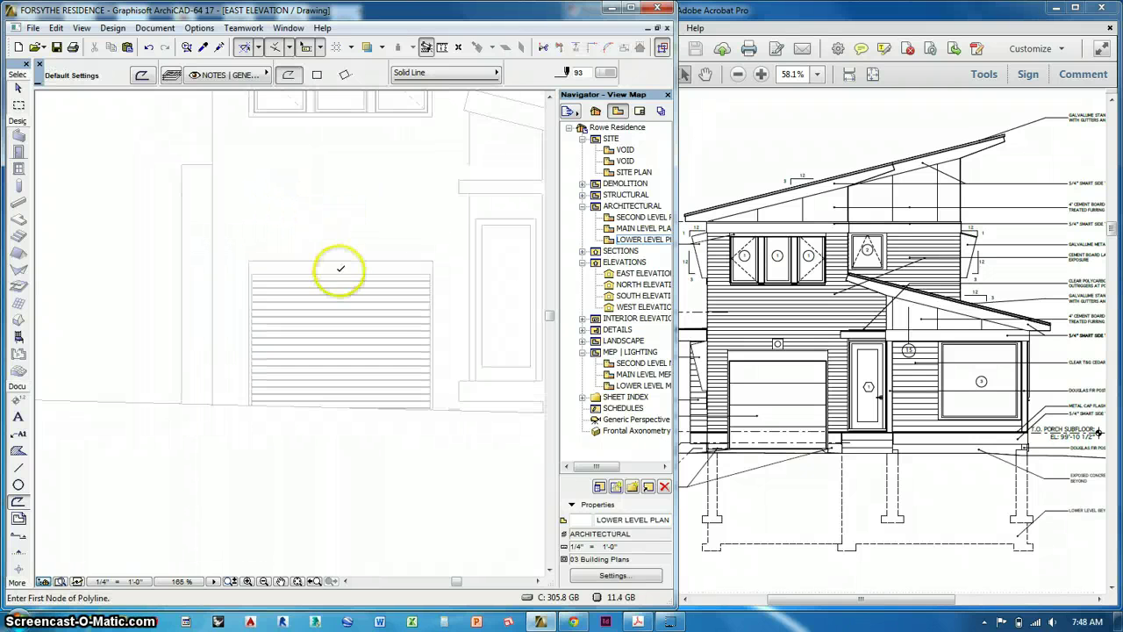
# Step: Draw two horizontal lines from the top and bottom corners of the porch base to the near edge of the garage trim
pyautogui.click(19, 469)
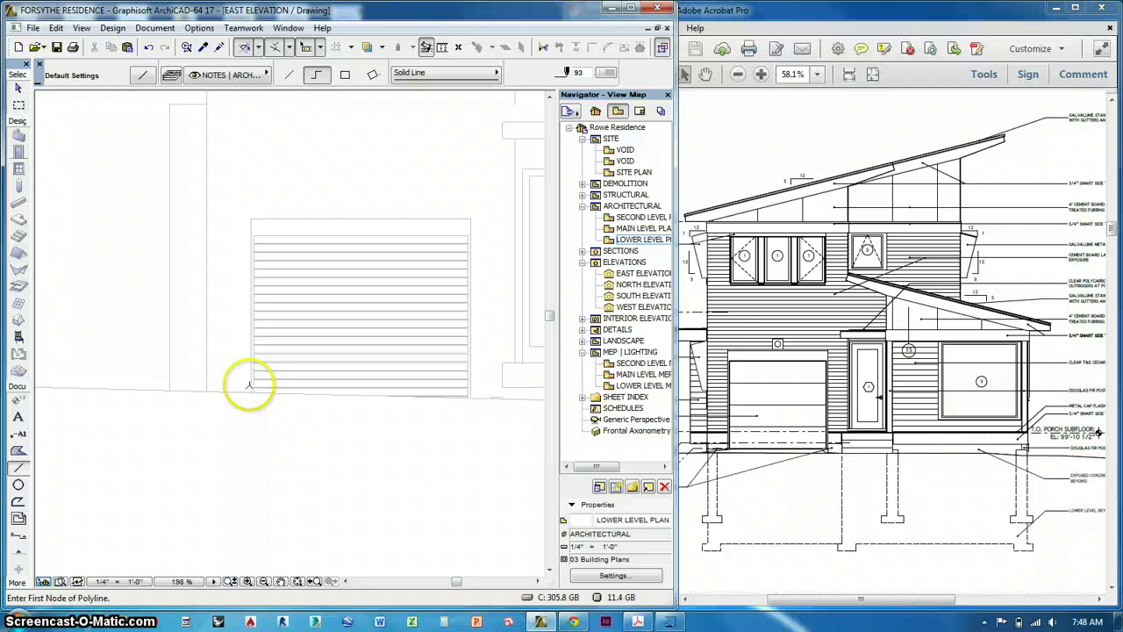
pyautogui.scroll(-2, 279, 377)
pyautogui.moveTo(393, 388); pyautogui.dragTo(351, 383, button='middle')
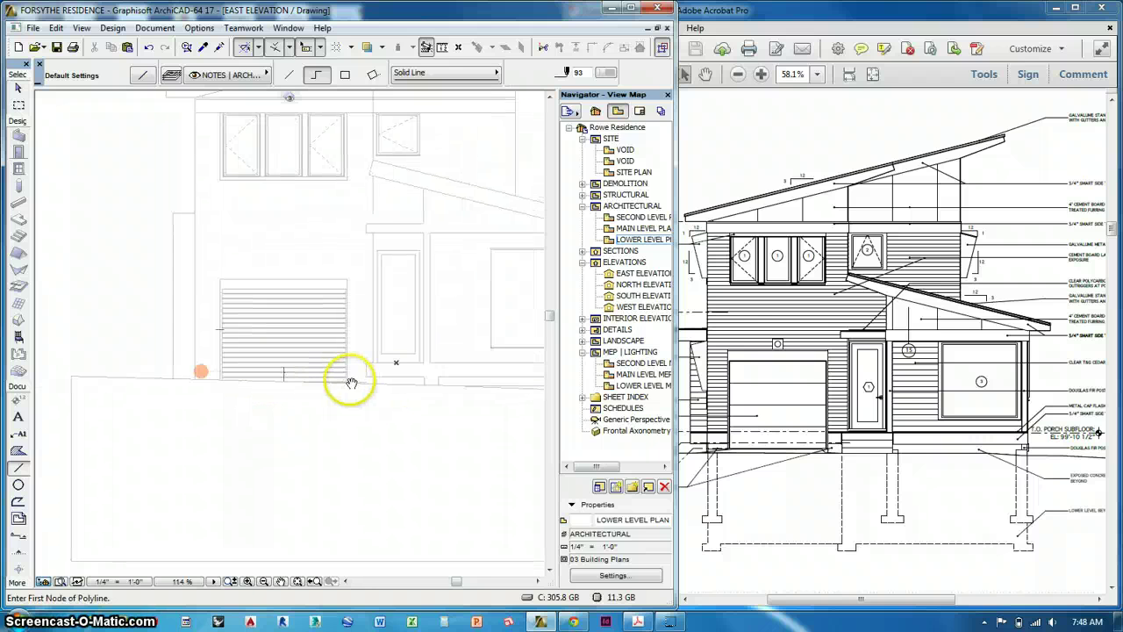
pyautogui.scroll(5, 351, 379)
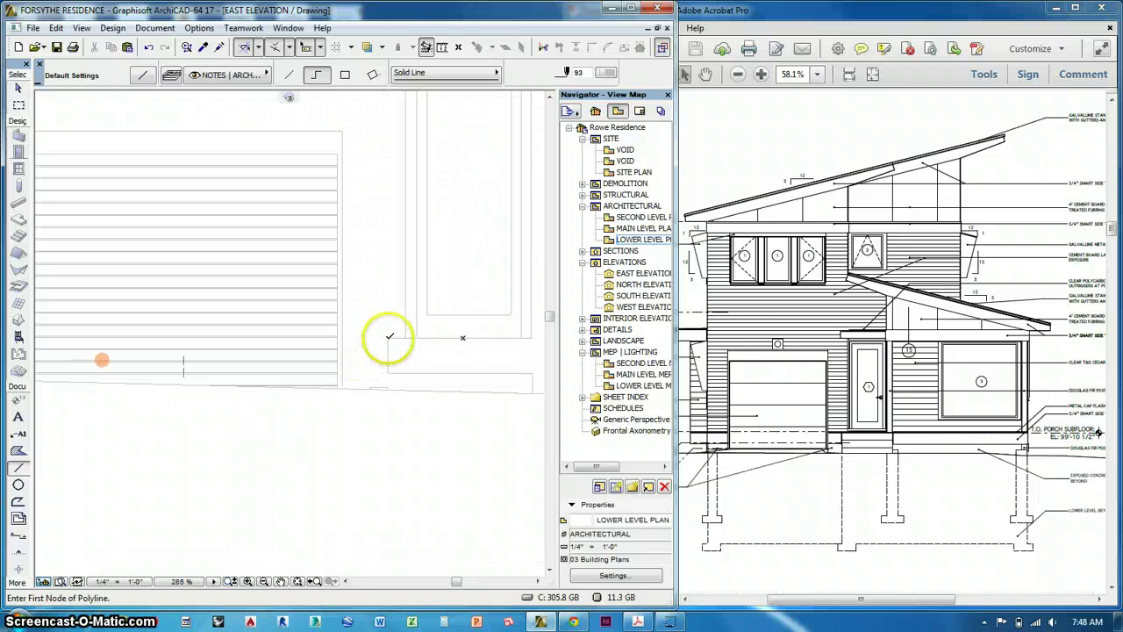
pyautogui.click(388, 337)
pyautogui.doubleClick(343, 338)
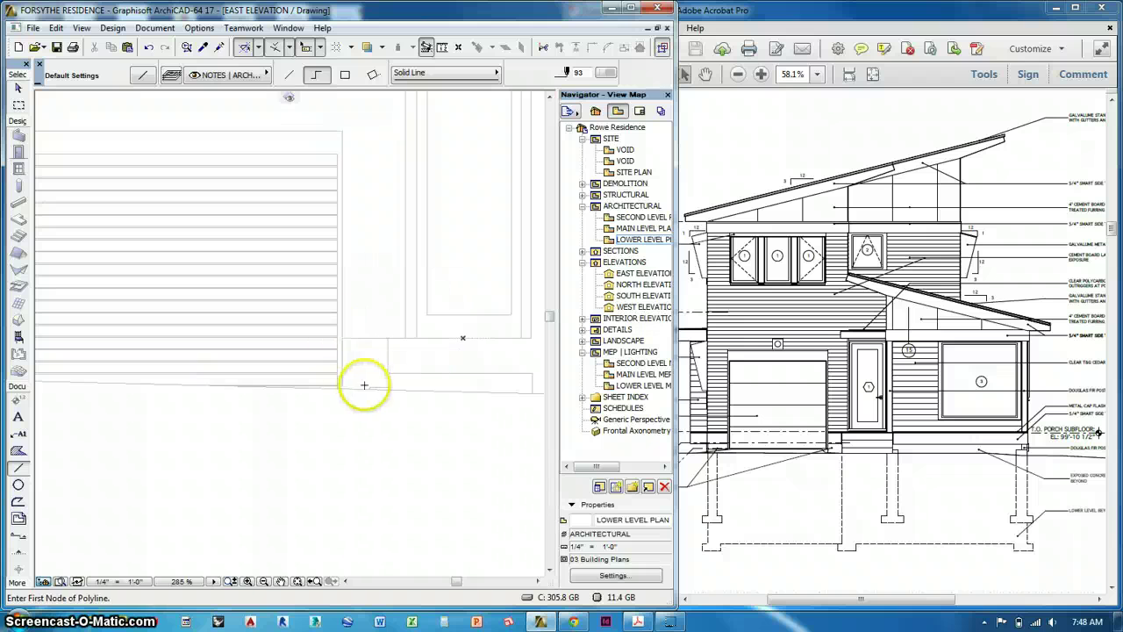
pyautogui.moveTo(364, 384); pyautogui.dragTo(399, 360, button='middle')
pyautogui.click(415, 350)
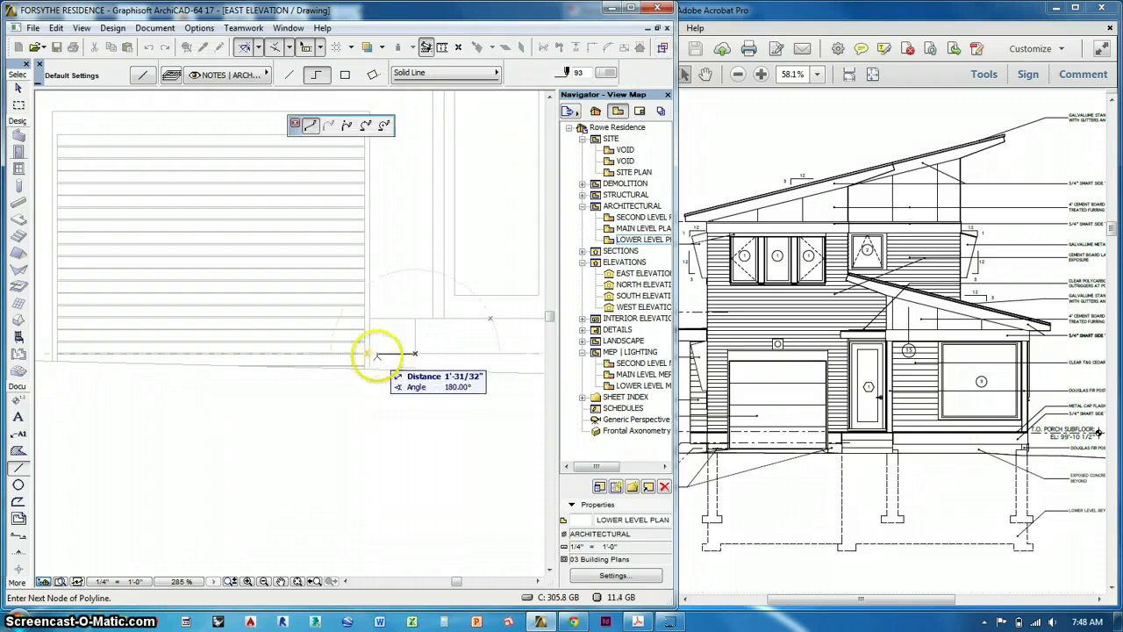
pyautogui.doubleClick(372, 354)
# Step: Continue both porch base lines horizontally across the garage door to the far corner of the house wall
pyautogui.moveTo(241, 376)
pyautogui.mouseDown(button='middle')
pyautogui.moveTo(546, 391)
pyautogui.moveTo(304, 400)
pyautogui.mouseUp(button='middle')
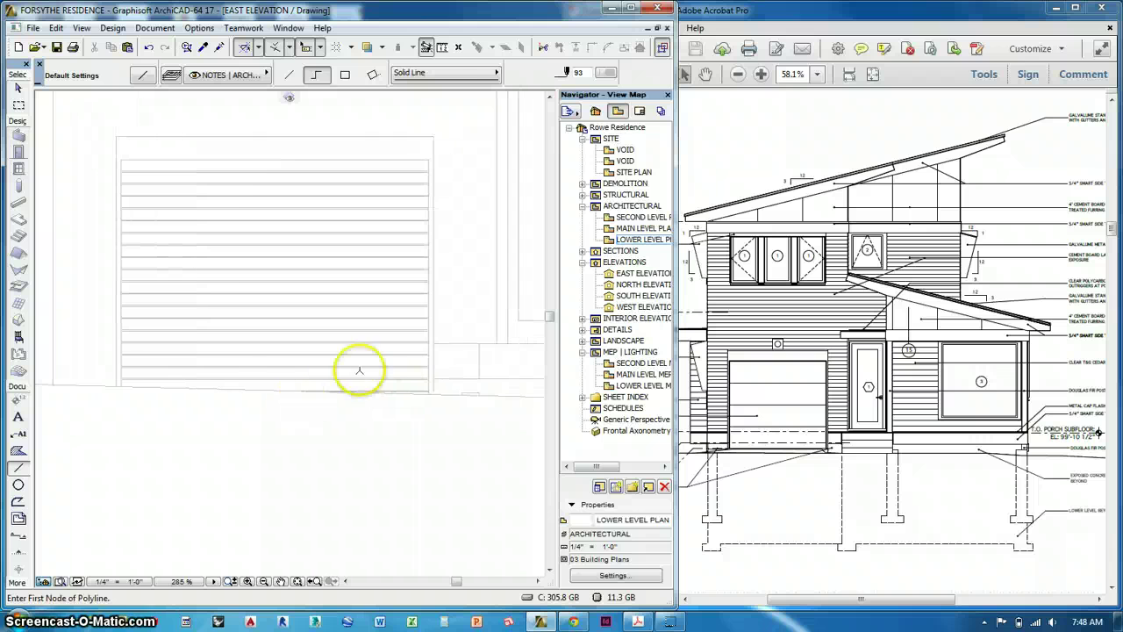
pyautogui.click(435, 343)
pyautogui.doubleClick(54, 343)
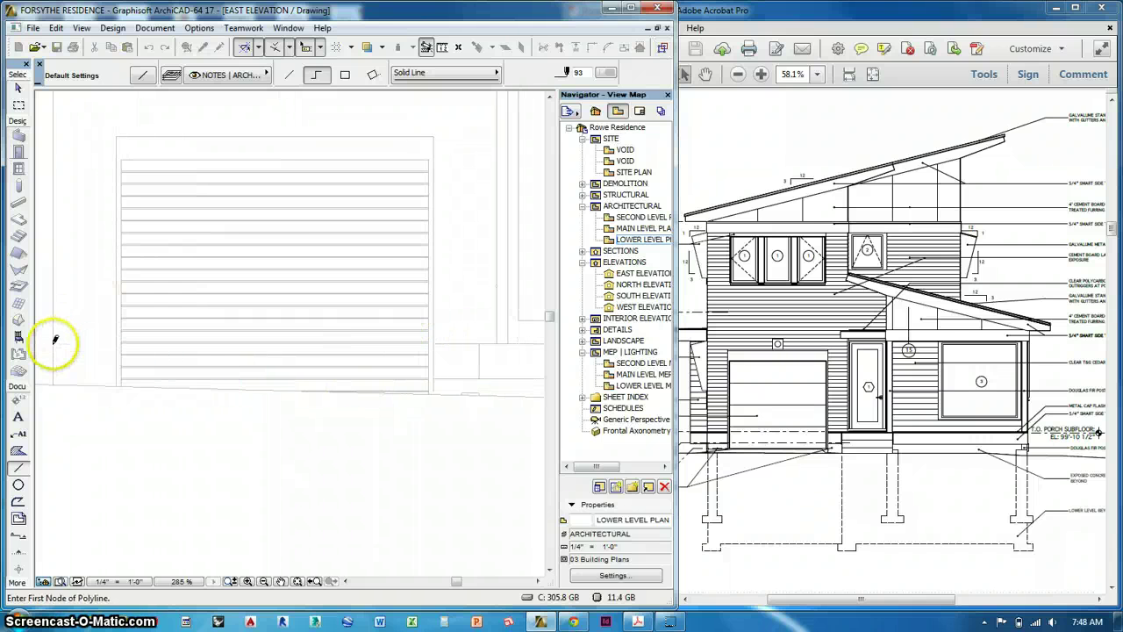
pyautogui.click(432, 379)
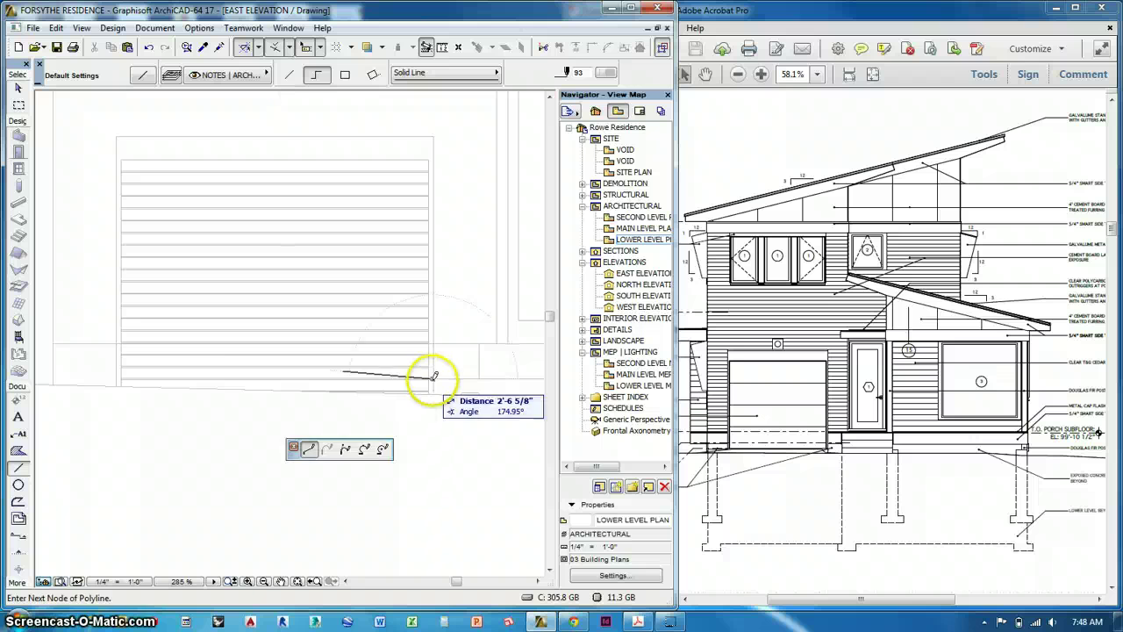
pyautogui.doubleClick(54, 378)
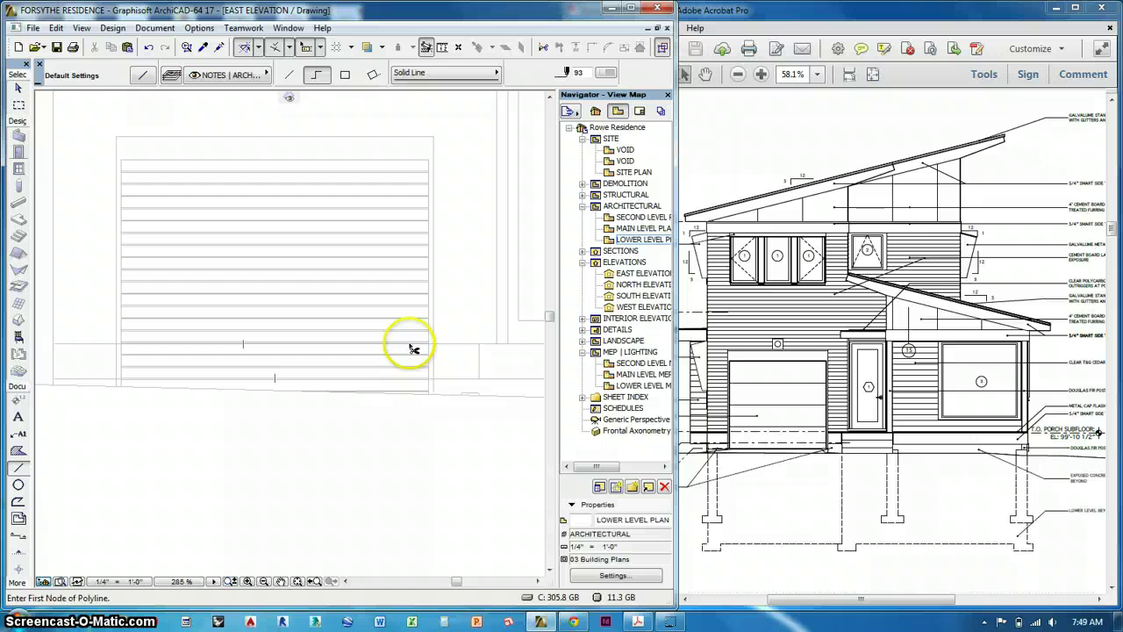
# Step: Trim away the parts of the two horizontal base lines that cross the garage door and its side trim
pyautogui.scroll(5, 409, 342)
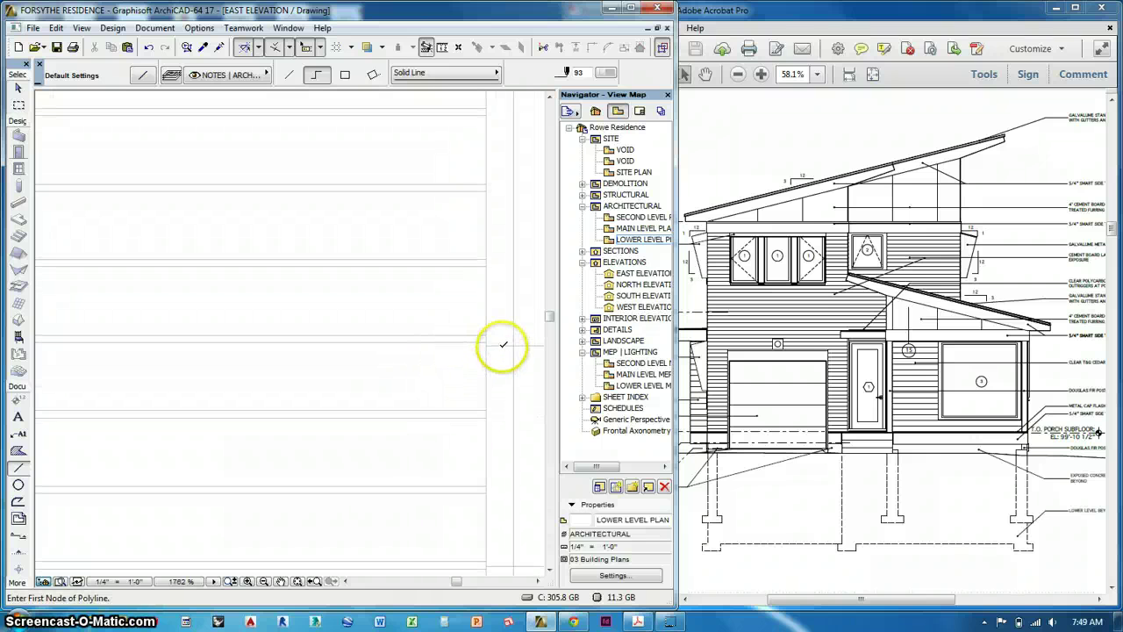
pyautogui.scroll(-1, 496, 347)
pyautogui.moveTo(494, 351); pyautogui.dragTo(415, 271, button='middle')
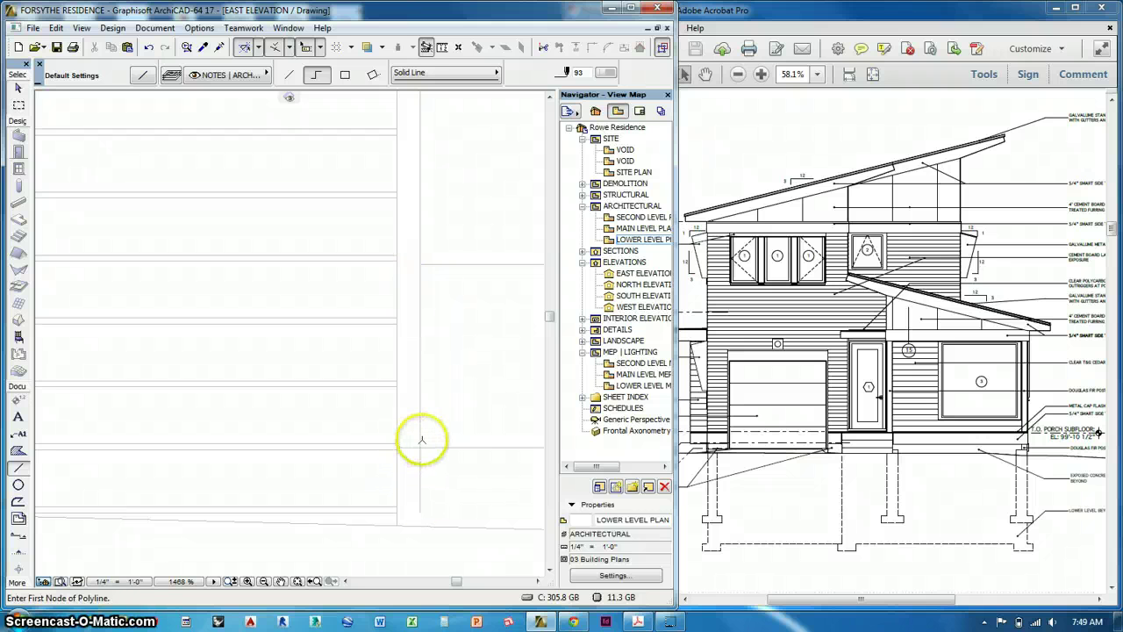
pyautogui.scroll(-8, 431, 433)
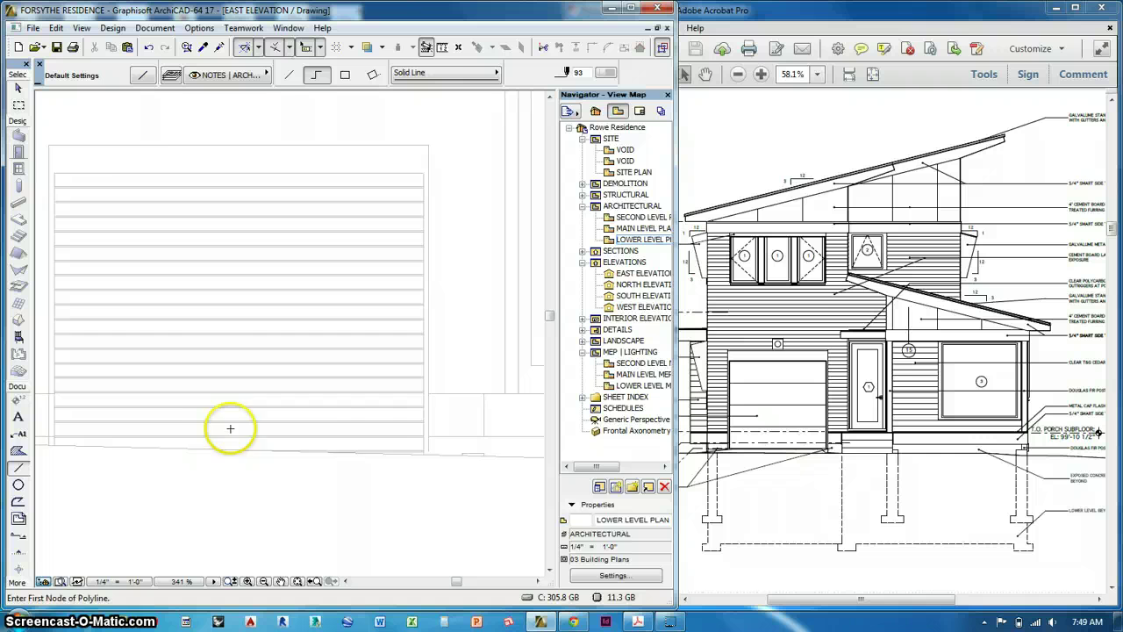
pyautogui.moveTo(204, 429); pyautogui.dragTo(447, 386, button='middle')
pyautogui.scroll(7, 289, 374)
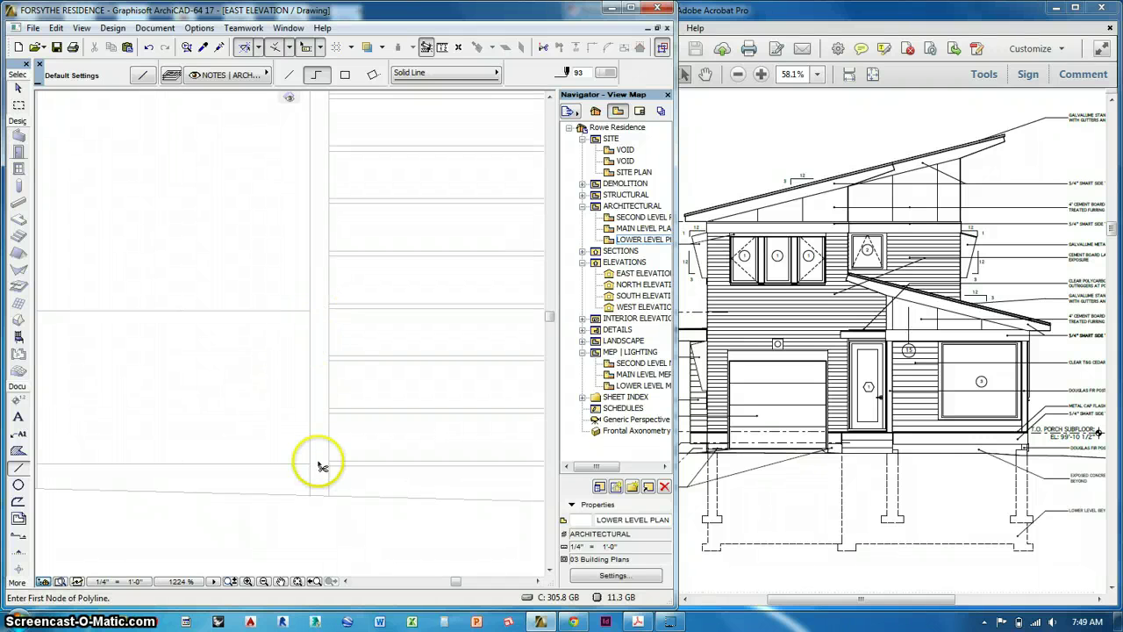
pyautogui.scroll(-9, 266, 413)
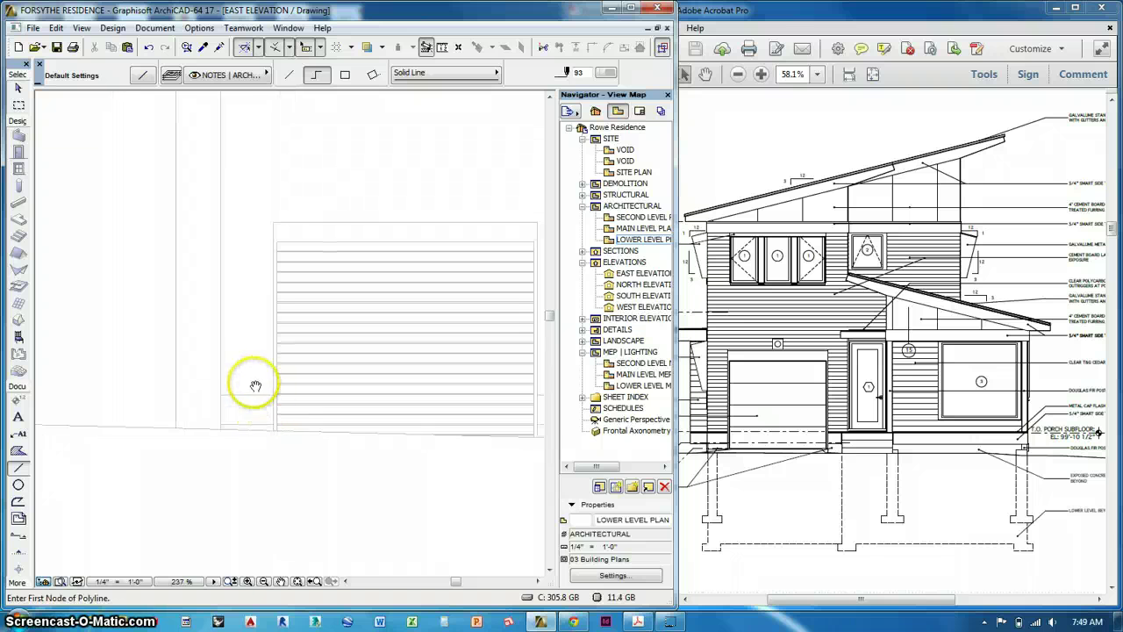
# Step: Move the top line of the porch wall panel down to the head of the large window
pyautogui.scroll(-4, 254, 382)
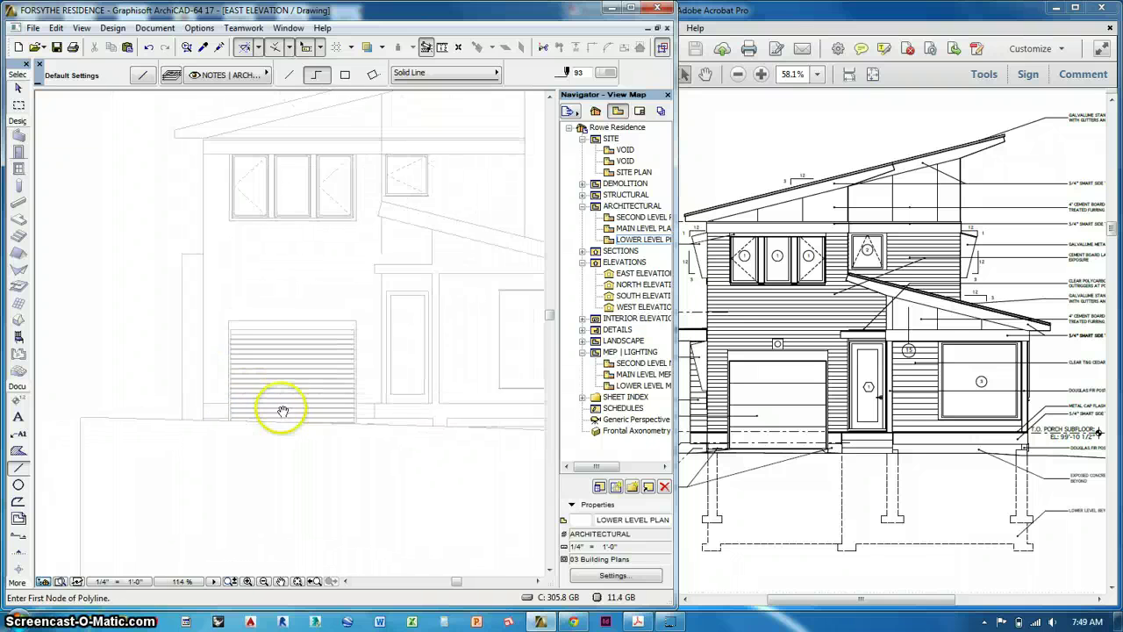
pyautogui.moveTo(283, 411); pyautogui.dragTo(232, 421, button='middle')
pyautogui.moveTo(414, 449); pyautogui.dragTo(303, 450, button='middle')
pyautogui.scroll(1, 345, 362)
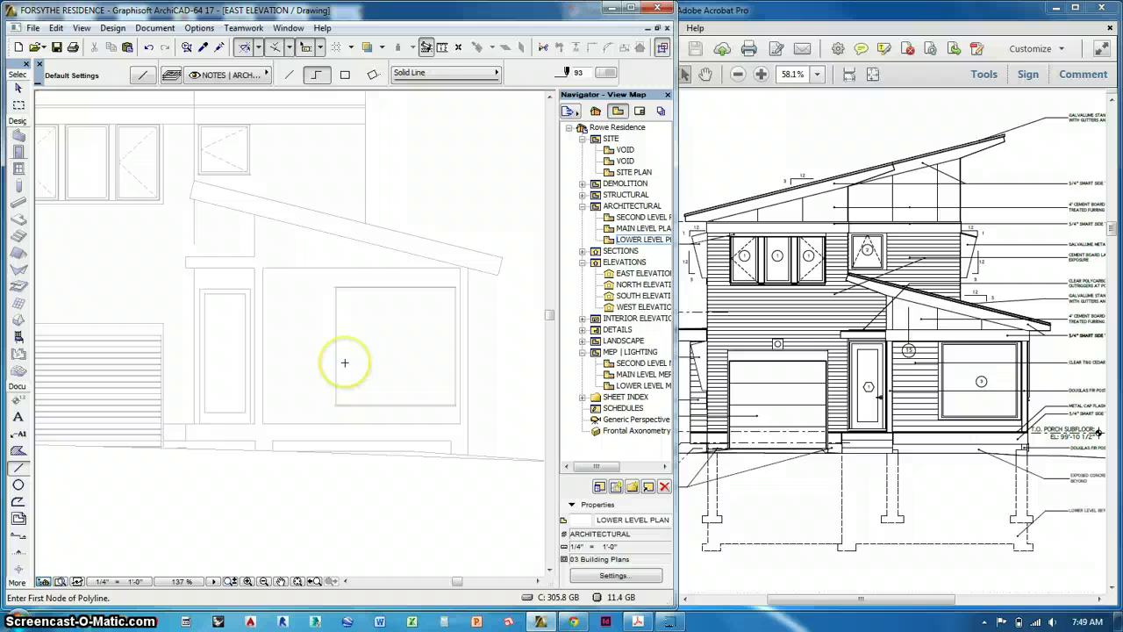
pyautogui.scroll(2, 344, 362)
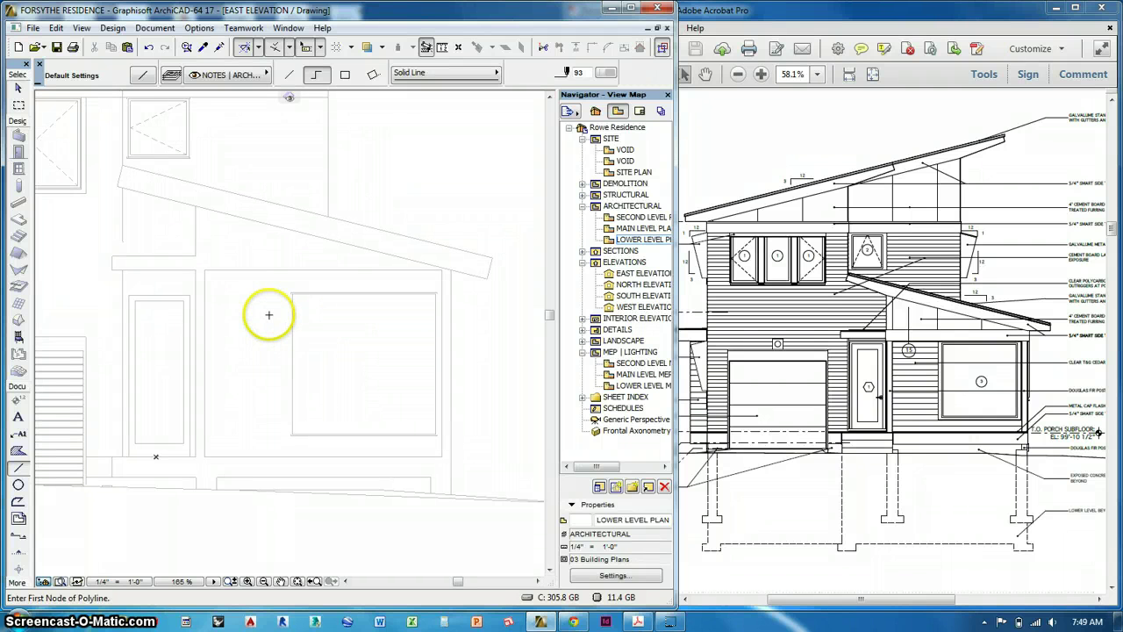
pyautogui.scroll(3, 263, 323)
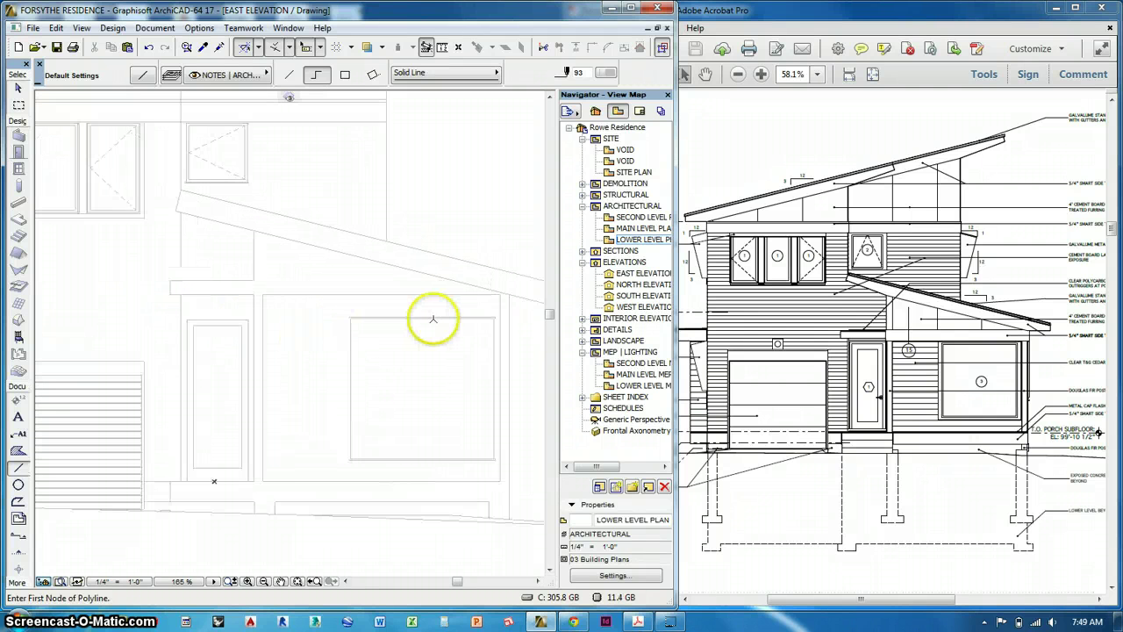
pyautogui.scroll(3, 438, 319)
pyautogui.moveTo(355, 305); pyautogui.dragTo(240, 294, button='middle')
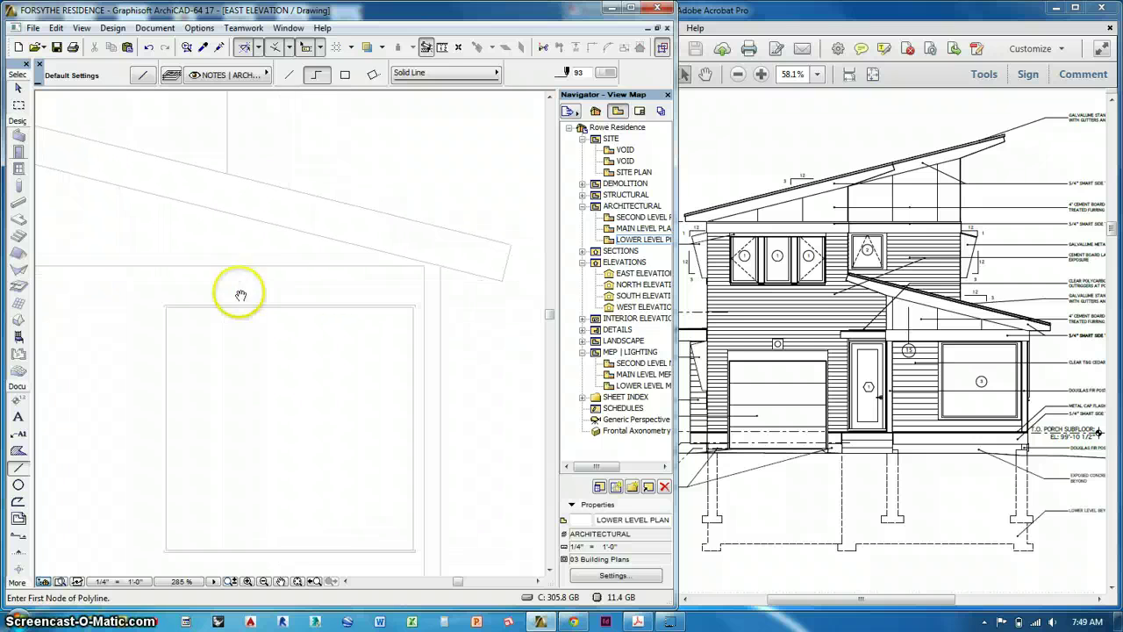
pyautogui.keyDown('shift'); pyautogui.click(373, 266); pyautogui.keyUp('shift')
pyautogui.hotkey('ctrl', 'd')
pyautogui.click(374, 266)
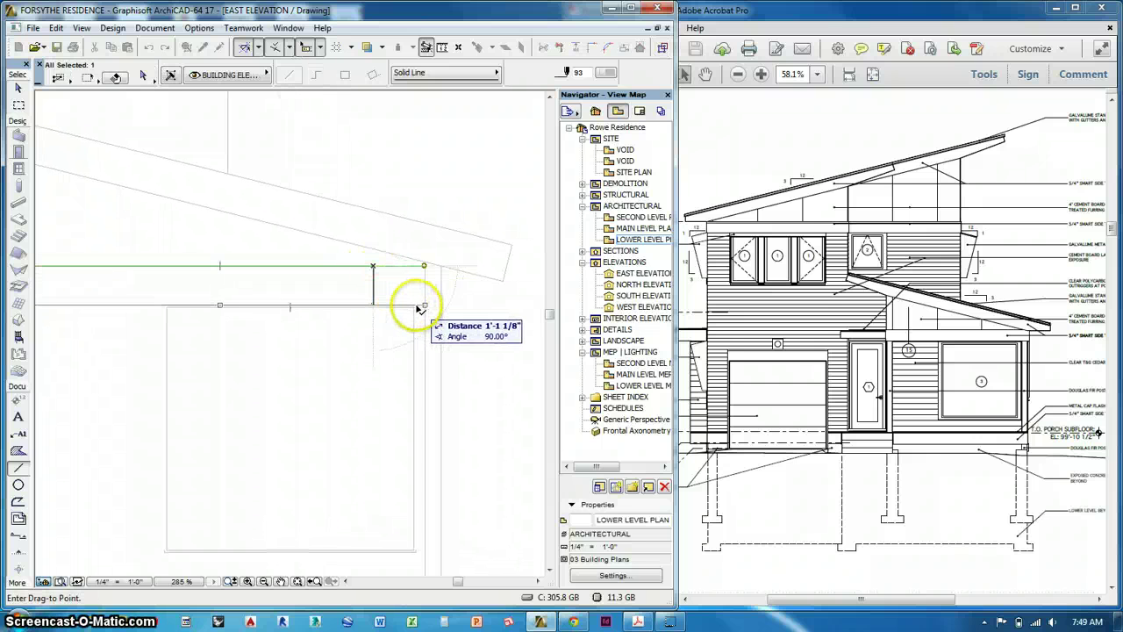
pyautogui.scroll(10, 417, 307)
pyautogui.click(409, 306)
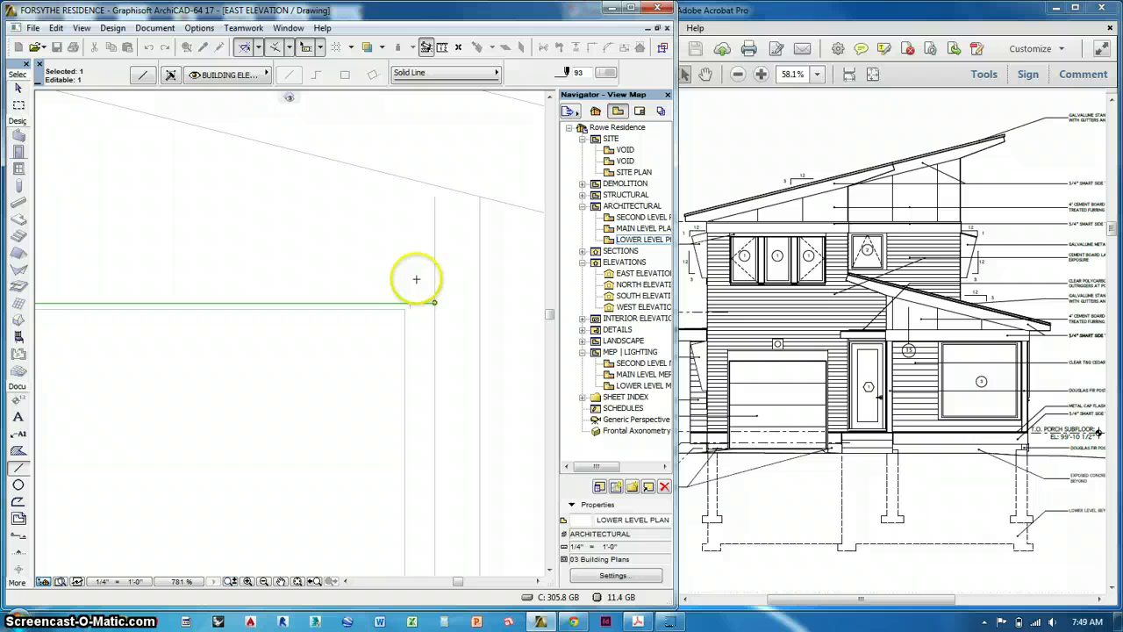
# Step: Trim the panel's vertical edge above the lowered line and stretch that line's end to the outer wall corner beyond the window
pyautogui.press('Escape')
pyautogui.click(422, 303)
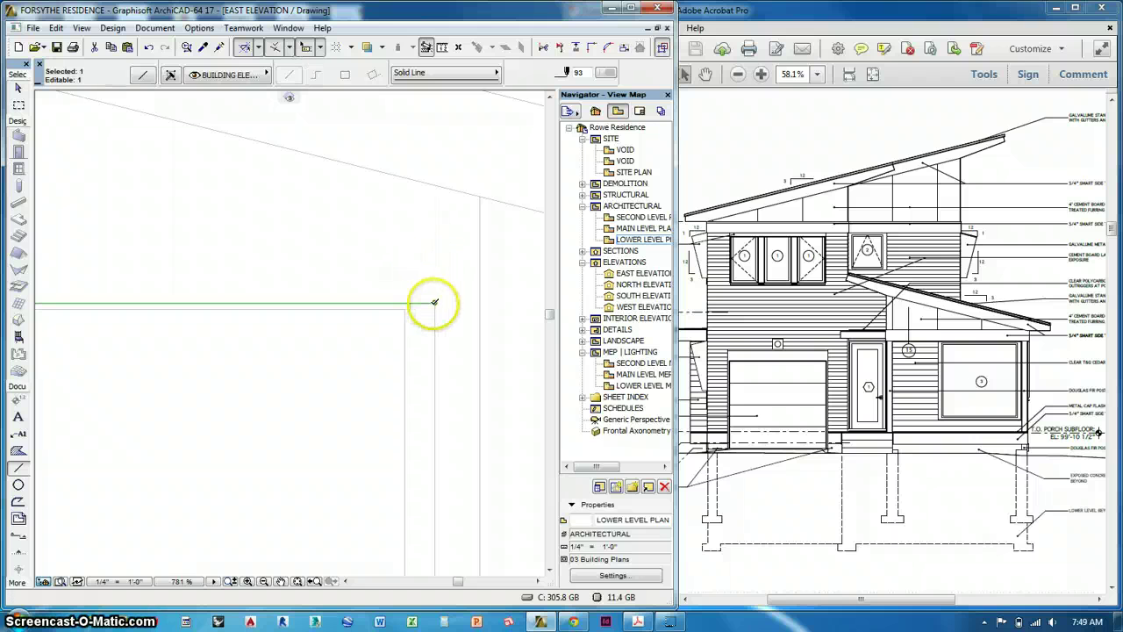
pyautogui.click(433, 303)
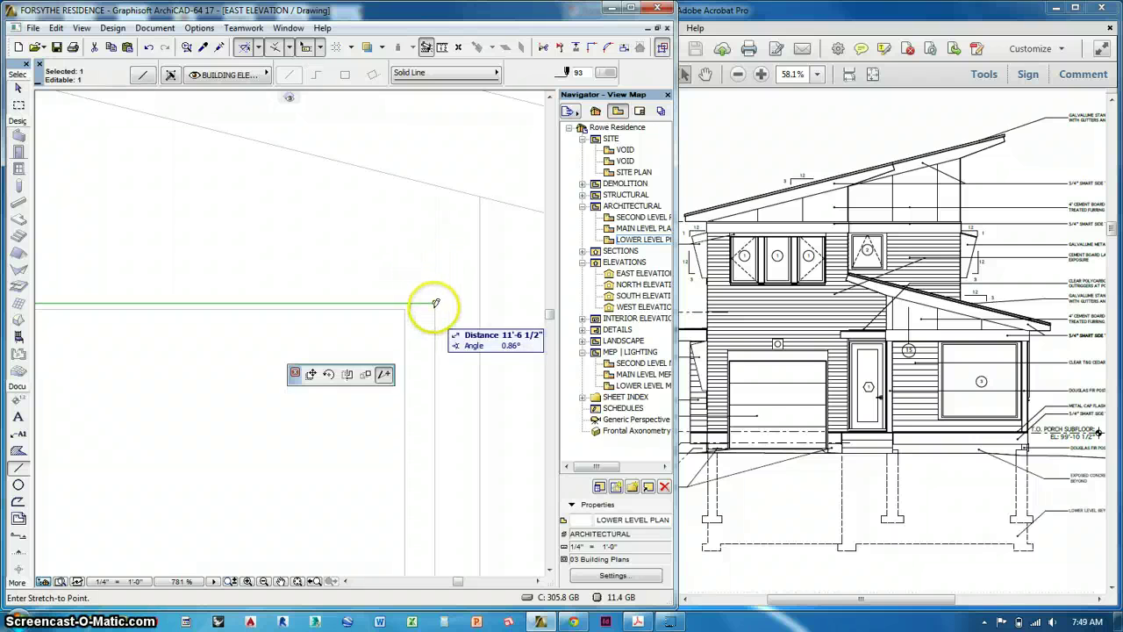
pyautogui.click(481, 297)
pyautogui.scroll(-1, 426, 305)
pyautogui.press('Escape')
pyautogui.scroll(-4, 428, 308)
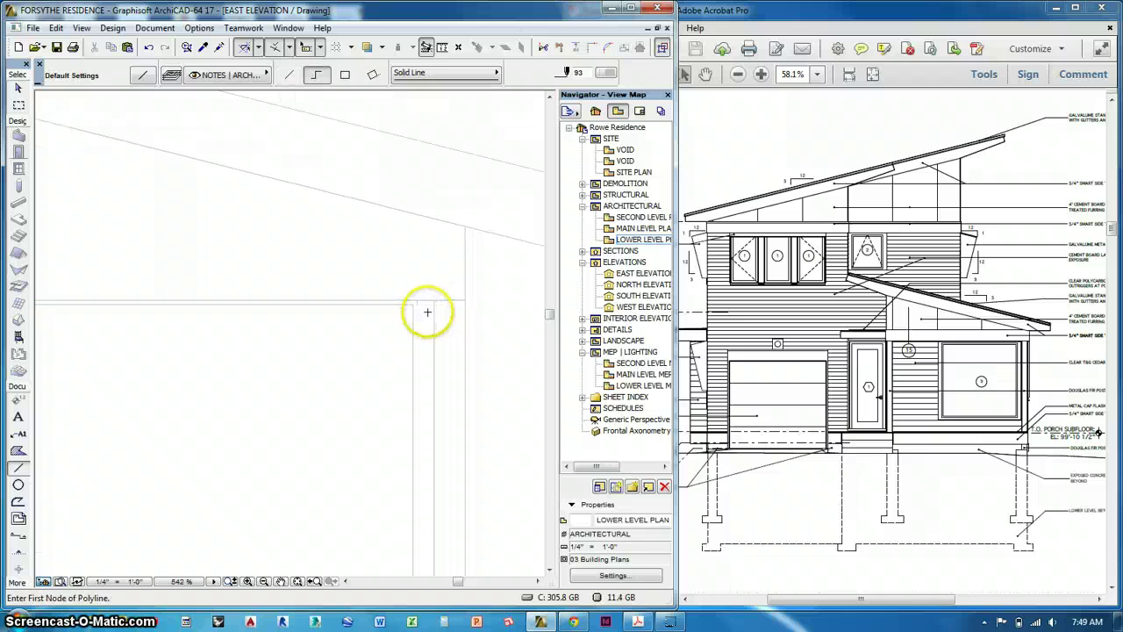
# Step: Trim the vertical edge above the lowered line near the entry door and stretch the line's end to the wall edge beside the door
pyautogui.moveTo(243, 326); pyautogui.dragTo(404, 334, button='middle')
pyautogui.scroll(4, 288, 307)
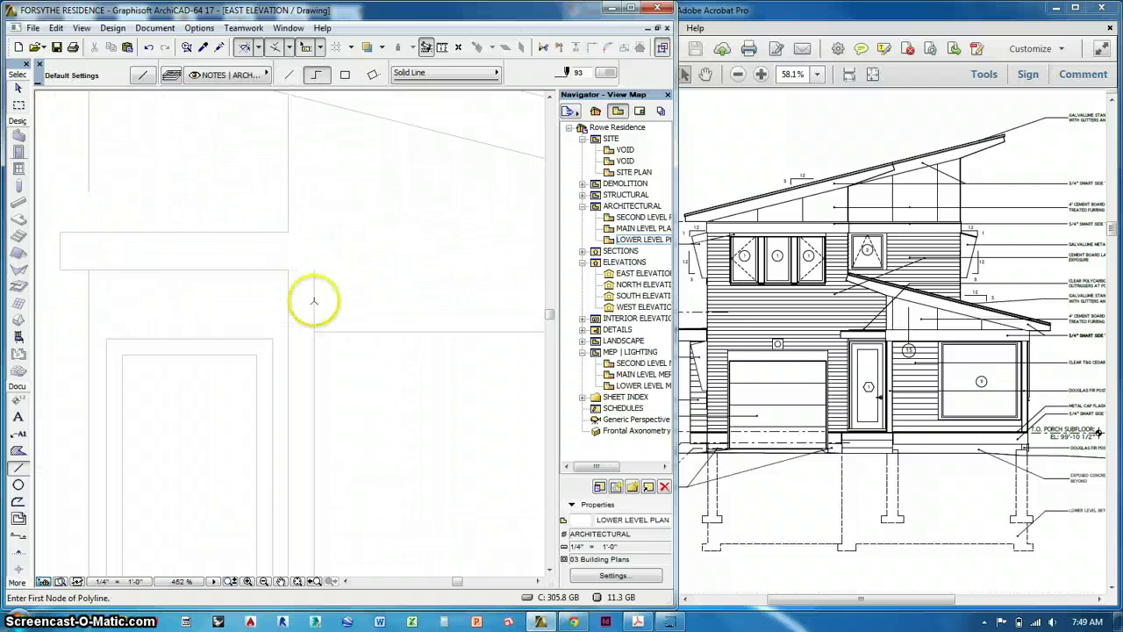
pyautogui.keyDown('shift'); pyautogui.click(324, 336); pyautogui.keyUp('shift')
pyautogui.click(337, 322)
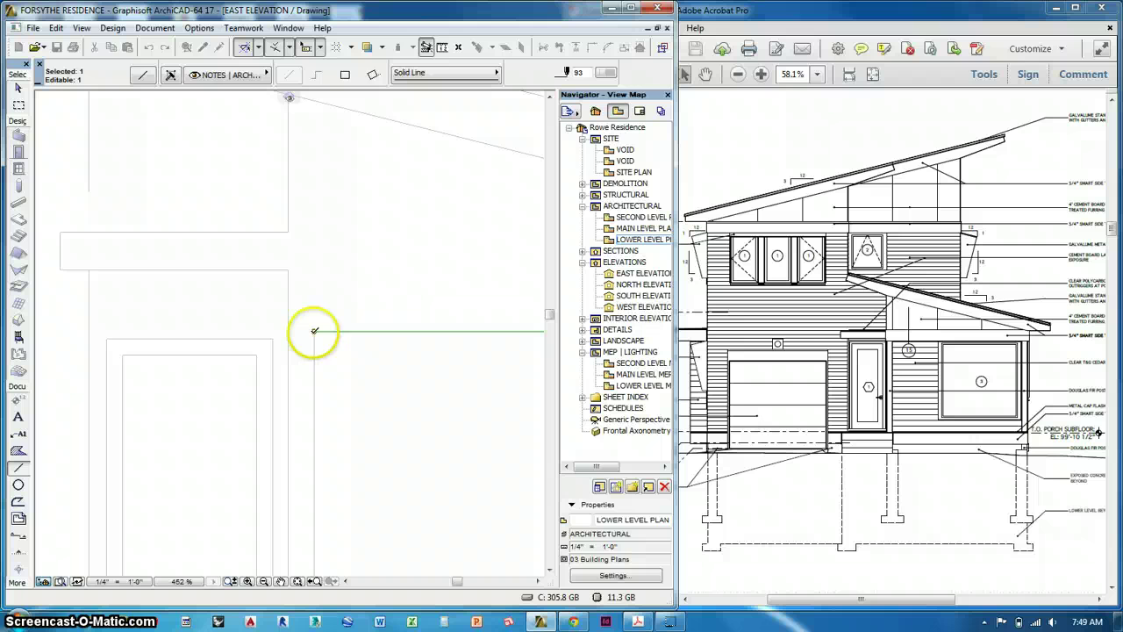
pyautogui.click(314, 332)
pyautogui.click(288, 332)
pyautogui.press('Escape')
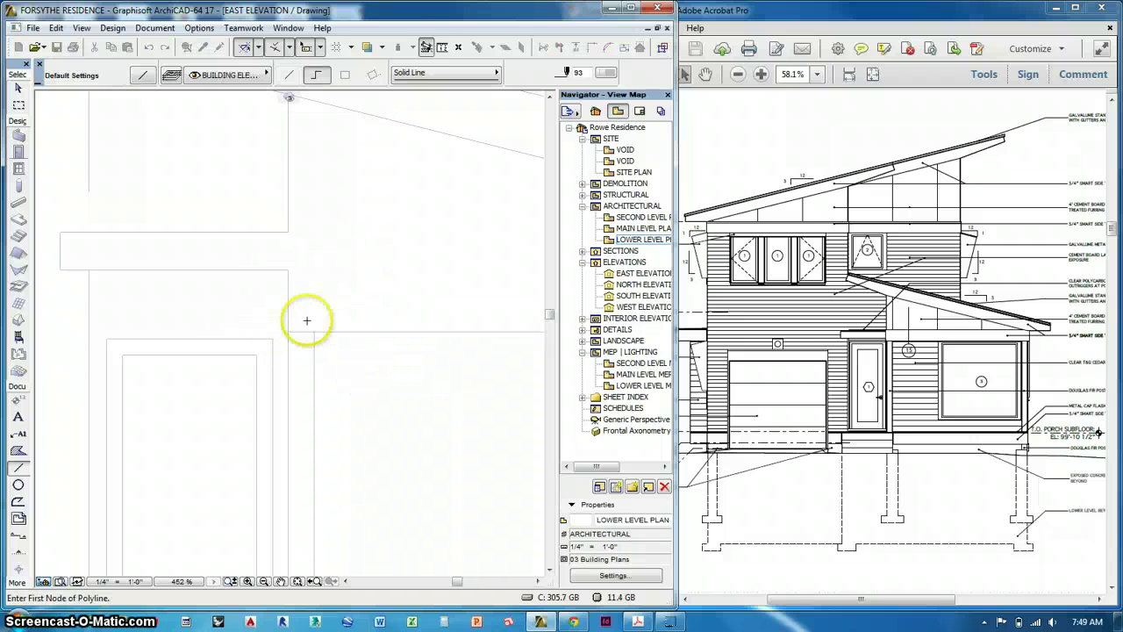
# Step: Close the gap in the wall edge beside the door canopy, and draw a horizontal line from the outer wall corner back to that edge
pyautogui.click(288, 269)
pyautogui.press('Escape')
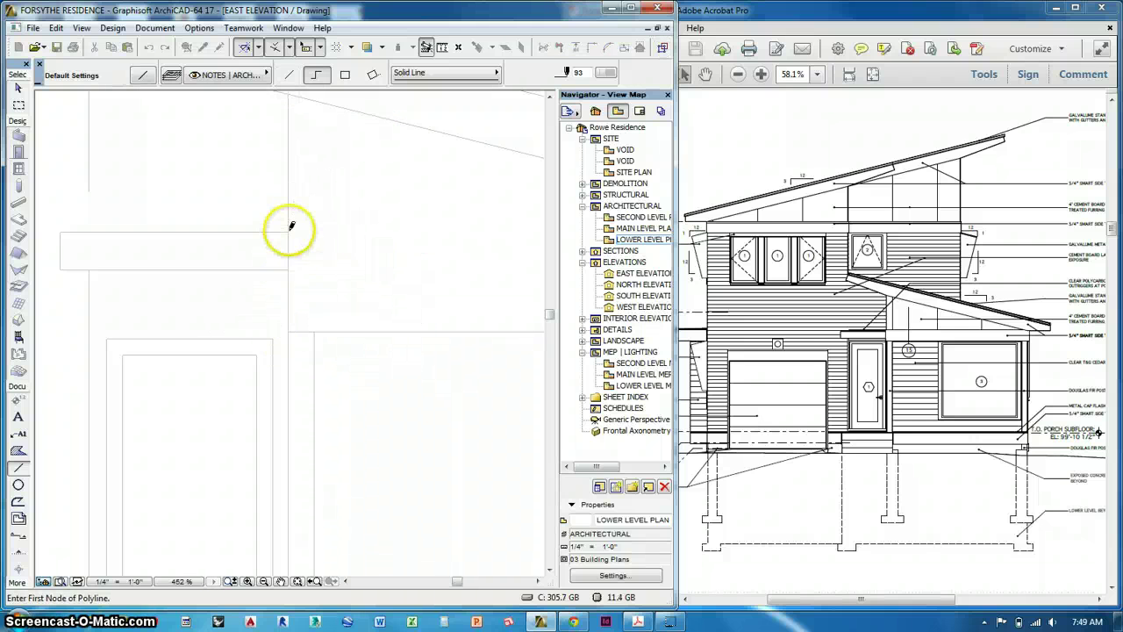
pyautogui.scroll(-5, 219, 295)
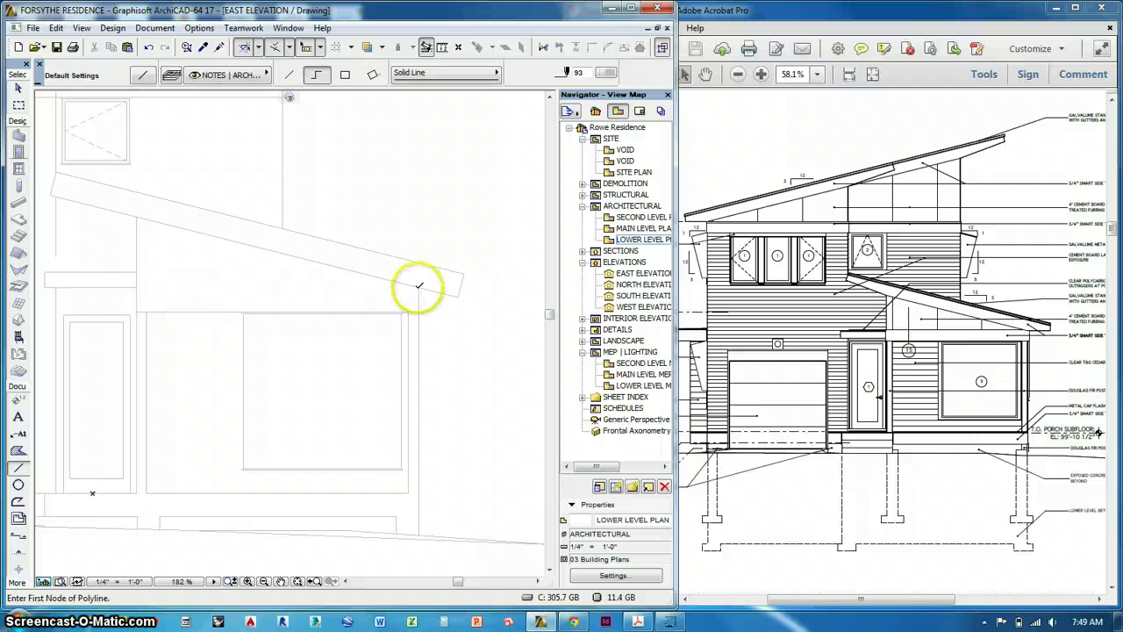
pyautogui.click(420, 286)
pyautogui.doubleClick(137, 286)
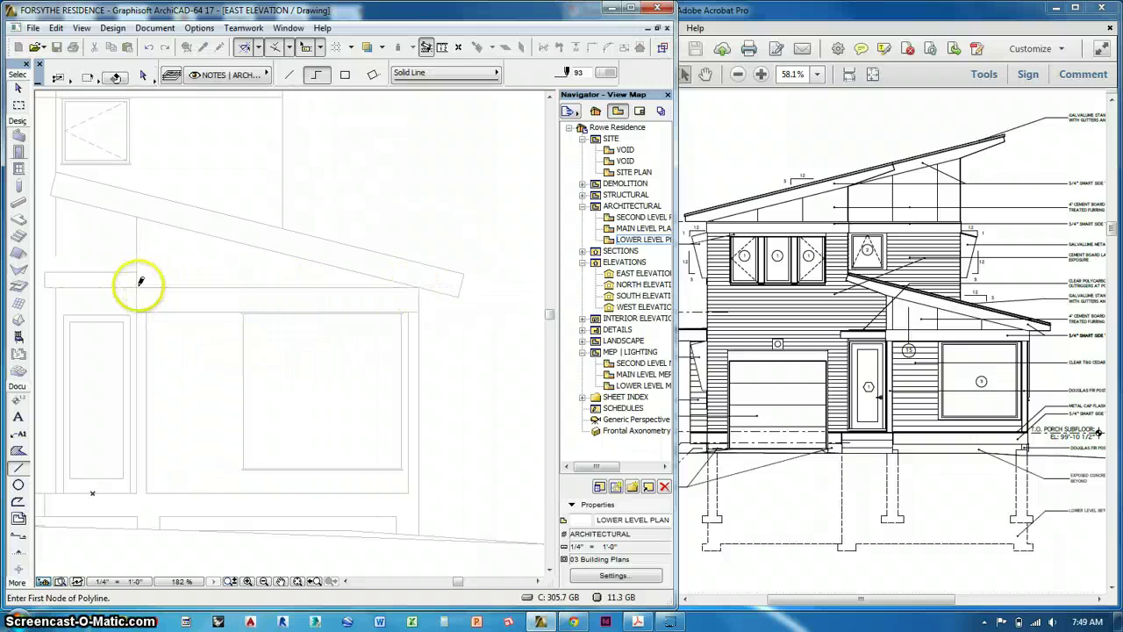
# Step: Delete the short vertical line and its duplicate between the lower roof's eave end and the entry canopy
pyautogui.scroll(-3, 477, 345)
pyautogui.moveTo(346, 345); pyautogui.dragTo(469, 329, button='middle')
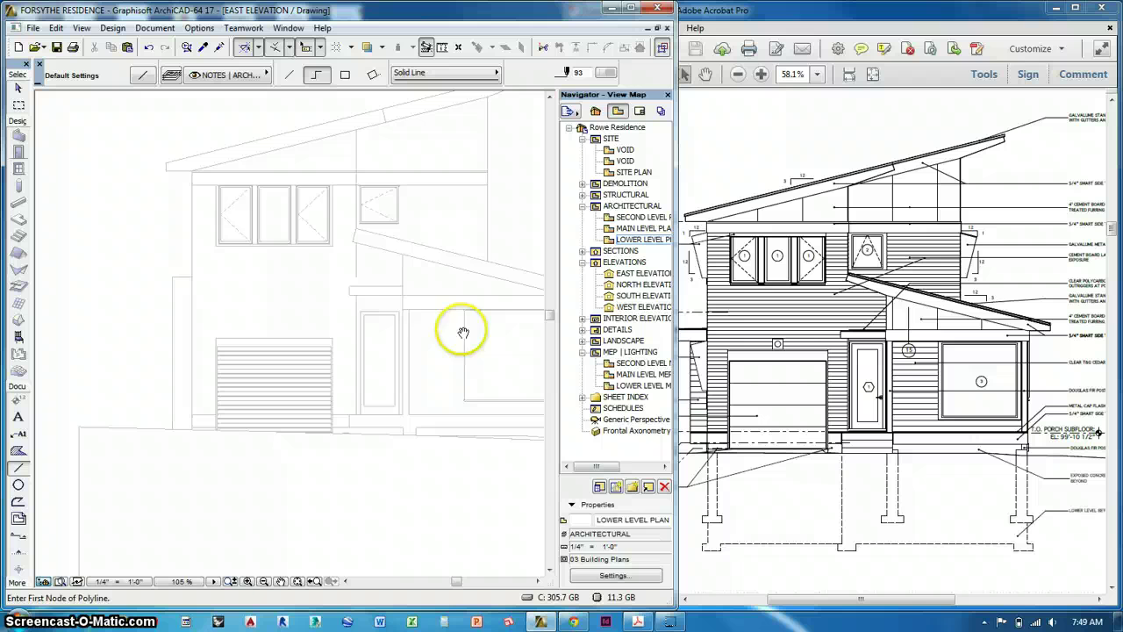
pyautogui.click(356, 242)
pyautogui.doubleClick(356, 277)
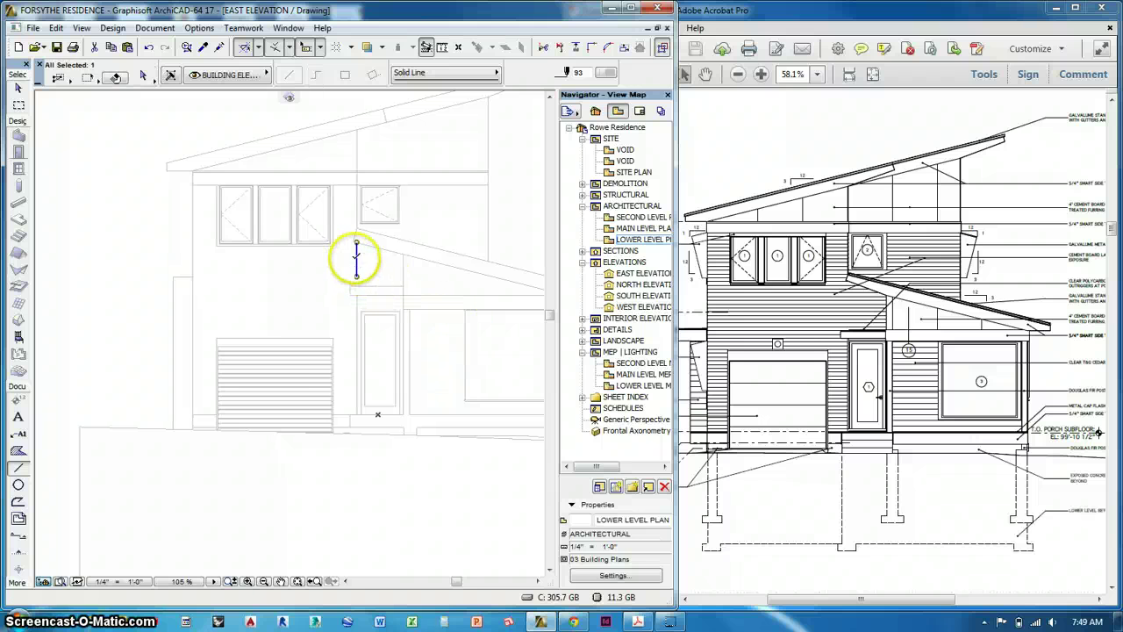
pyautogui.press('Escape')
pyautogui.scroll(2, 376, 248)
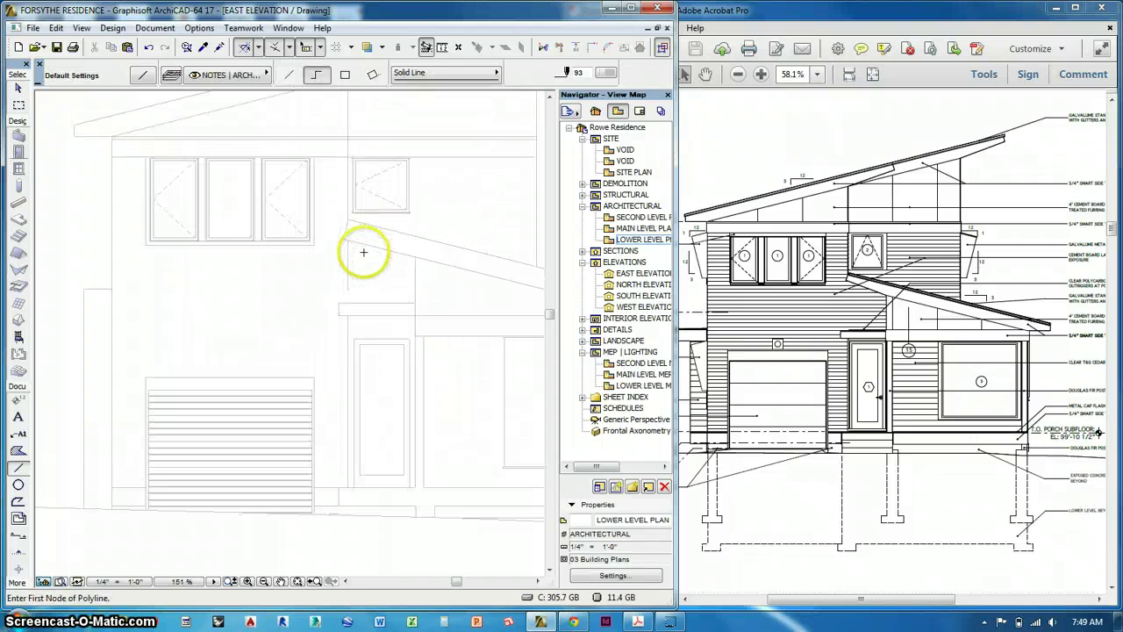
pyautogui.keyDown('shift'); pyautogui.click(363, 266); pyautogui.keyUp('shift')
pyautogui.click(331, 290)
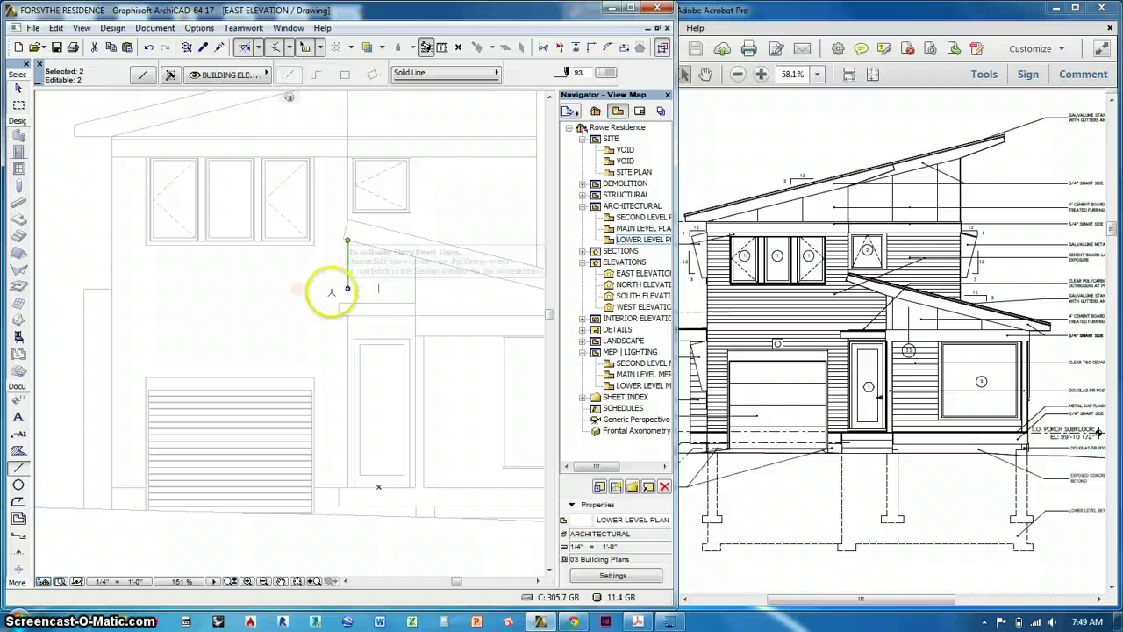
pyautogui.press('Delete')
# Step: Draw a sloped soffit line about 4' long from the wall edge above the door to the lower roof's high end, trimming the old lines below it
pyautogui.scroll(2, 352, 242)
pyautogui.scroll(3, 351, 236)
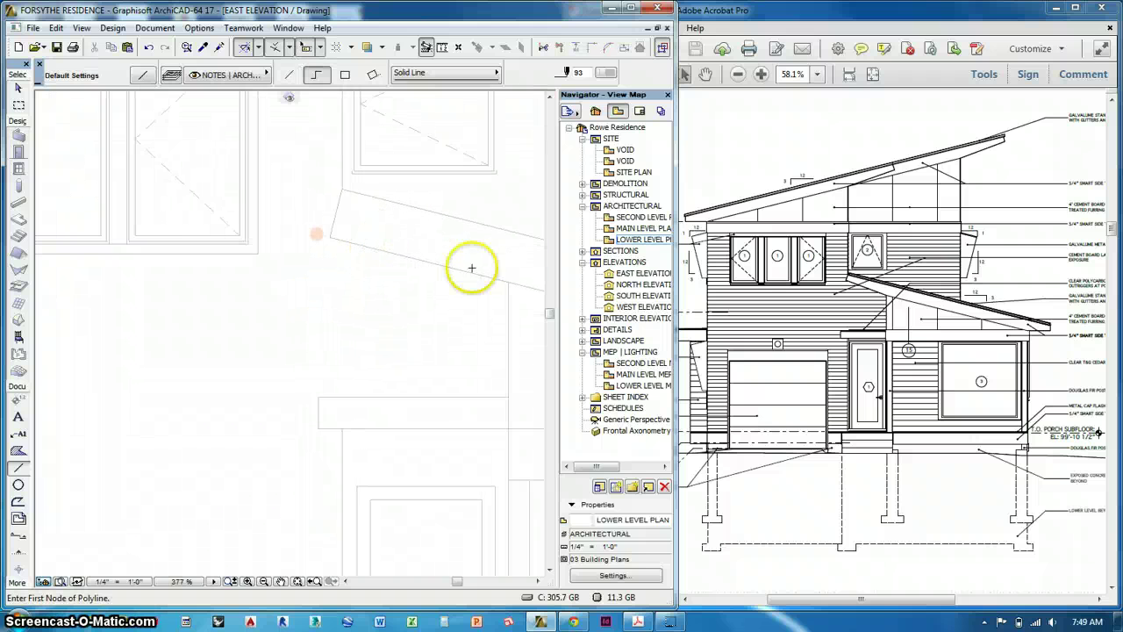
pyautogui.click(507, 281)
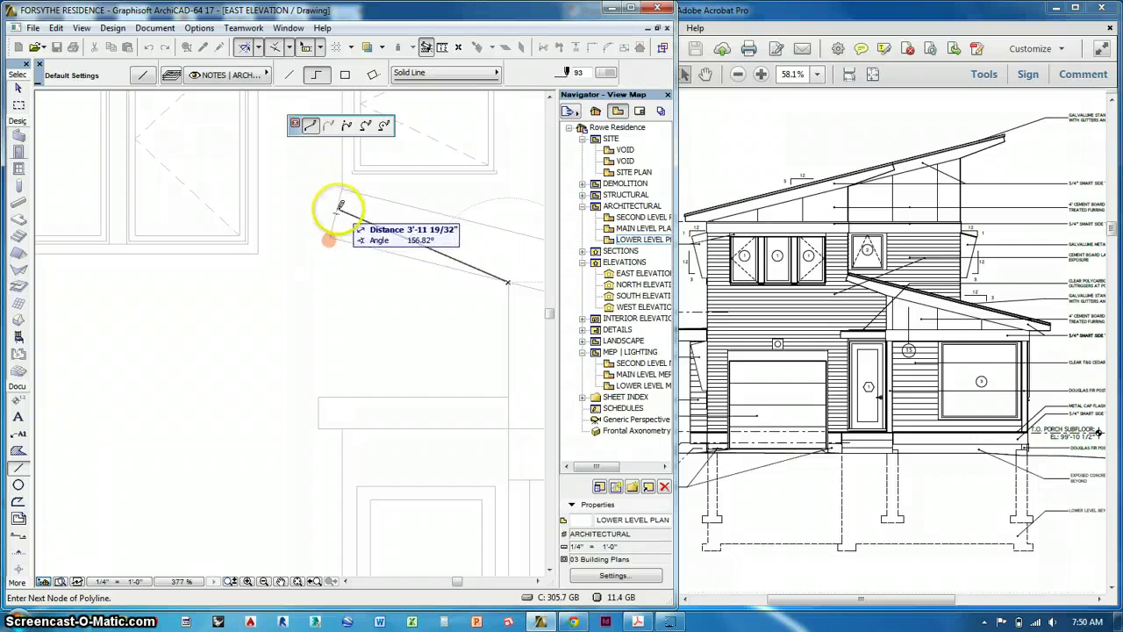
pyautogui.click(338, 204)
pyautogui.click(338, 205)
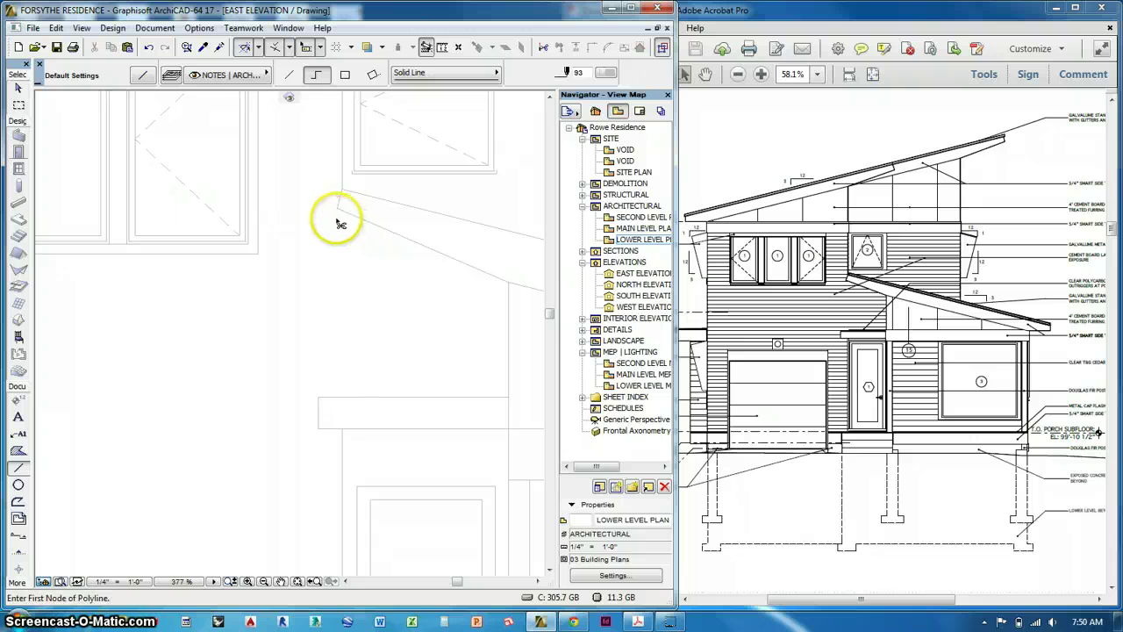
pyautogui.scroll(-6, 296, 228)
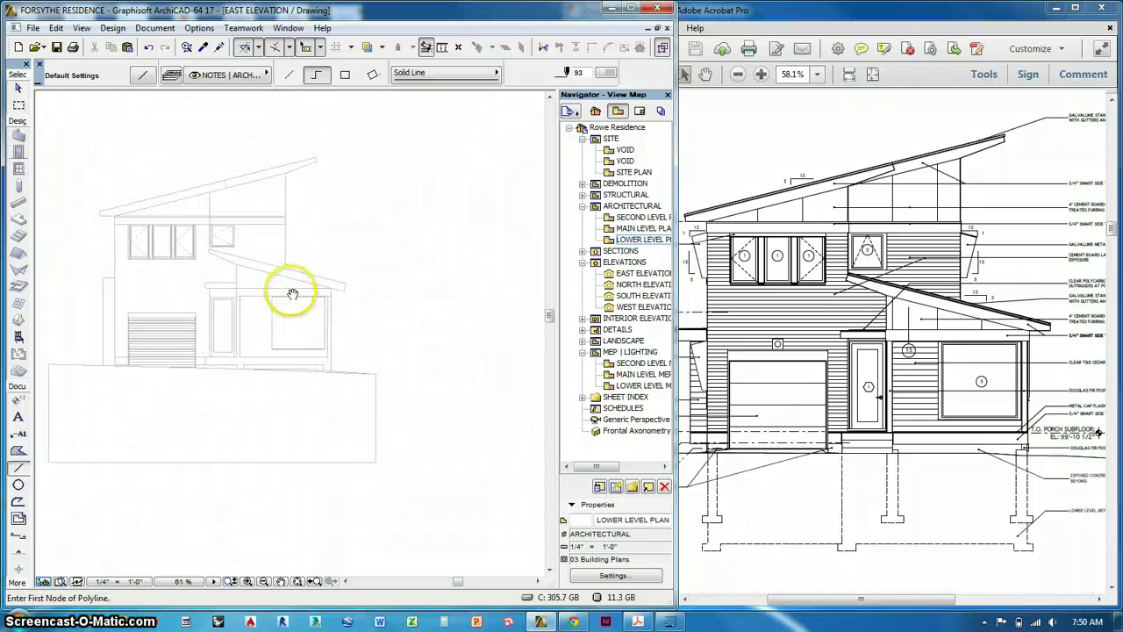
# Step: Draw a 2' level soffit line from the outer wall corner and a vertical end up to the lower roof's tip, trimming the old eave lines
pyautogui.scroll(6, 311, 282)
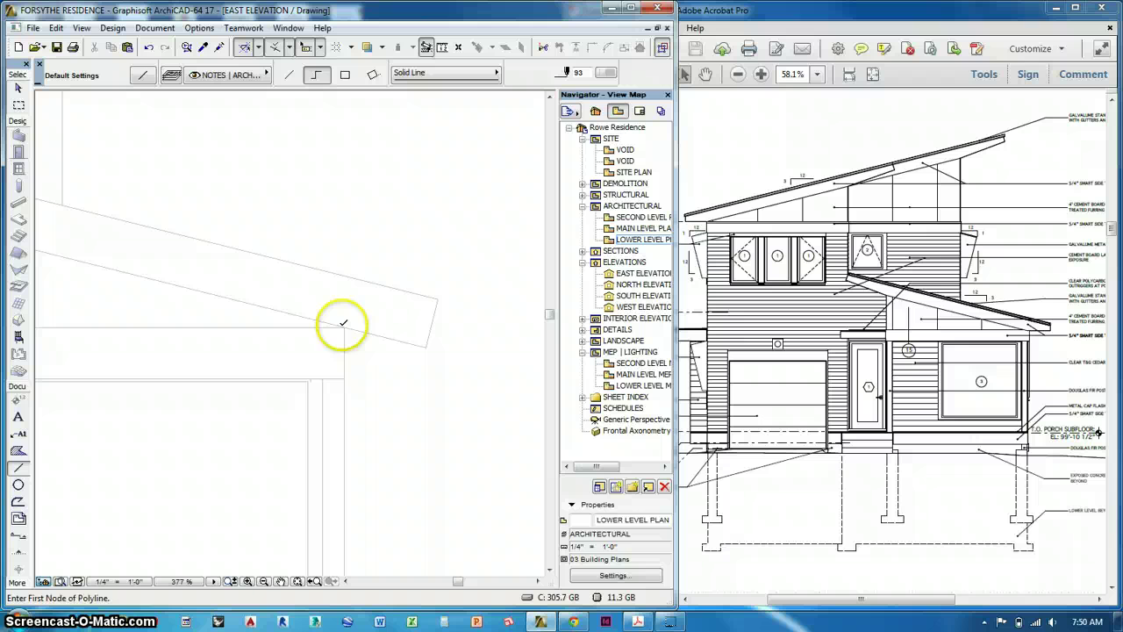
pyautogui.click(343, 323)
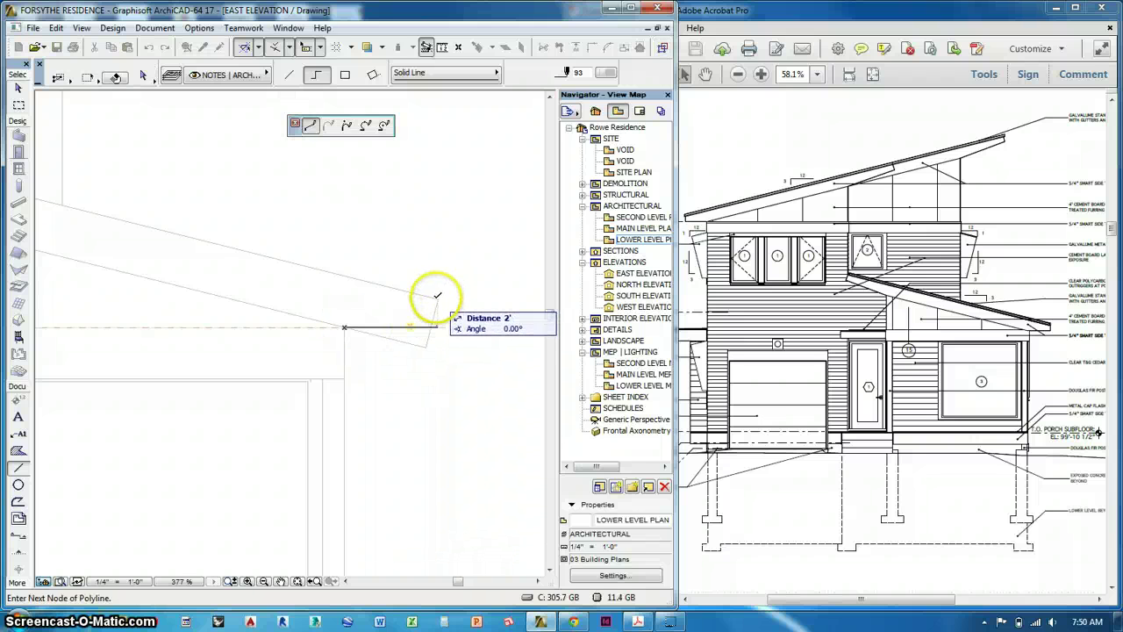
pyautogui.click(437, 295)
pyautogui.click(441, 295)
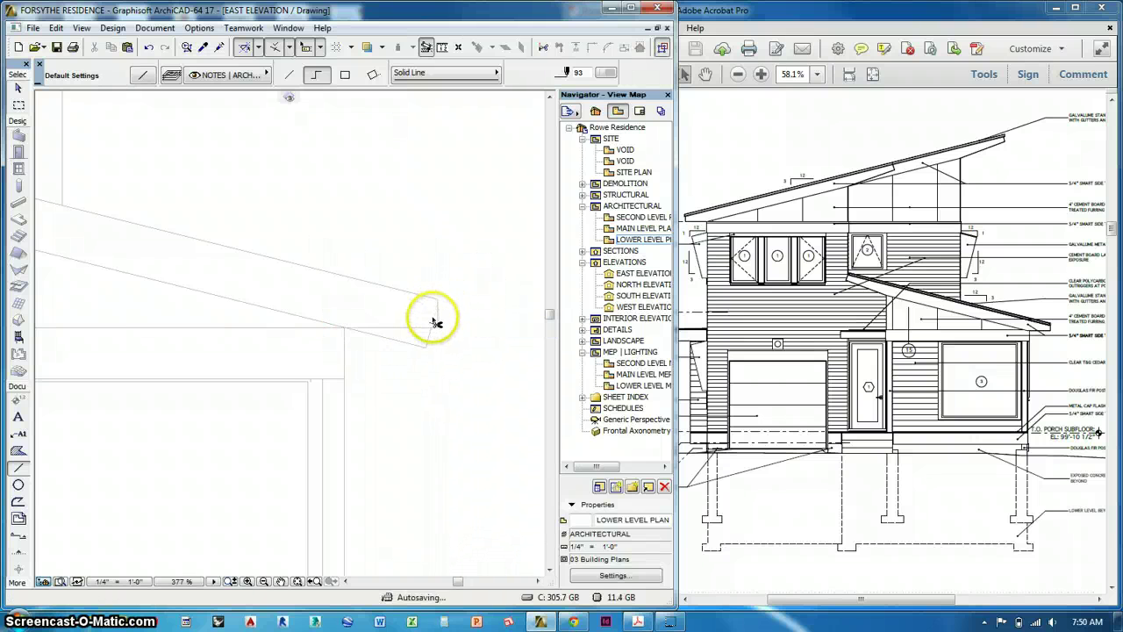
pyautogui.keyDown('ctrl'); pyautogui.click(416, 343); pyautogui.keyUp('ctrl')
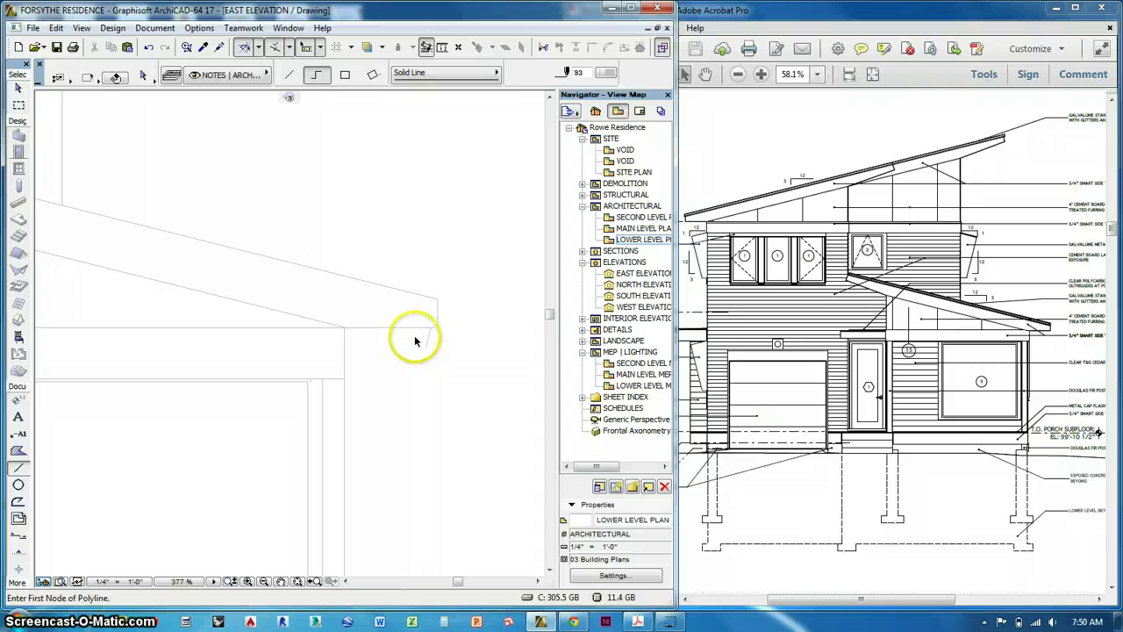
pyautogui.press('Escape')
pyautogui.scroll(-8, 443, 362)
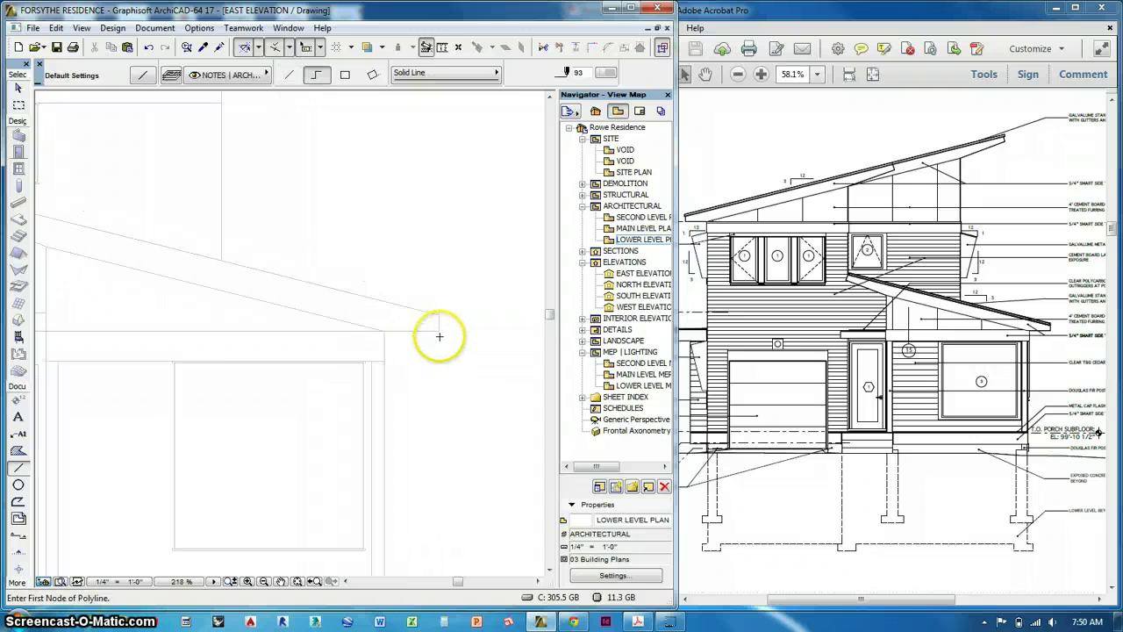
# Step: Draw a sloped soffit line from the top of the inner wall edge to the break line in the upper roof, trimming the break line below it
pyautogui.scroll(8, 301, 183)
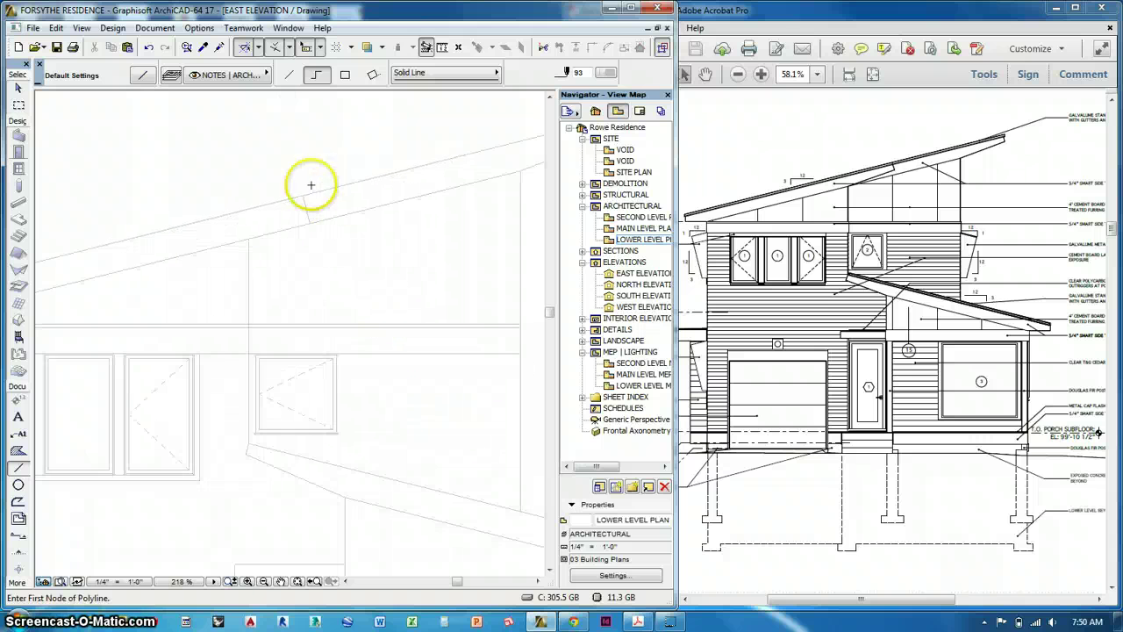
pyautogui.click(197, 278)
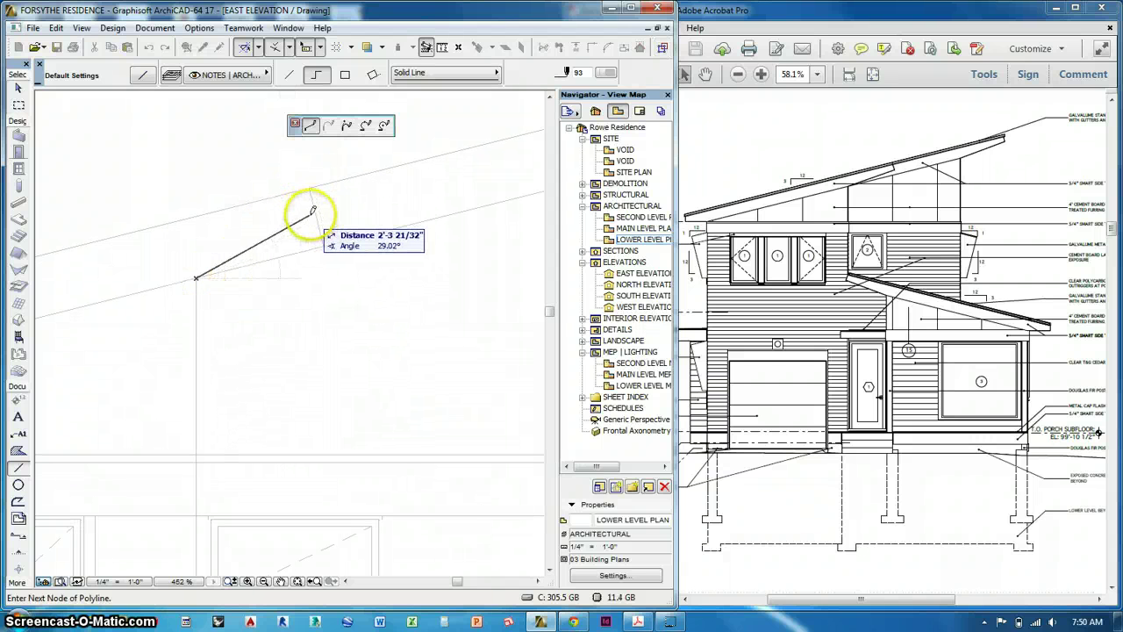
pyautogui.doubleClick(317, 206)
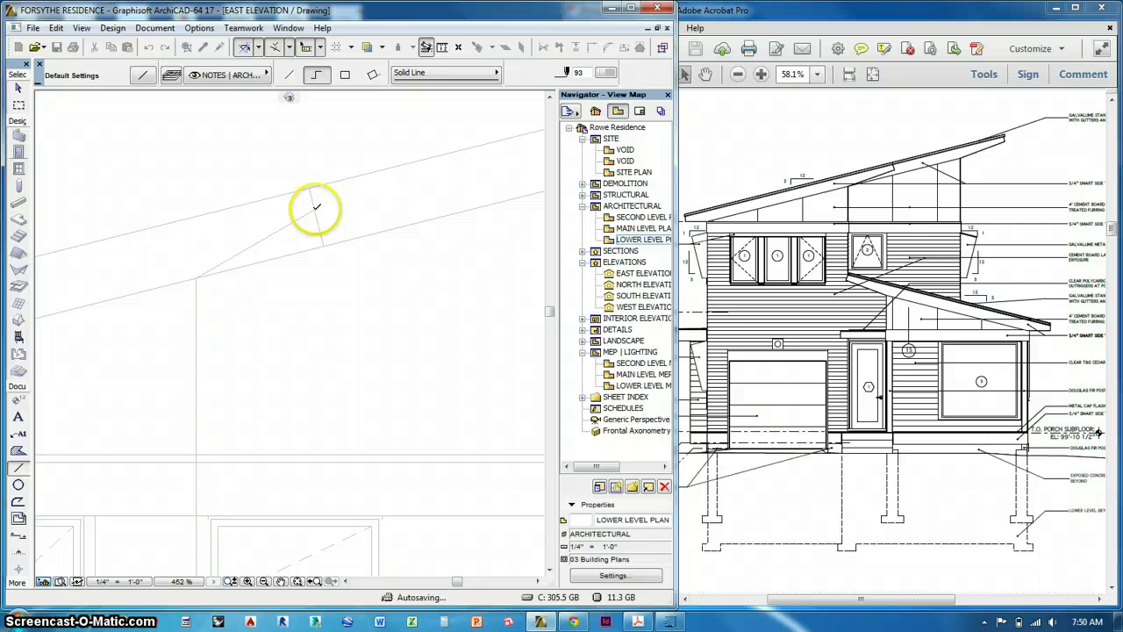
pyautogui.scroll(-8, 316, 232)
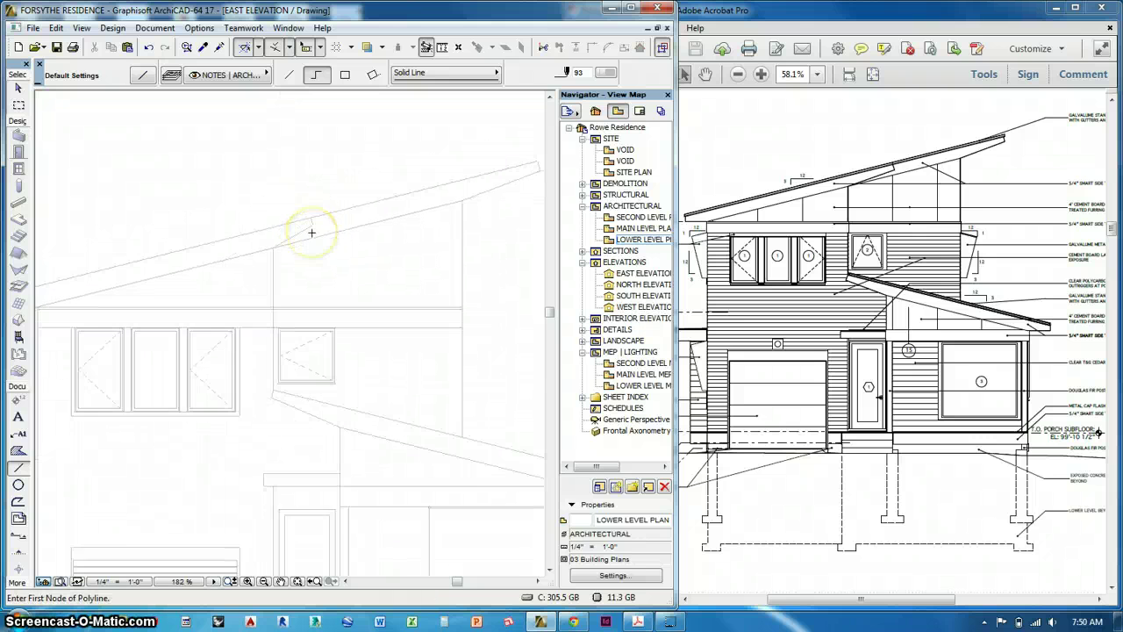
# Step: Delete the sloped soffit line and the short break line across the middle of the upper roof
pyautogui.scroll(8, 303, 231)
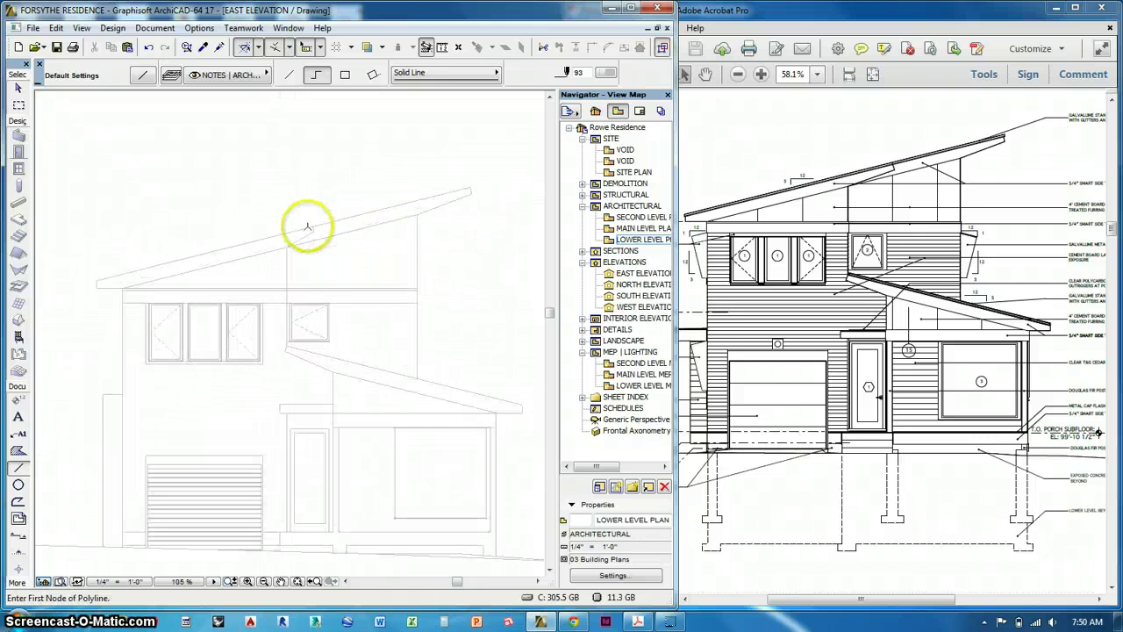
pyautogui.scroll(2, 312, 232)
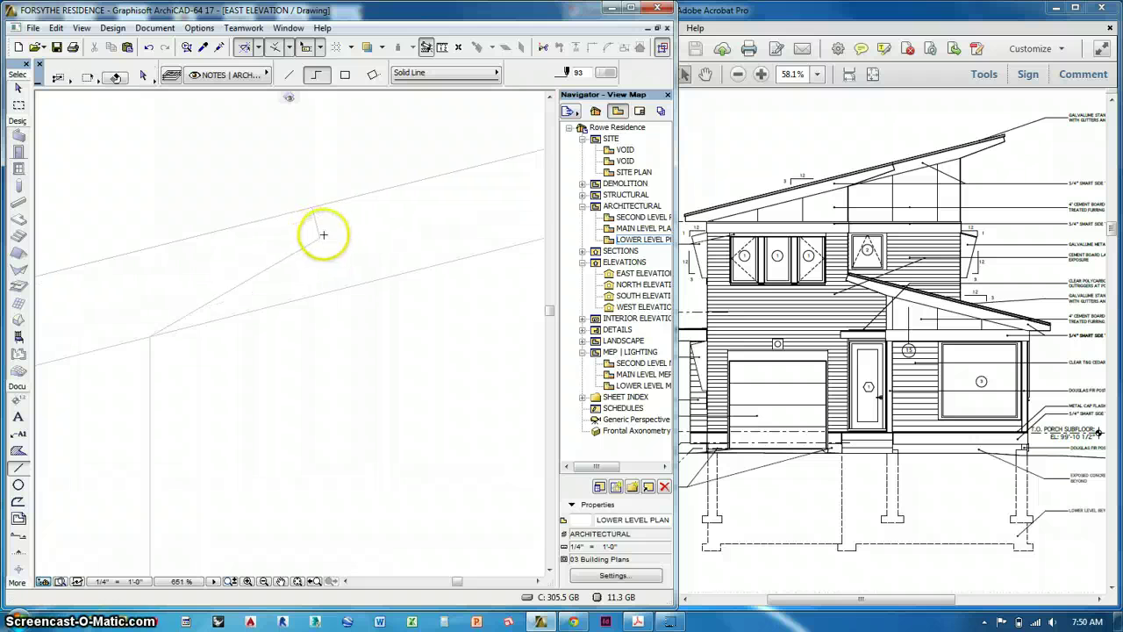
pyautogui.keyDown('shift'); pyautogui.moveTo(323, 235); pyautogui.dragTo(293, 263); pyautogui.keyUp('shift')
pyautogui.press('Escape')
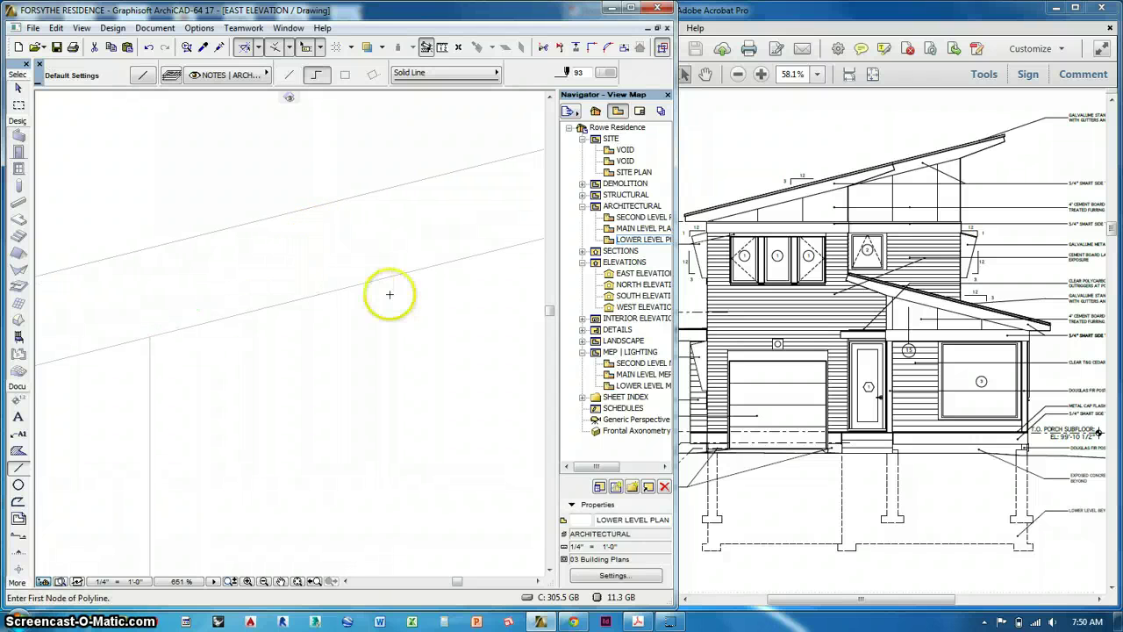
# Step: Copy the two lines forming the upper roof's high eave end to the top of the inner wall edge
pyautogui.scroll(-6, 307, 295)
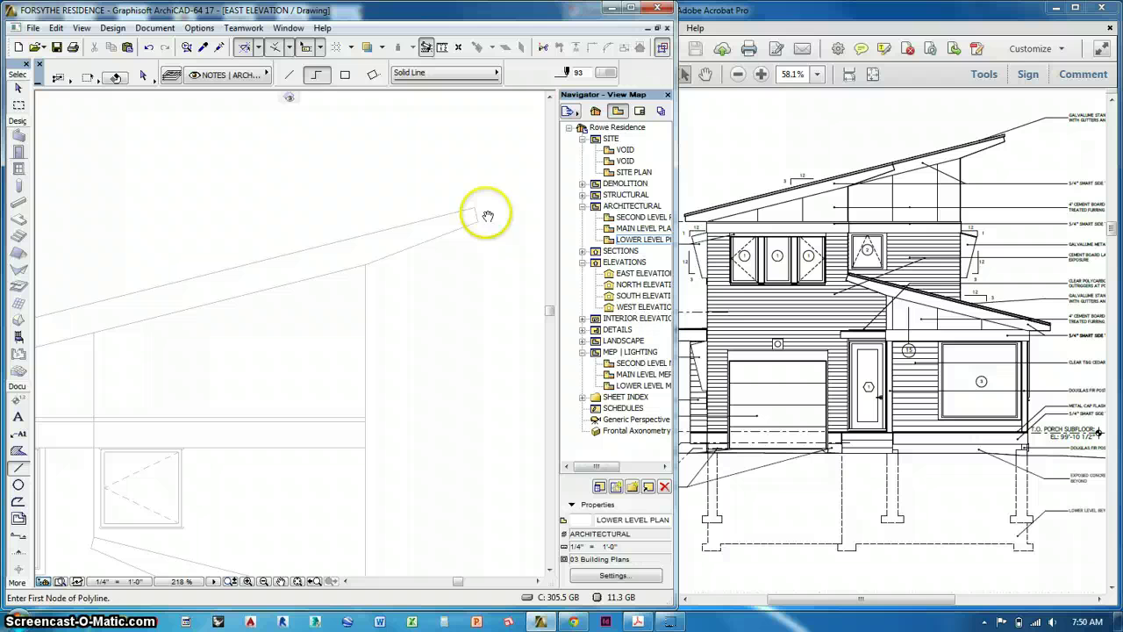
pyautogui.keyDown('shift'); pyautogui.moveTo(486, 214); pyautogui.dragTo(467, 242); pyautogui.keyUp('shift')
pyautogui.hotkey('ctrl', 'd')
pyautogui.click(365, 264)
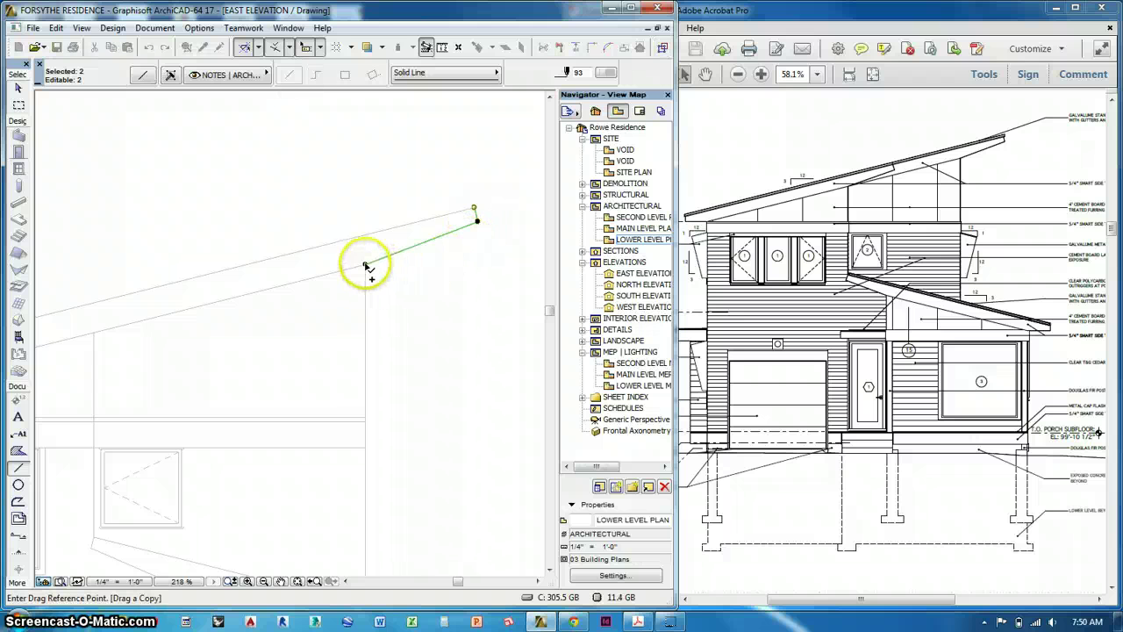
pyautogui.click(92, 333)
pyautogui.press('Escape')
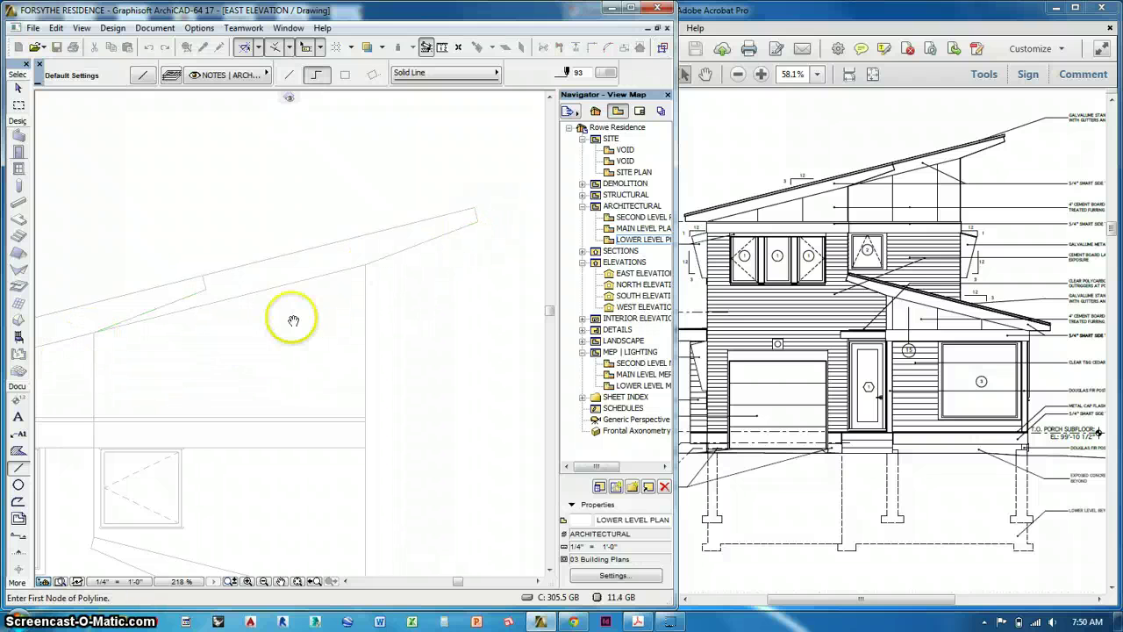
# Step: Set up the Fill tool with the Plank Floor pattern and pattern pen 93
pyautogui.scroll(-8, 384, 258)
pyautogui.moveTo(390, 341); pyautogui.dragTo(406, 341, button='middle')
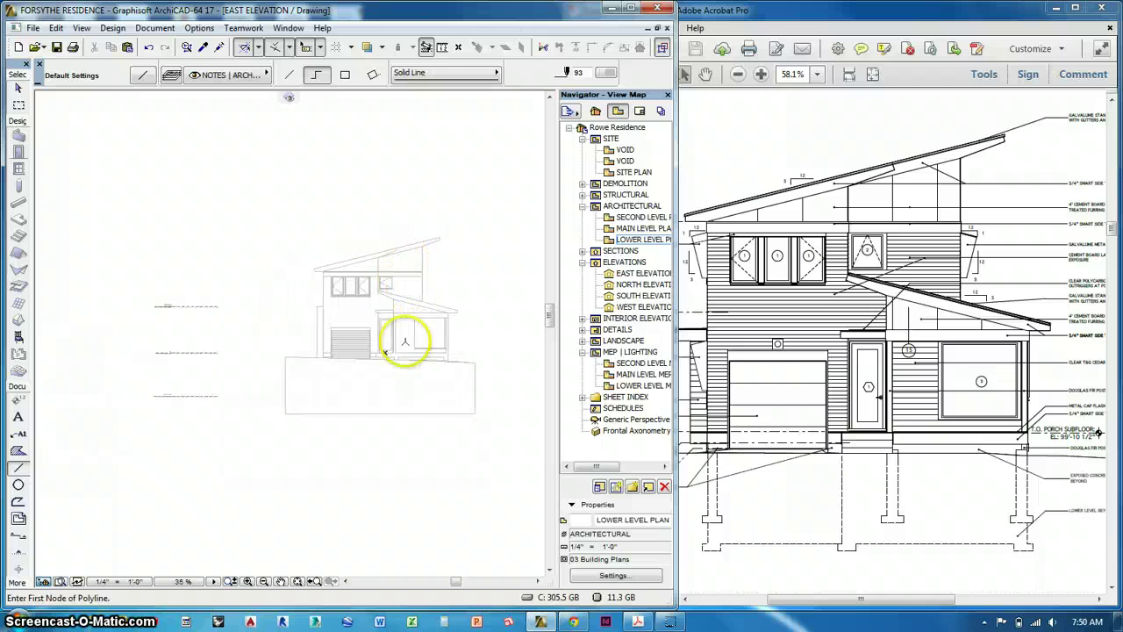
pyautogui.scroll(1, 383, 350)
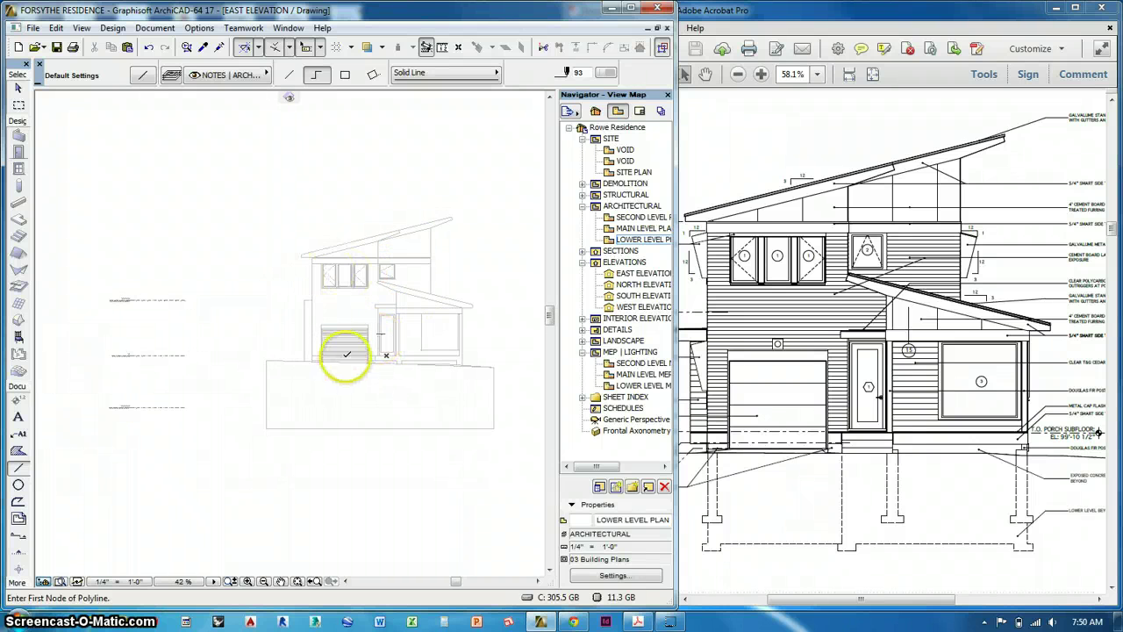
pyautogui.click(18, 450)
pyautogui.click(430, 76)
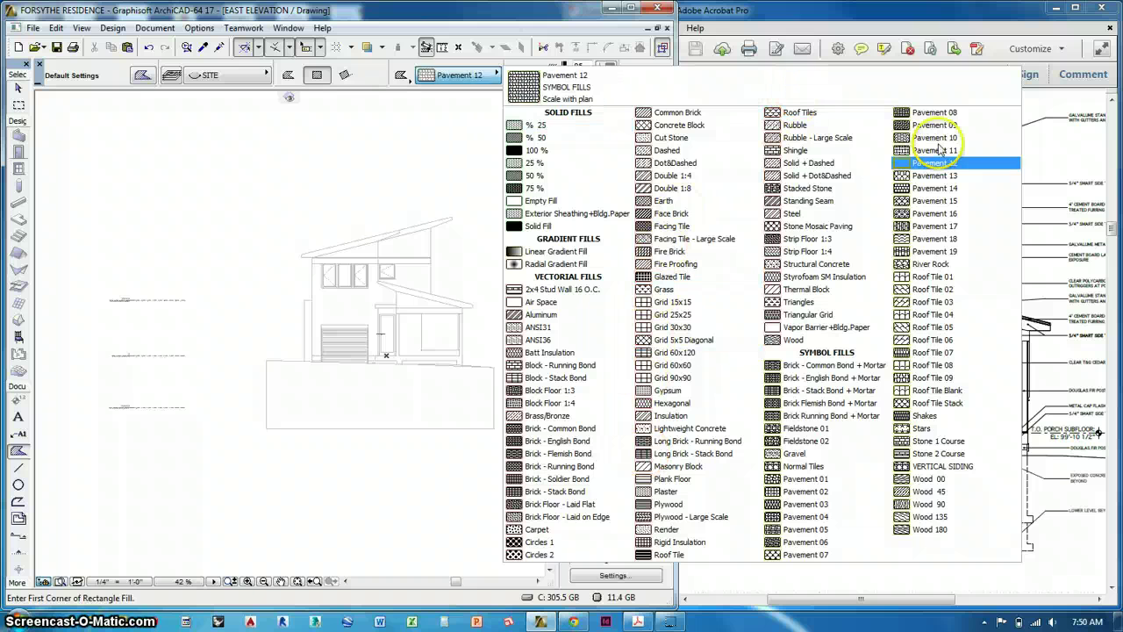
pyautogui.click(669, 480)
pyautogui.click(611, 68)
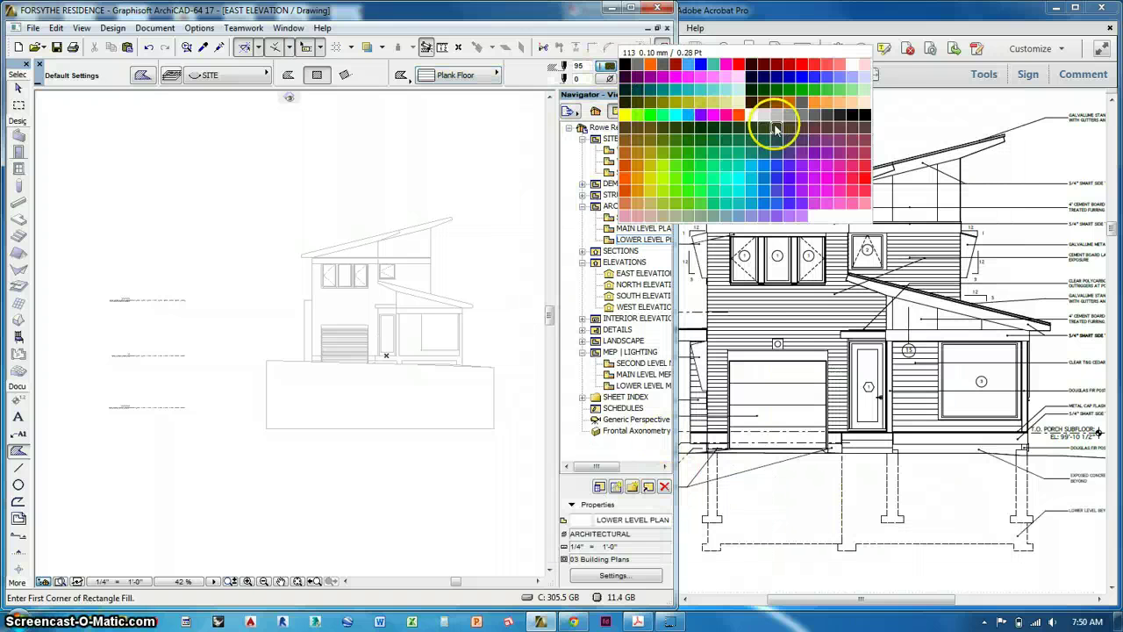
pyautogui.click(773, 113)
# Step: Assign the Fill tool's default settings to the visible ArchiCAD Layer instead of the hidden SITE layer
pyautogui.moveTo(414, 273); pyautogui.dragTo(490, 254, button='middle')
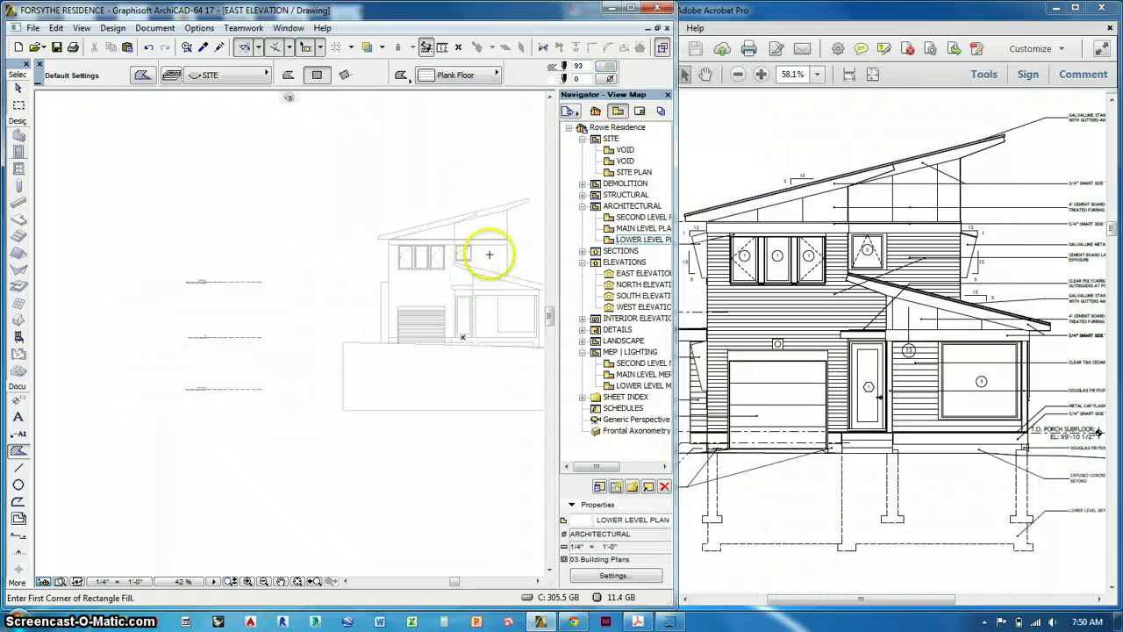
pyautogui.scroll(5, 447, 275)
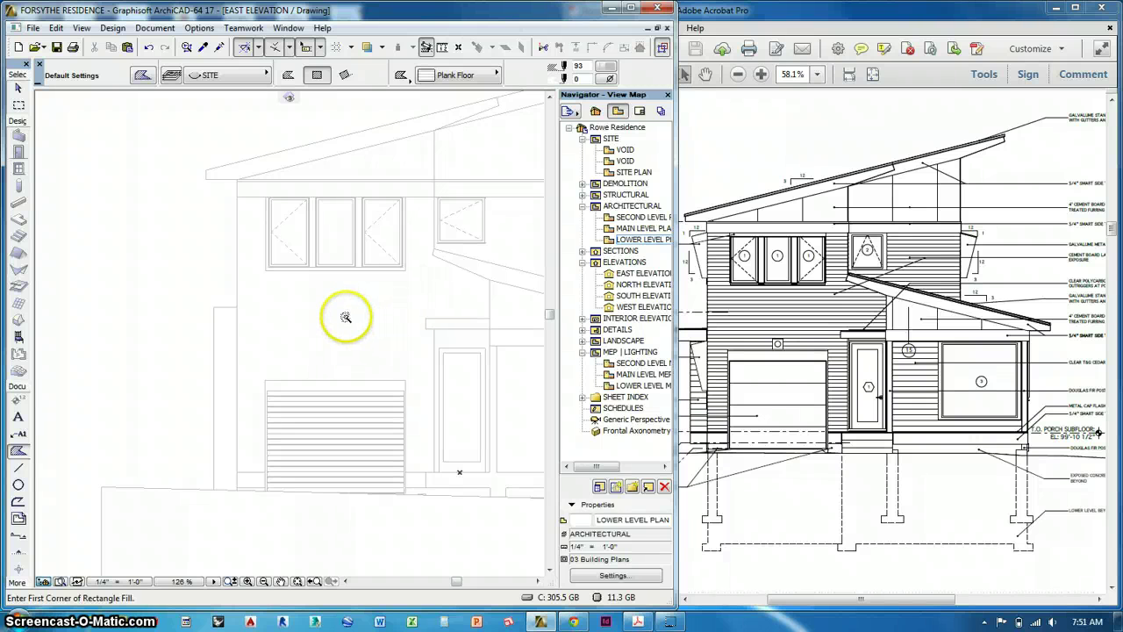
pyautogui.click(345, 316)
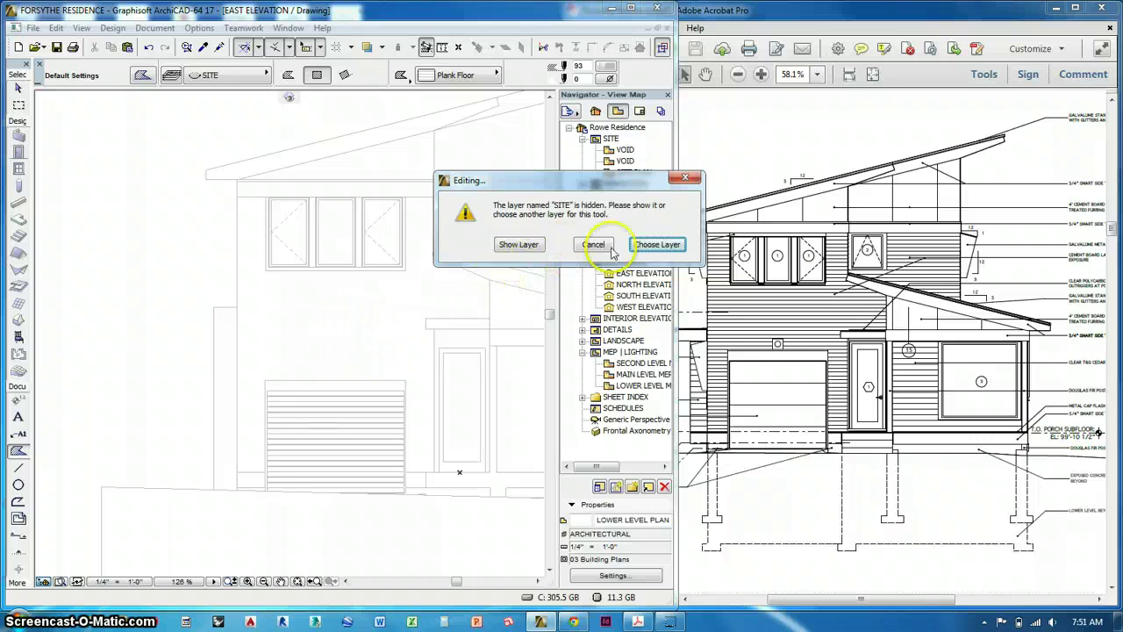
pyautogui.click(657, 244)
pyautogui.click(507, 548)
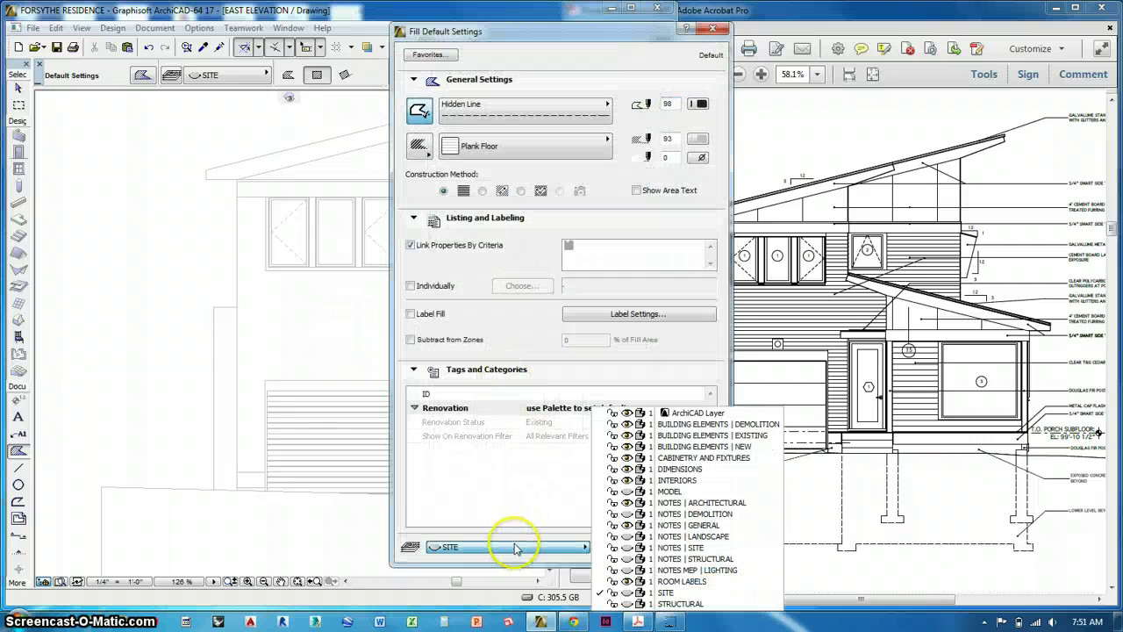
pyautogui.click(574, 425)
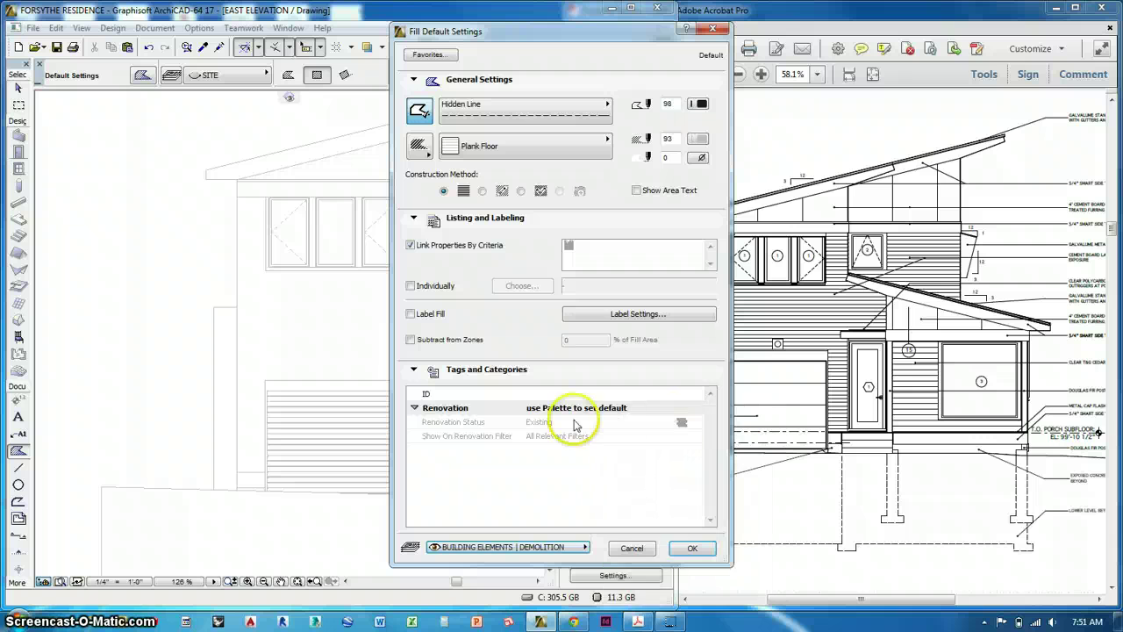
pyautogui.click(505, 547)
pyautogui.click(675, 373)
pyautogui.click(690, 547)
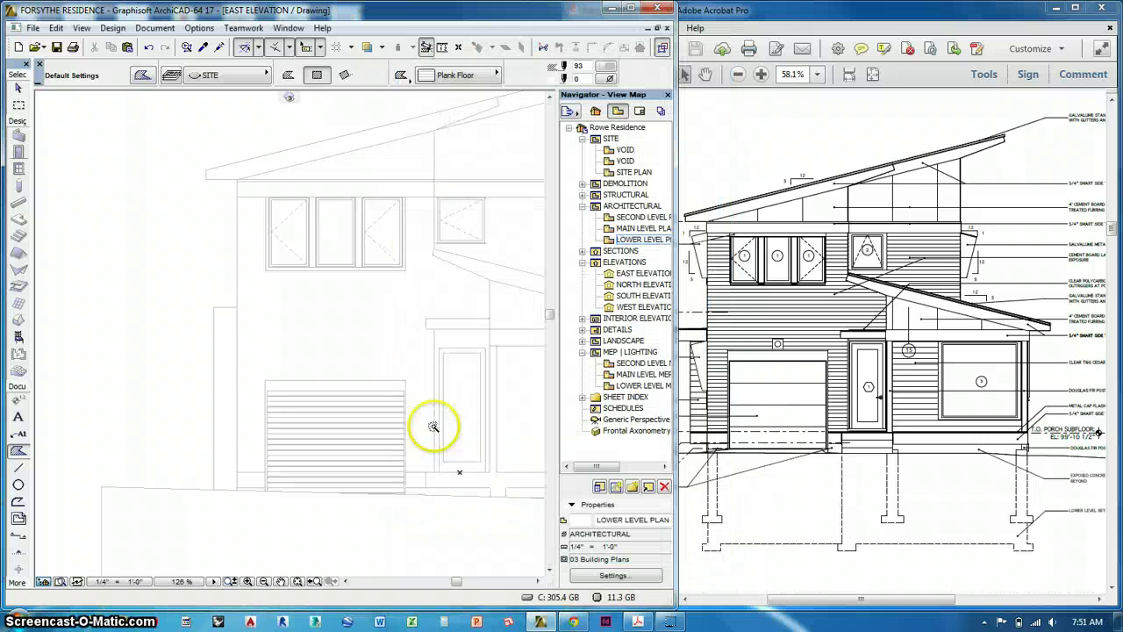
# Step: Fill the garage-side wall, the upper wall around the small window and the porch wall with Plank Floor siding
pyautogui.scroll(-4, 325, 328)
pyautogui.scroll(4, 322, 342)
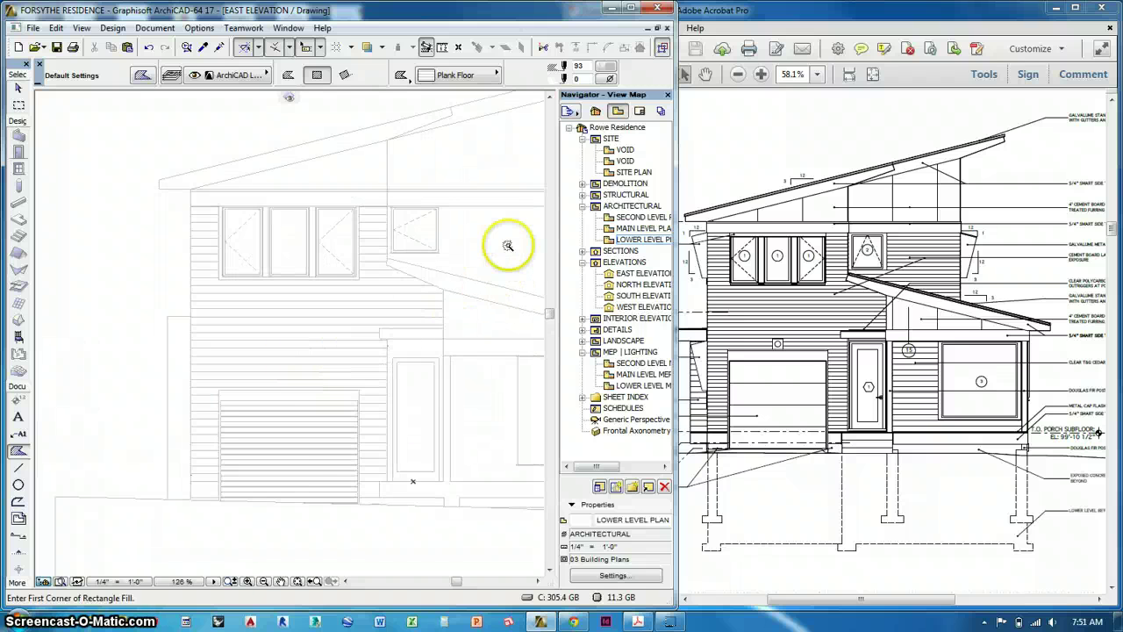
pyautogui.moveTo(469, 263)
pyautogui.mouseDown(button='middle')
pyautogui.moveTo(306, 322)
pyautogui.moveTo(338, 237)
pyautogui.mouseUp(button='middle')
pyautogui.click(373, 364)
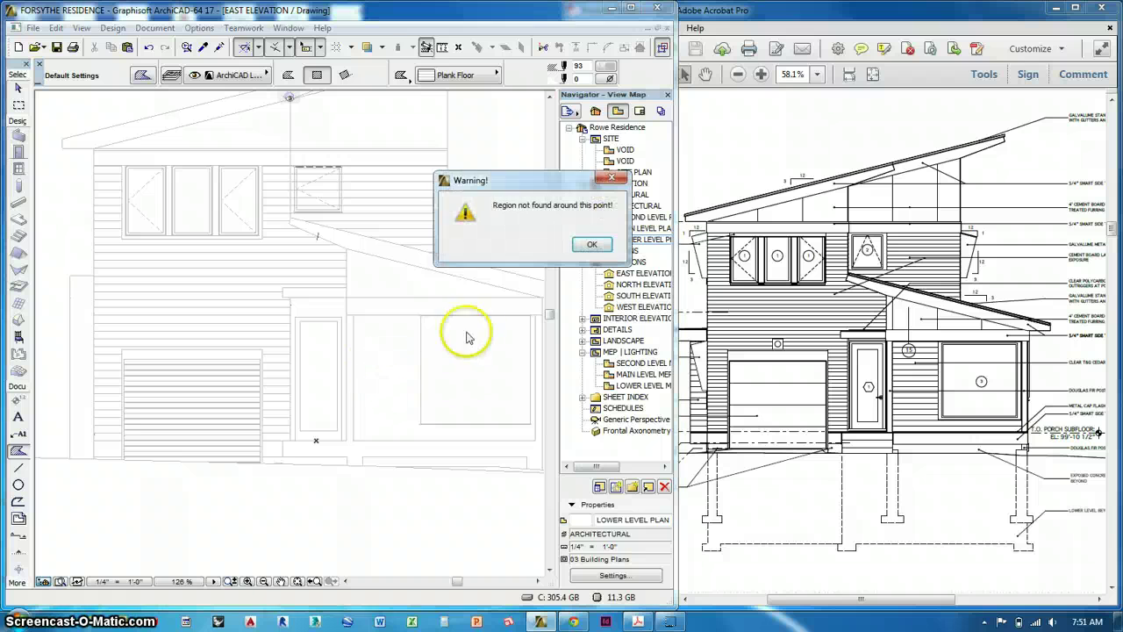
pyautogui.click(583, 244)
pyautogui.scroll(6, 422, 351)
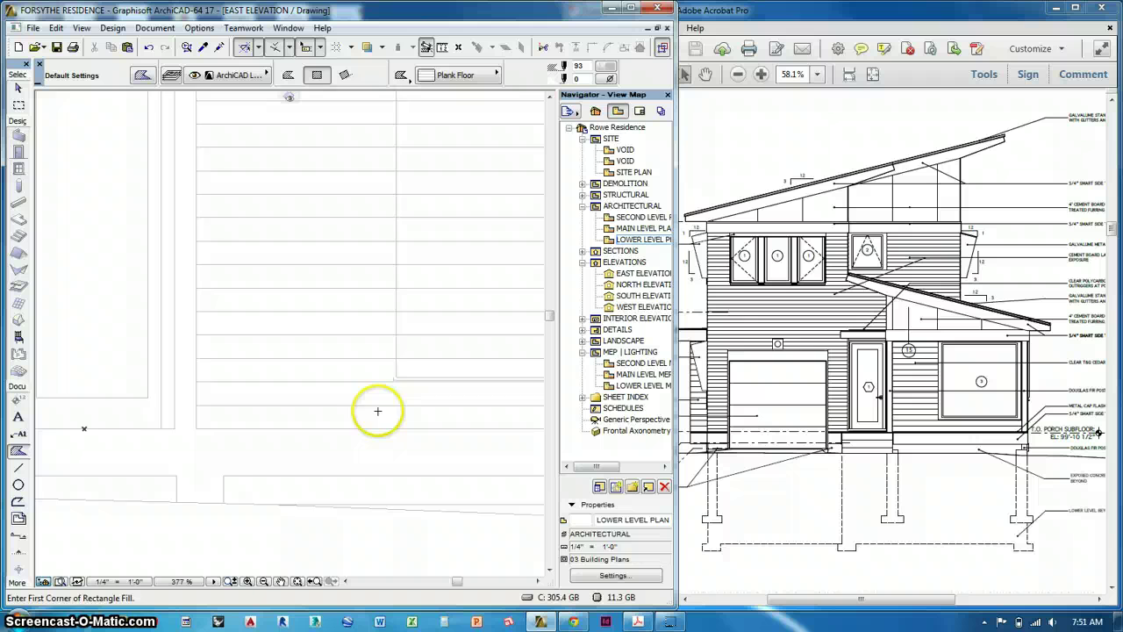
pyautogui.scroll(-6, 371, 409)
pyautogui.moveTo(384, 395); pyautogui.dragTo(408, 390, button='middle')
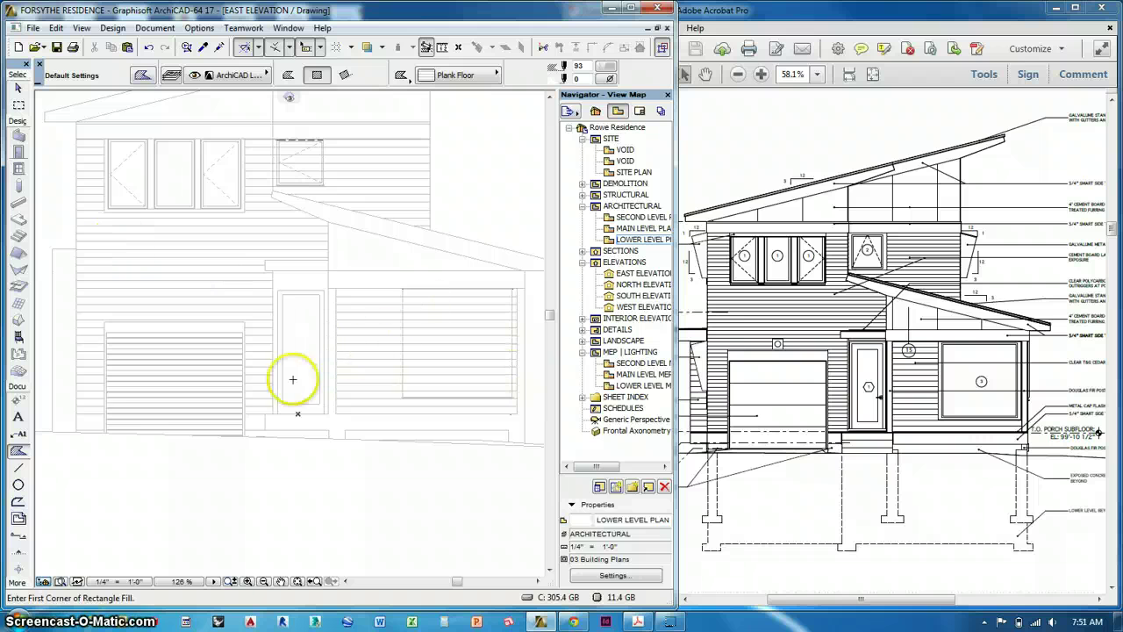
# Step: Cut a 3'-1" by 2'-11 5/8" rectangular hole in the upper wall's siding fill around the small window trim
pyautogui.scroll(1, 293, 220)
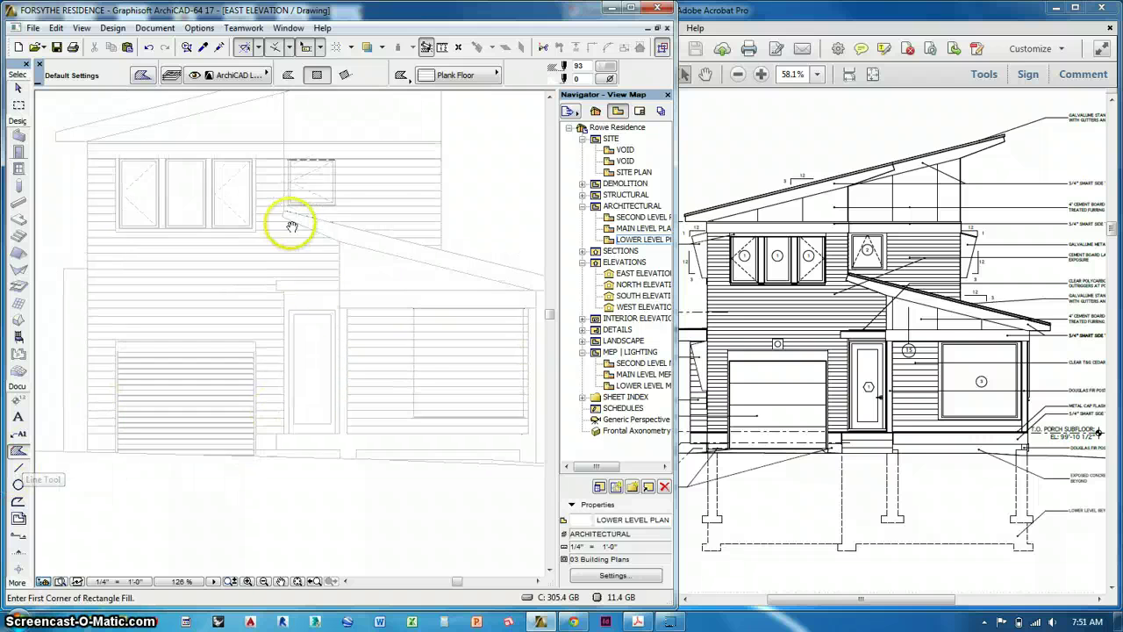
pyautogui.scroll(1, 328, 253)
pyautogui.scroll(1, 363, 238)
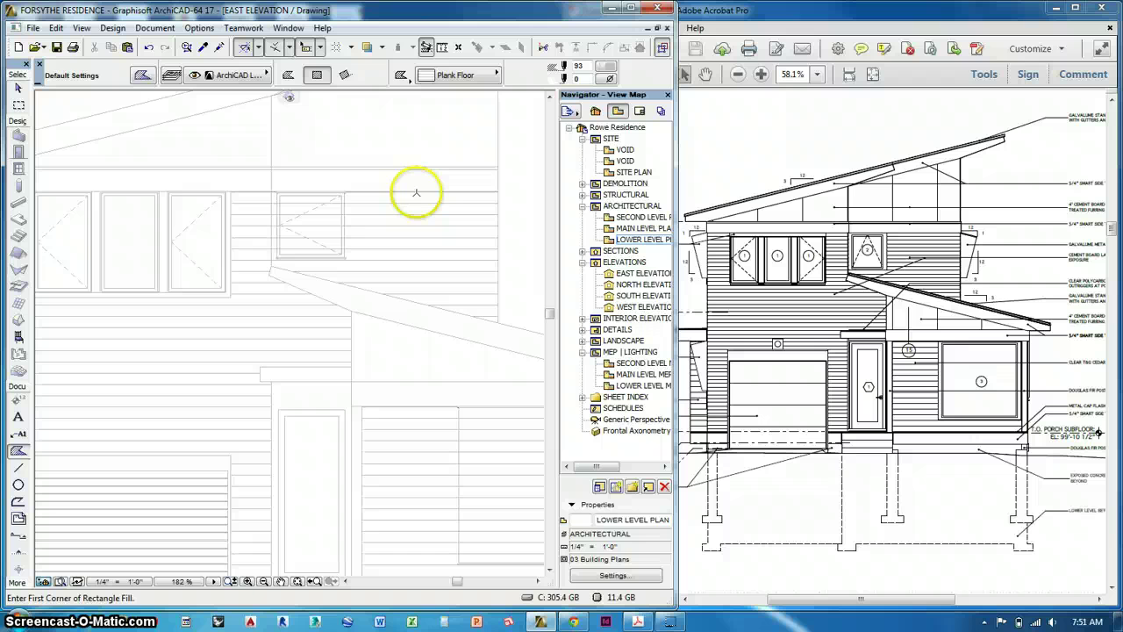
pyautogui.press('shift')
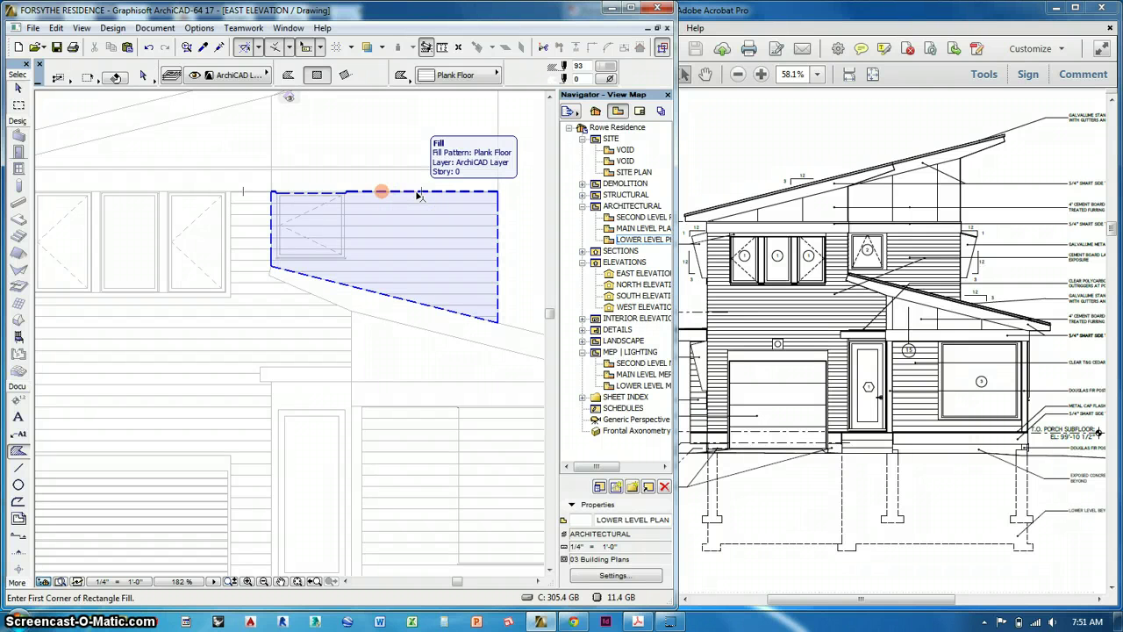
pyautogui.click(389, 283)
pyautogui.scroll(5, 321, 231)
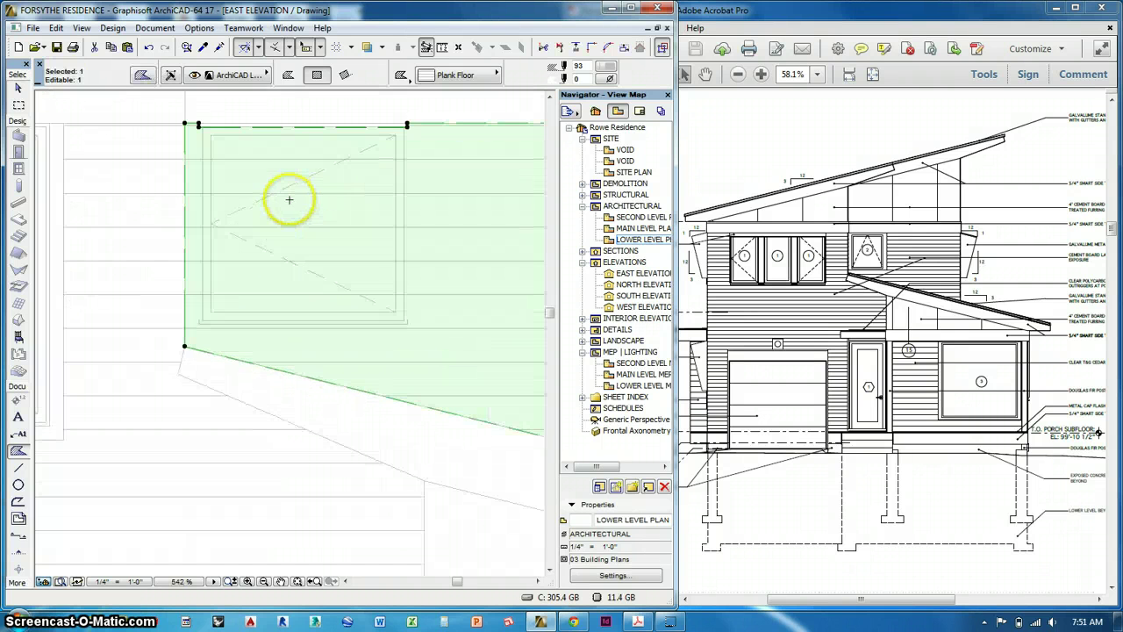
pyautogui.moveTo(288, 199); pyautogui.dragTo(300, 227, button='middle')
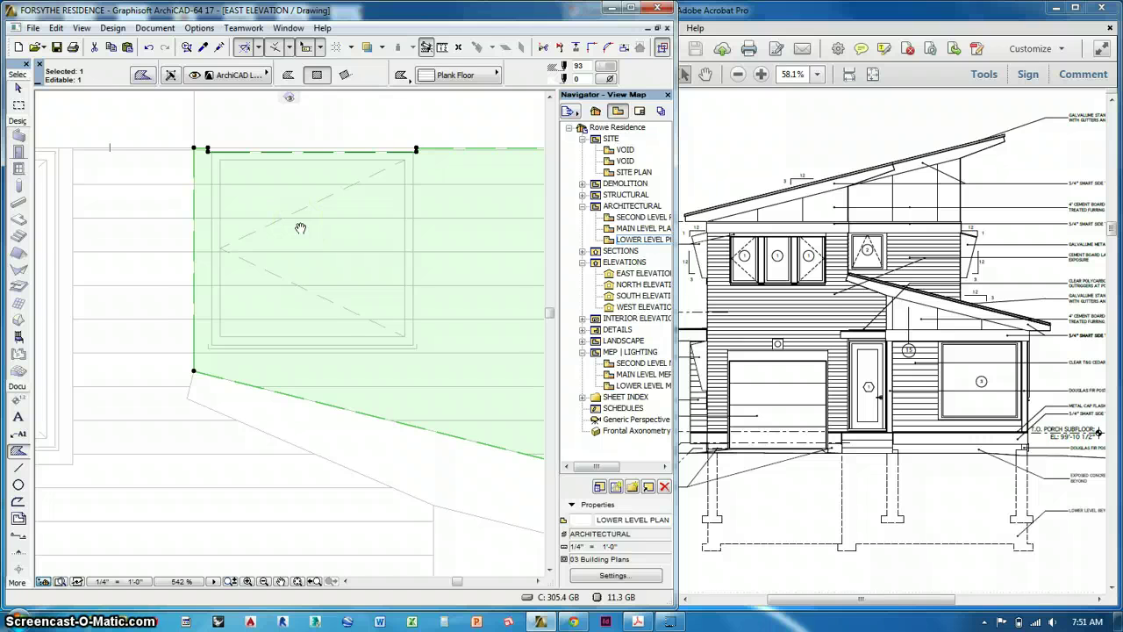
pyautogui.click(416, 348)
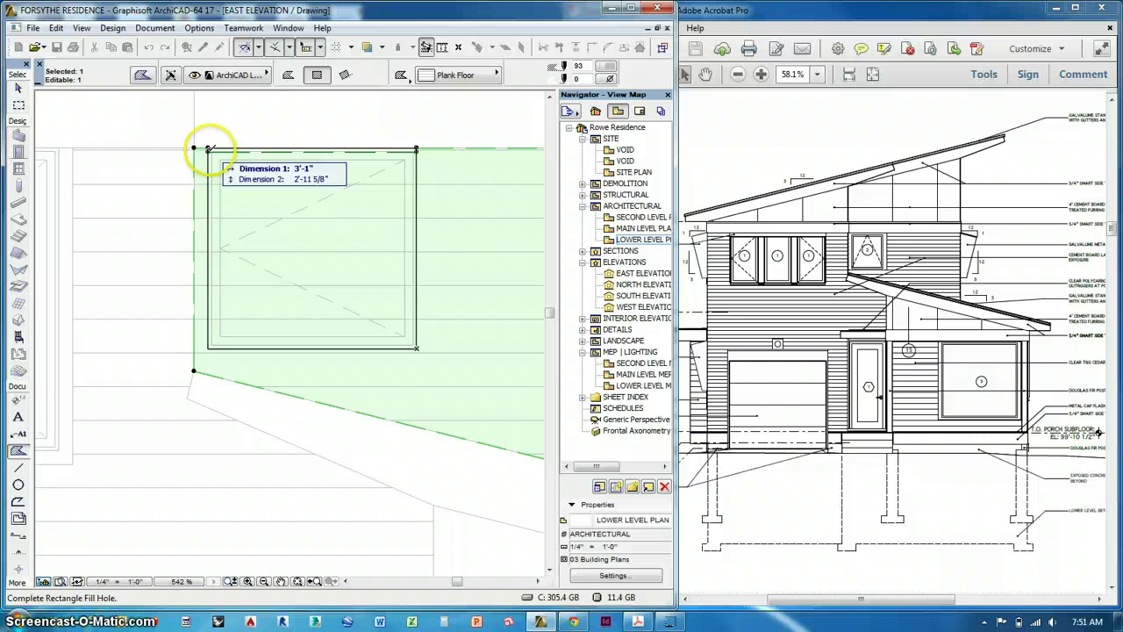
pyautogui.click(208, 147)
pyautogui.scroll(-7, 223, 196)
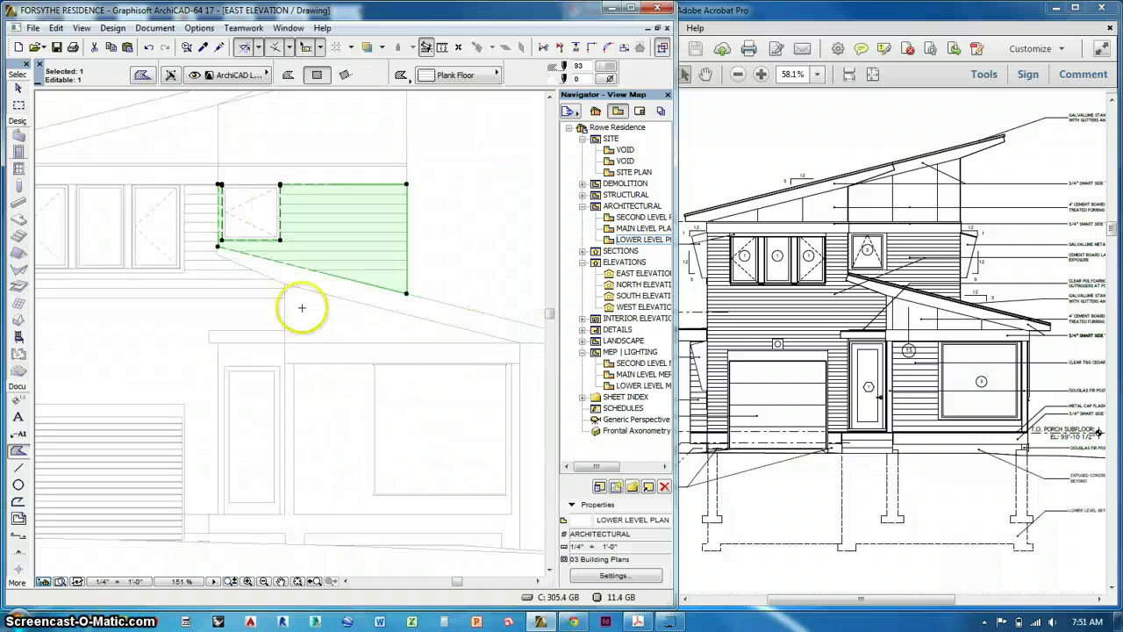
# Step: Cut a 7'-1" by 6'-11 5/8" rectangular hole in the porch wall's siding fill around the large window
pyautogui.scroll(2, 300, 325)
pyautogui.press('Escape')
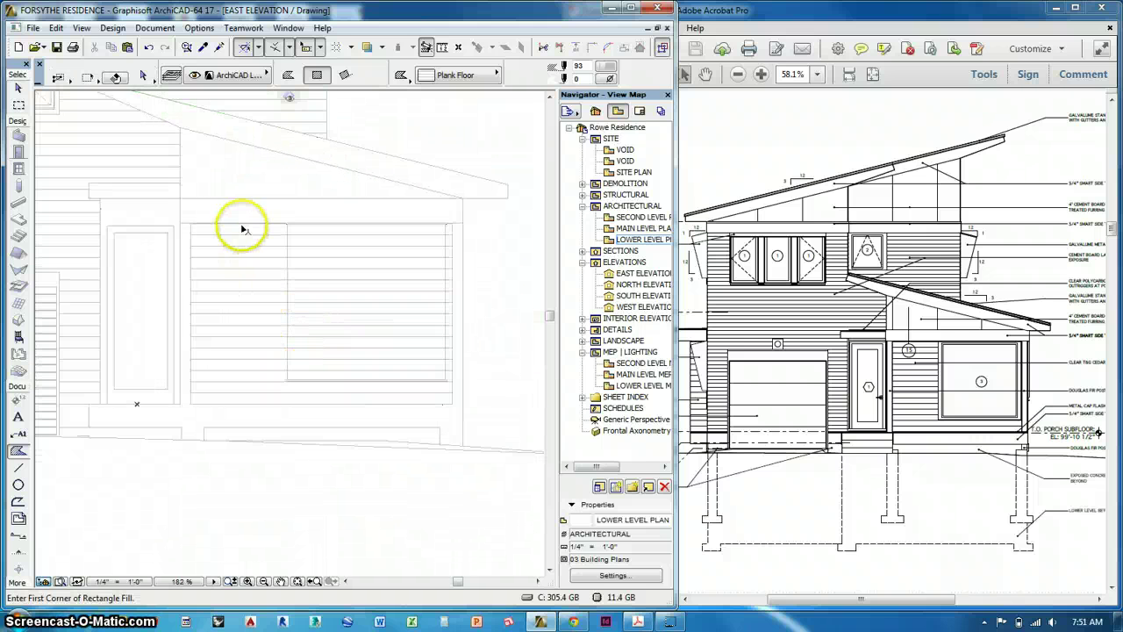
pyautogui.keyDown('shift'); pyautogui.click(241, 226); pyautogui.keyUp('shift')
pyautogui.click(286, 380)
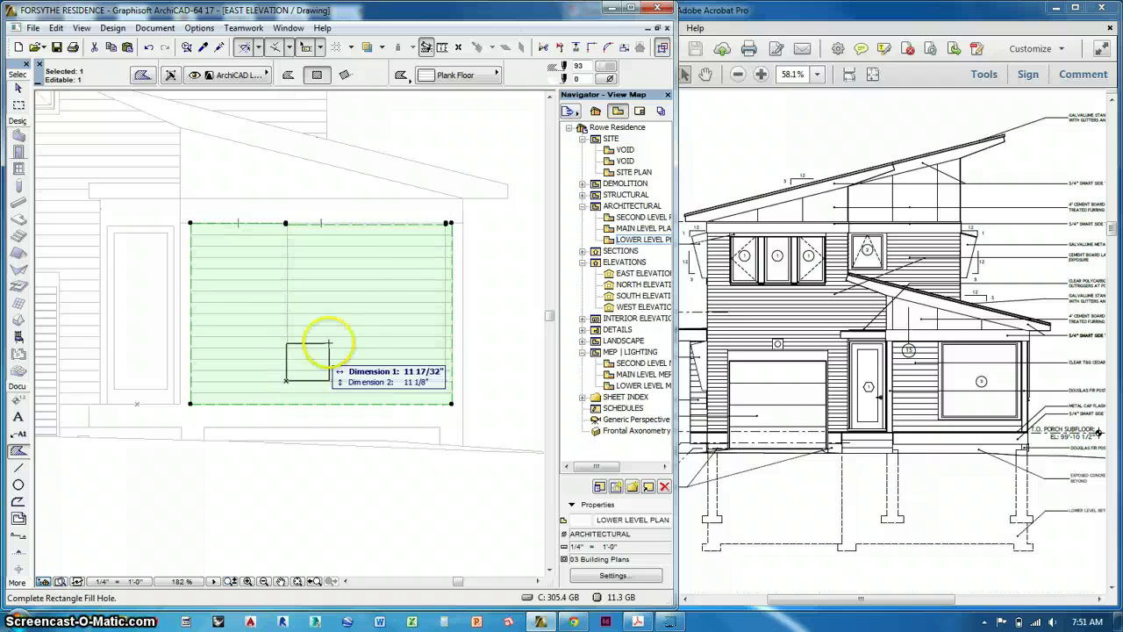
pyautogui.scroll(5, 434, 243)
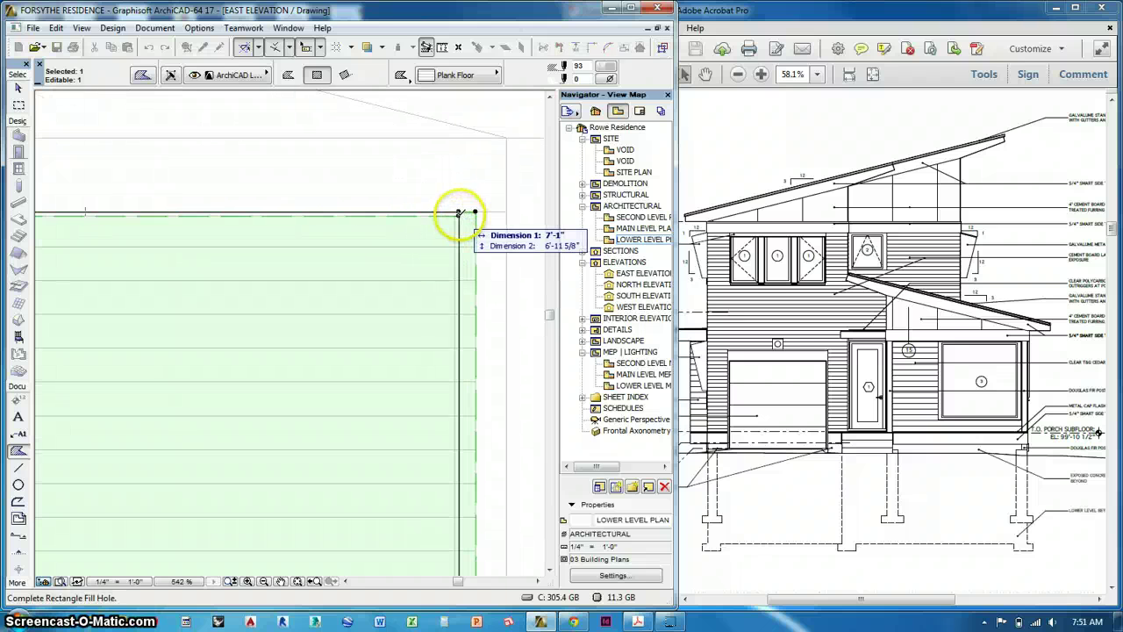
pyautogui.click(458, 212)
pyautogui.scroll(-3, 446, 253)
pyautogui.moveTo(321, 303); pyautogui.dragTo(379, 317, button='middle')
pyautogui.scroll(8, 333, 414)
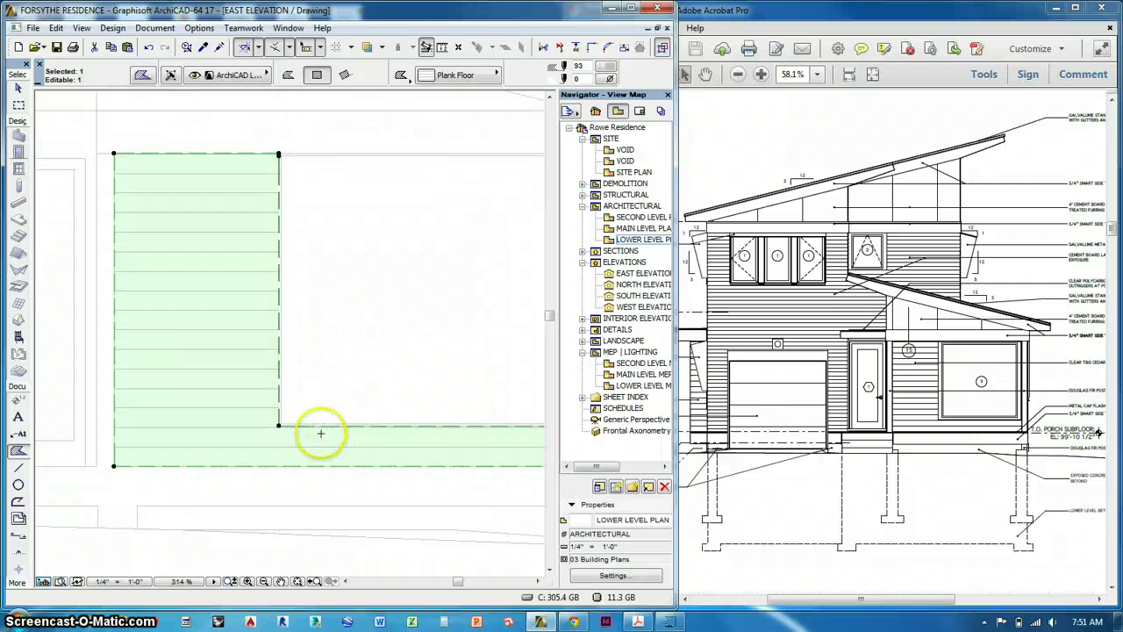
pyautogui.scroll(-10, 307, 433)
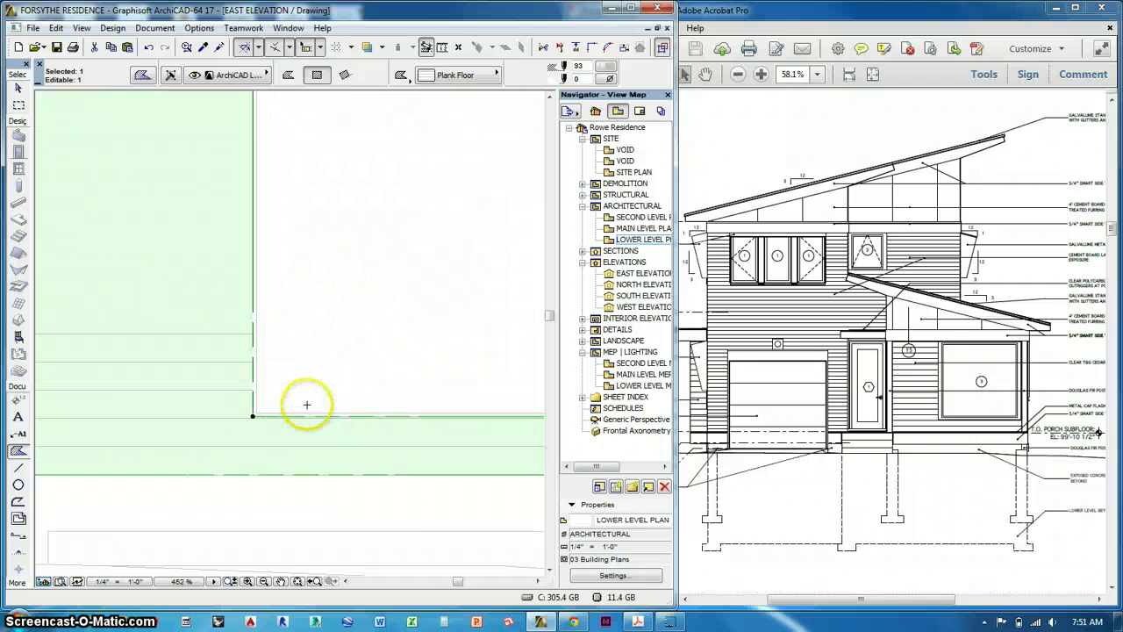
# Step: Set the outline of both the porch wall and upper wall siding fills to Solid Line
pyautogui.moveTo(292, 372); pyautogui.dragTo(363, 401, button='middle')
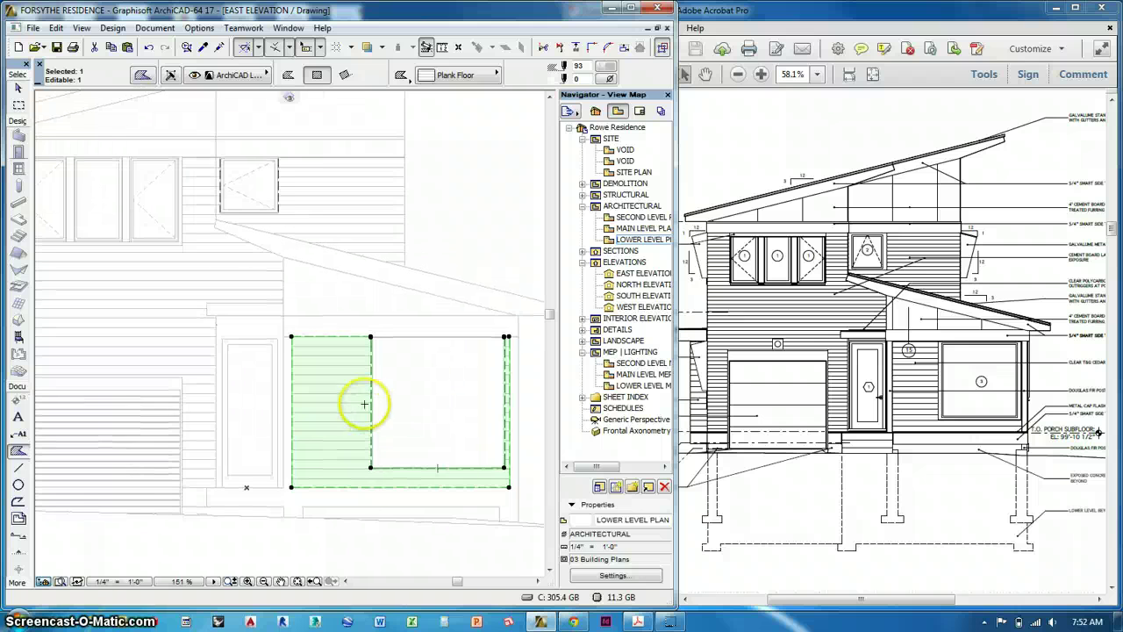
pyautogui.click(323, 165)
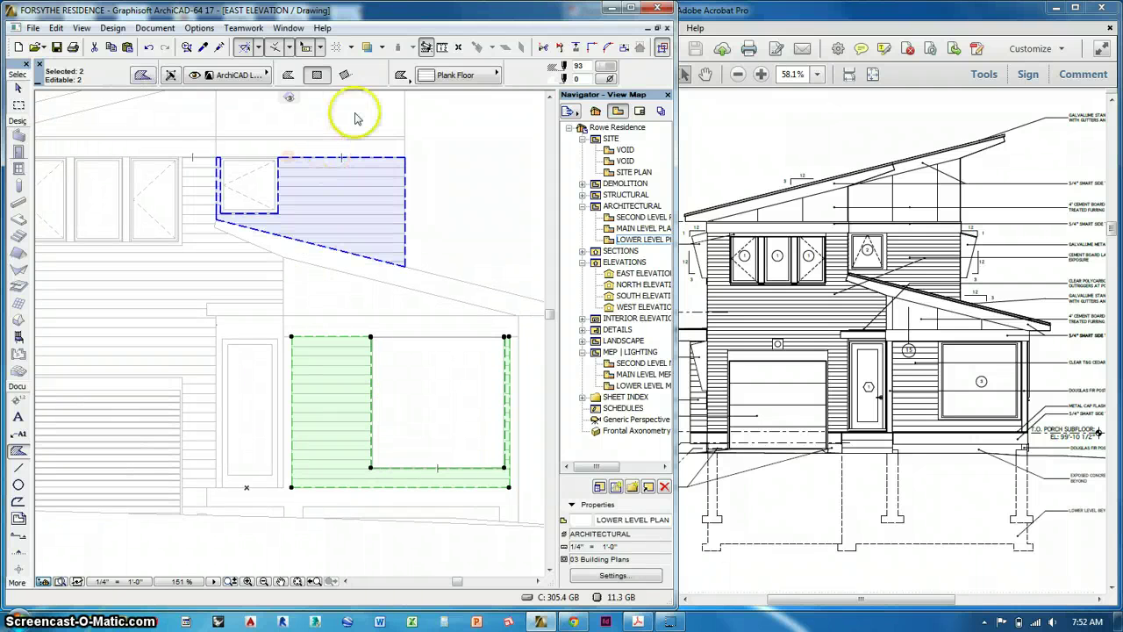
pyautogui.scroll(-1, 436, 75)
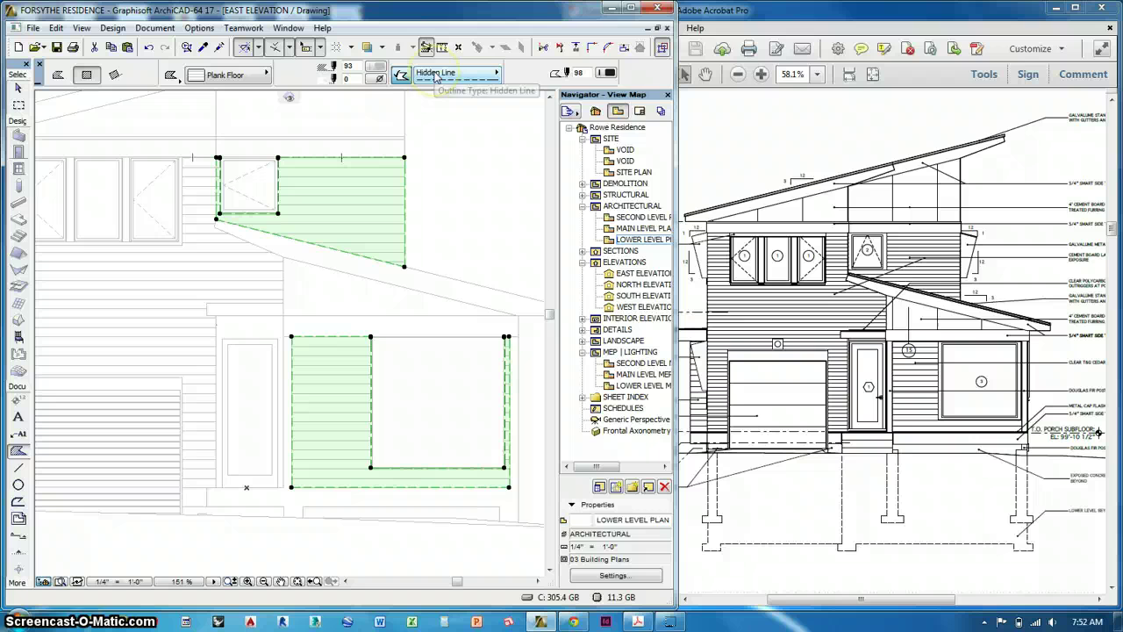
pyautogui.click(437, 77)
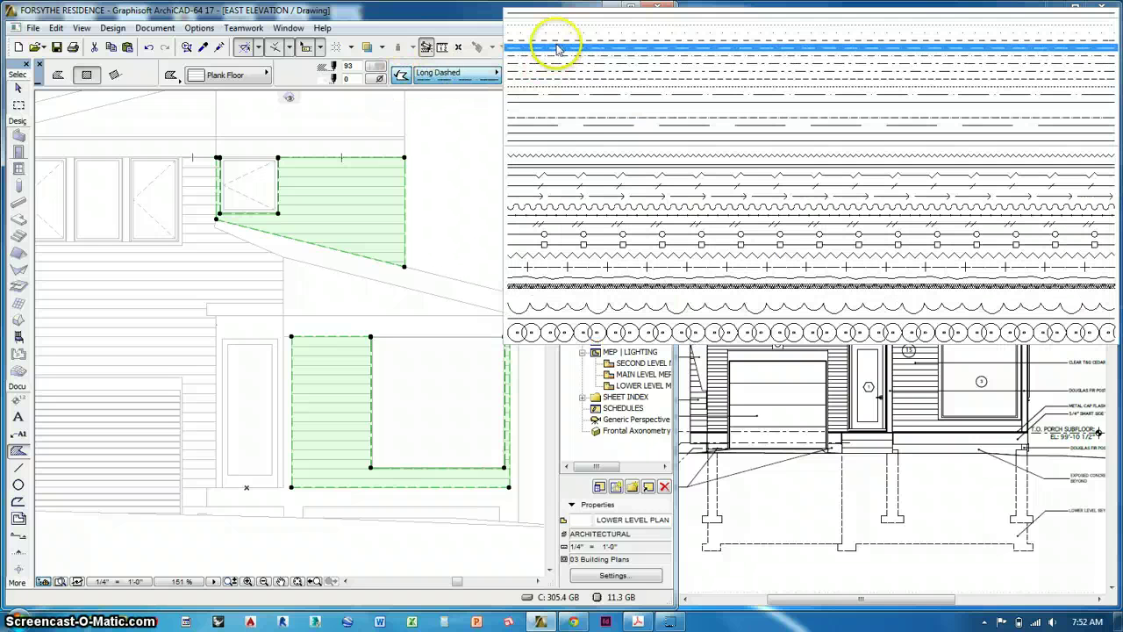
pyautogui.click(560, 16)
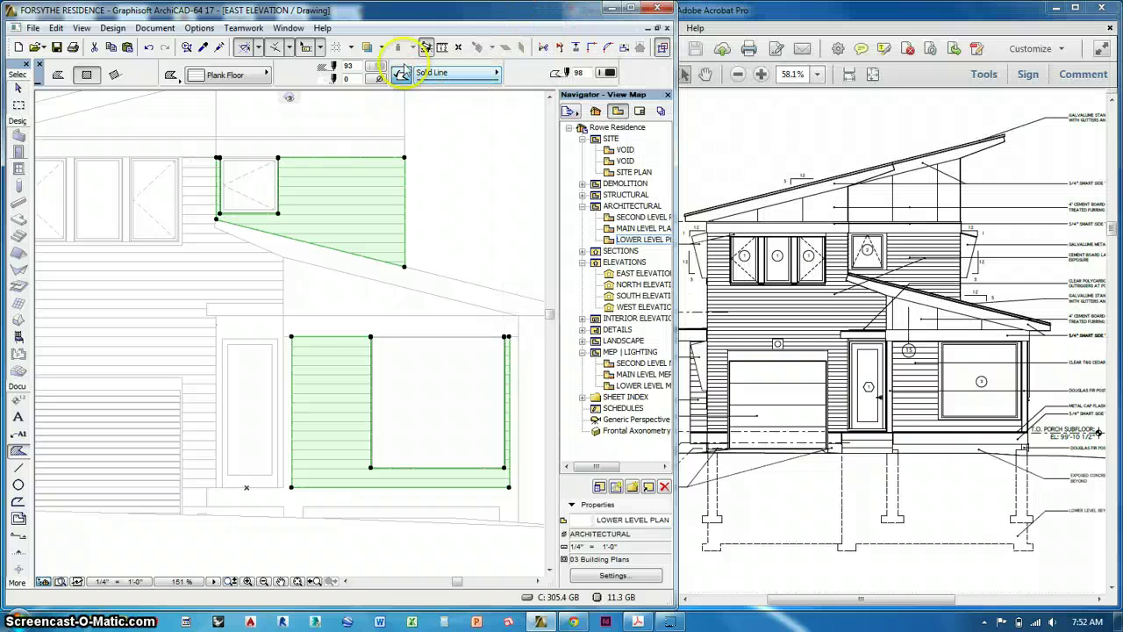
# Step: Offset the left edge of the large window's fill opening outward by 1.5" and straighten the leftover notch at its top
pyautogui.moveTo(410, 205); pyautogui.dragTo(402, 165, button='middle')
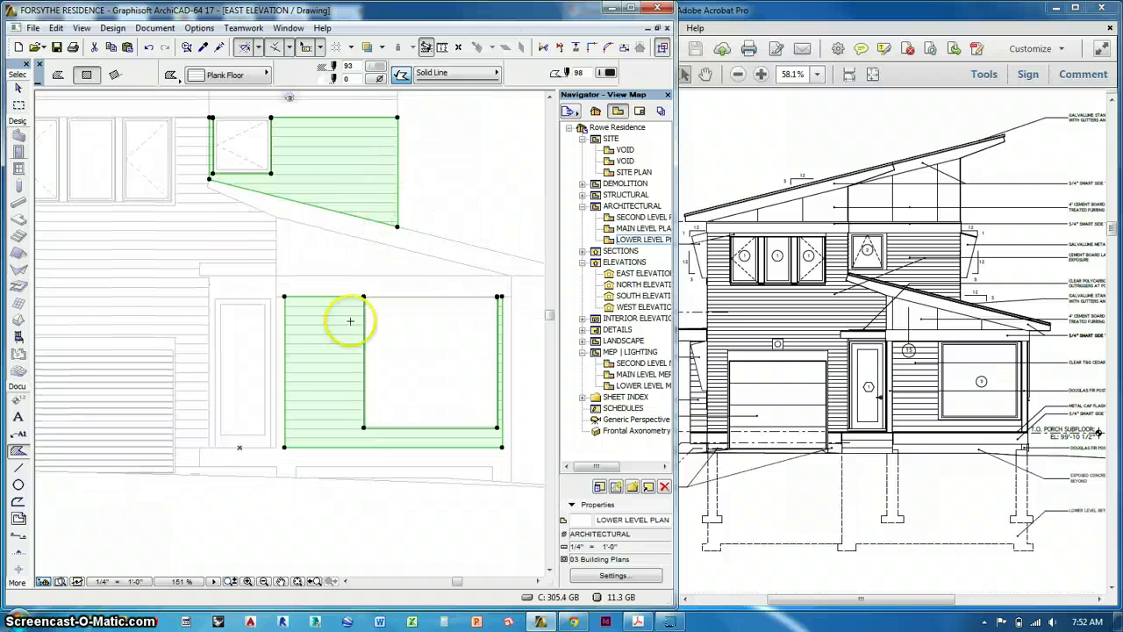
pyautogui.scroll(6, 349, 321)
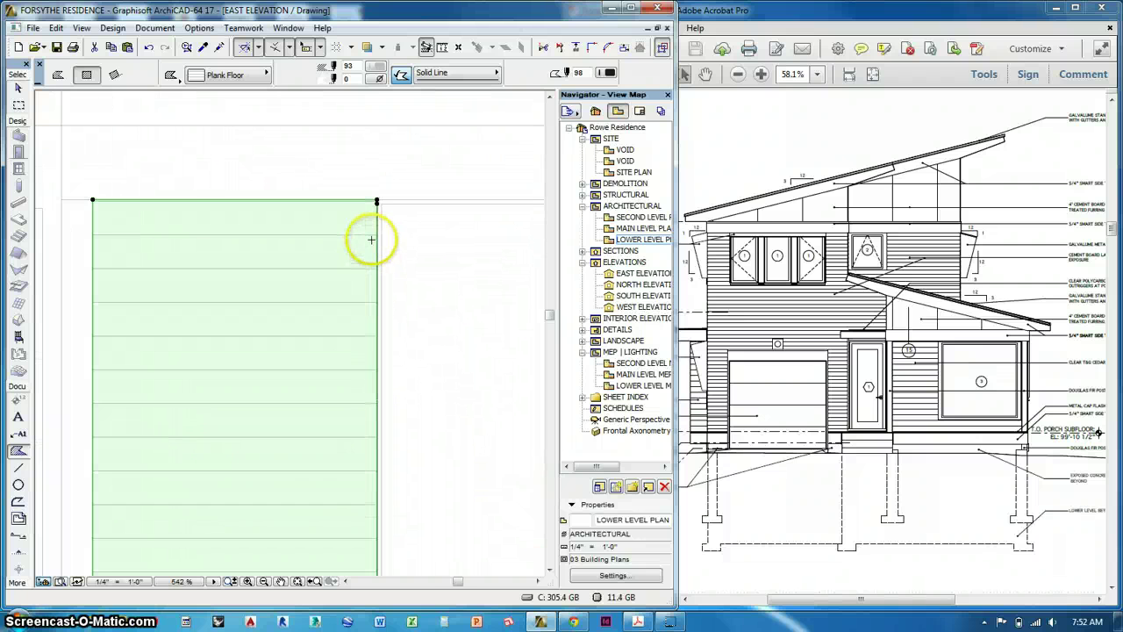
pyautogui.scroll(1, 371, 239)
pyautogui.click(377, 225)
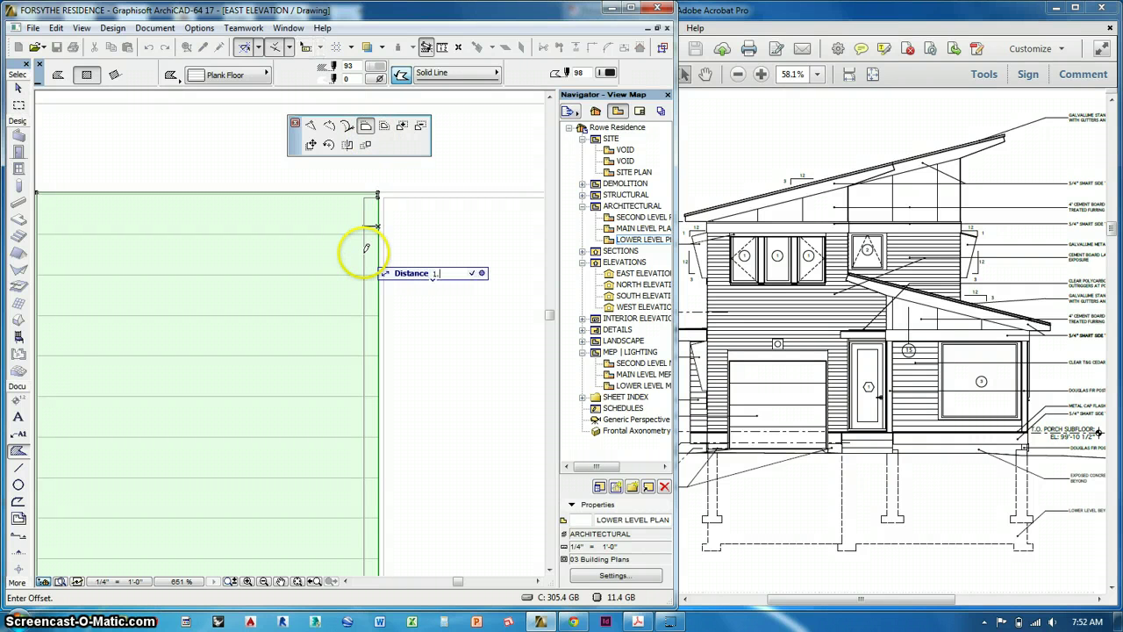
pyautogui.write('1.5"')
pyautogui.press('Return')
pyautogui.scroll(7, 369, 198)
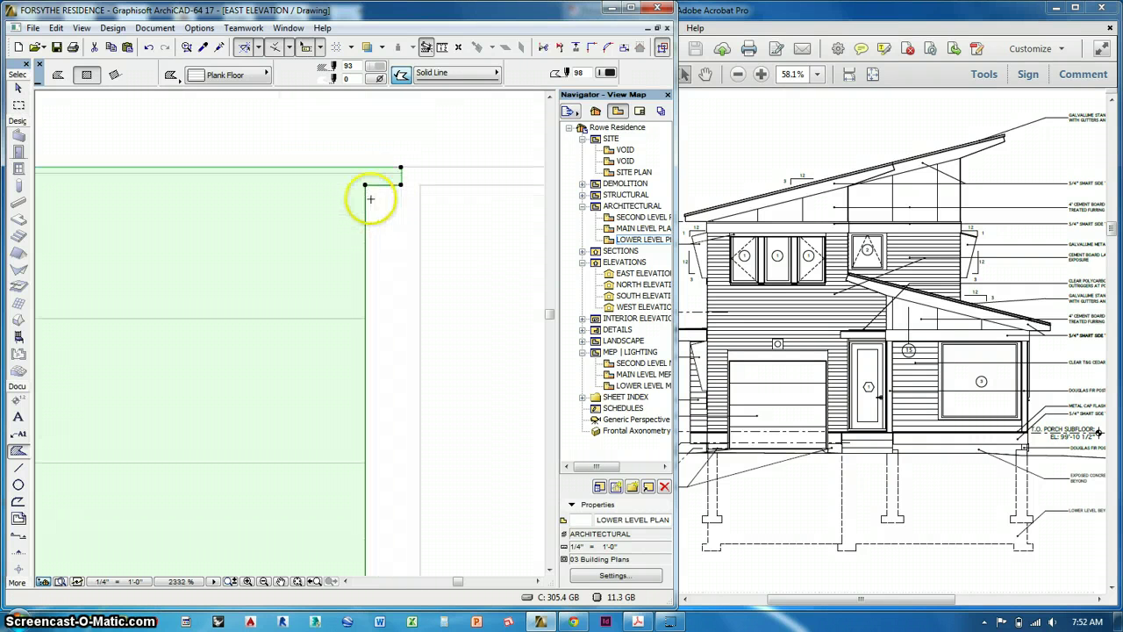
pyautogui.click(386, 185)
pyautogui.click(380, 166)
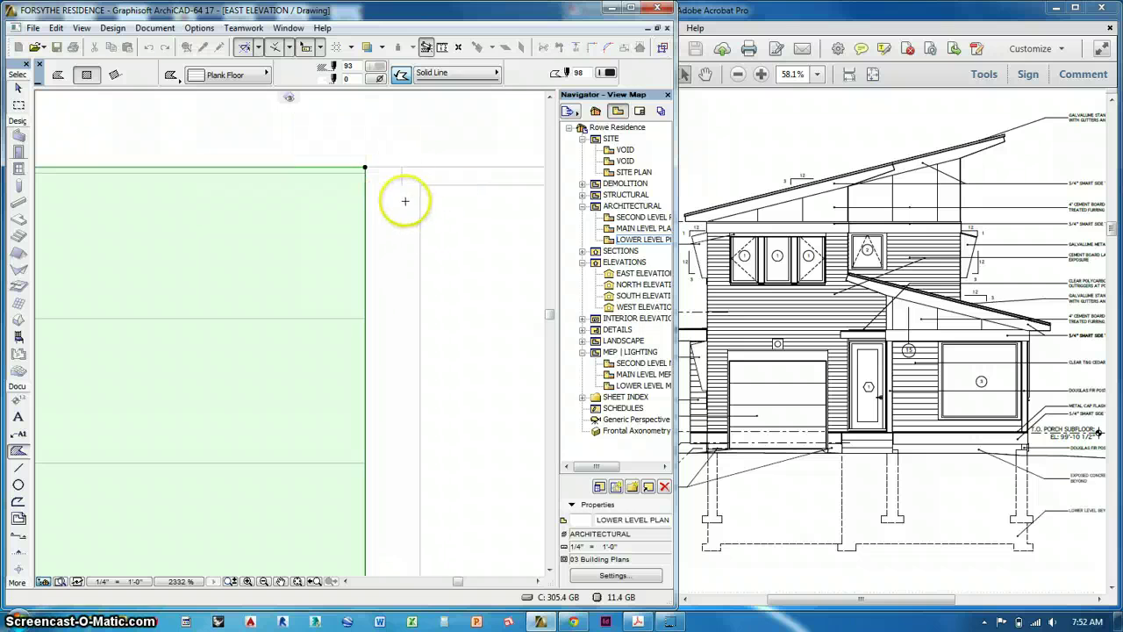
# Step: Offset the bottom edge of the large window's fill opening slightly downward to clear the window trim
pyautogui.scroll(-1, 411, 190)
pyautogui.scroll(-10, 410, 190)
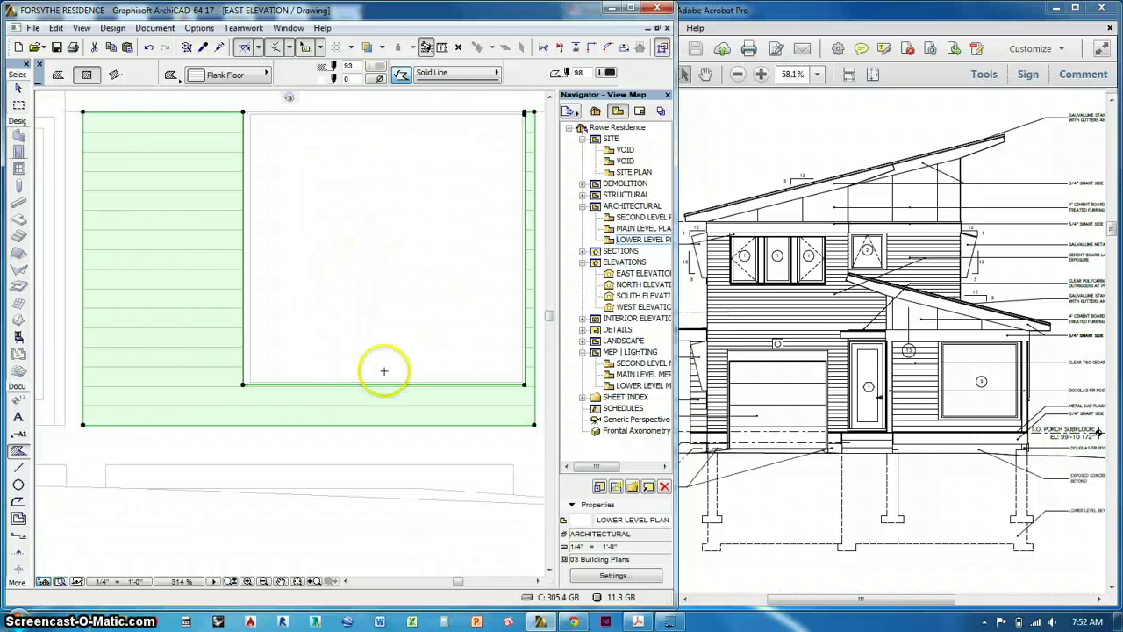
pyautogui.click(401, 385)
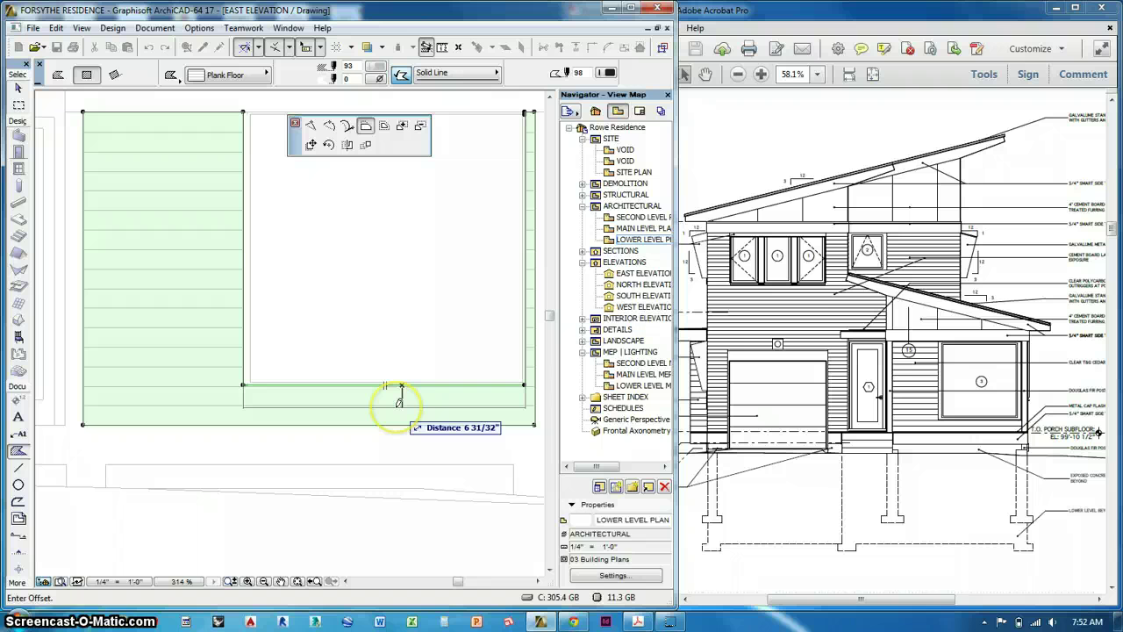
pyautogui.click(401, 389)
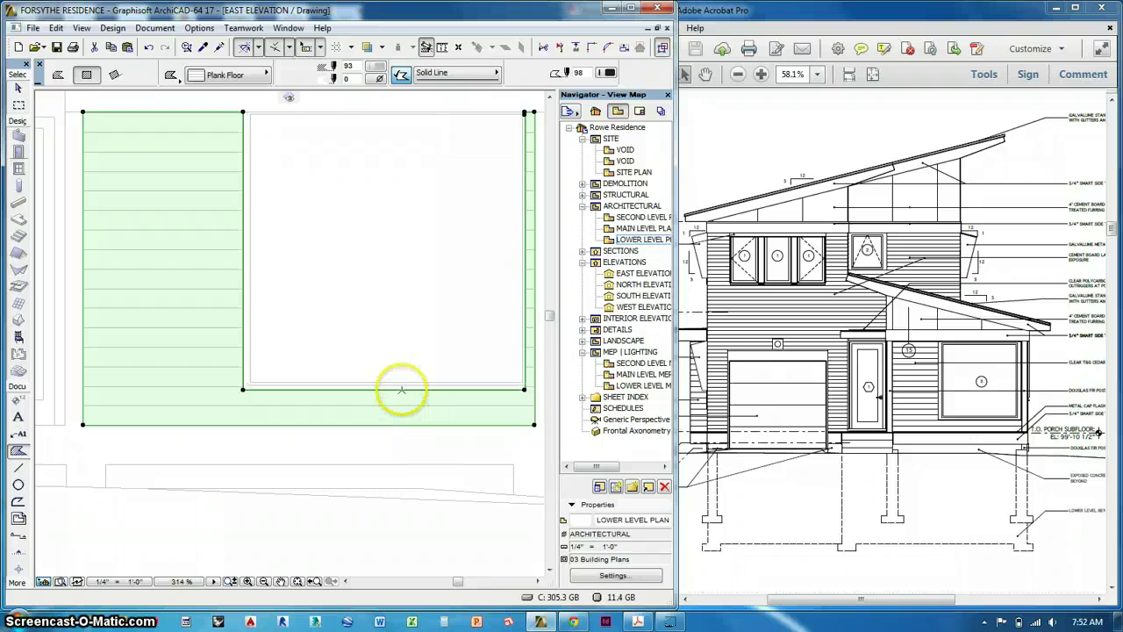
# Step: Offset the right edge of the large window's fill opening outward to clear the window trim
pyautogui.click(526, 296)
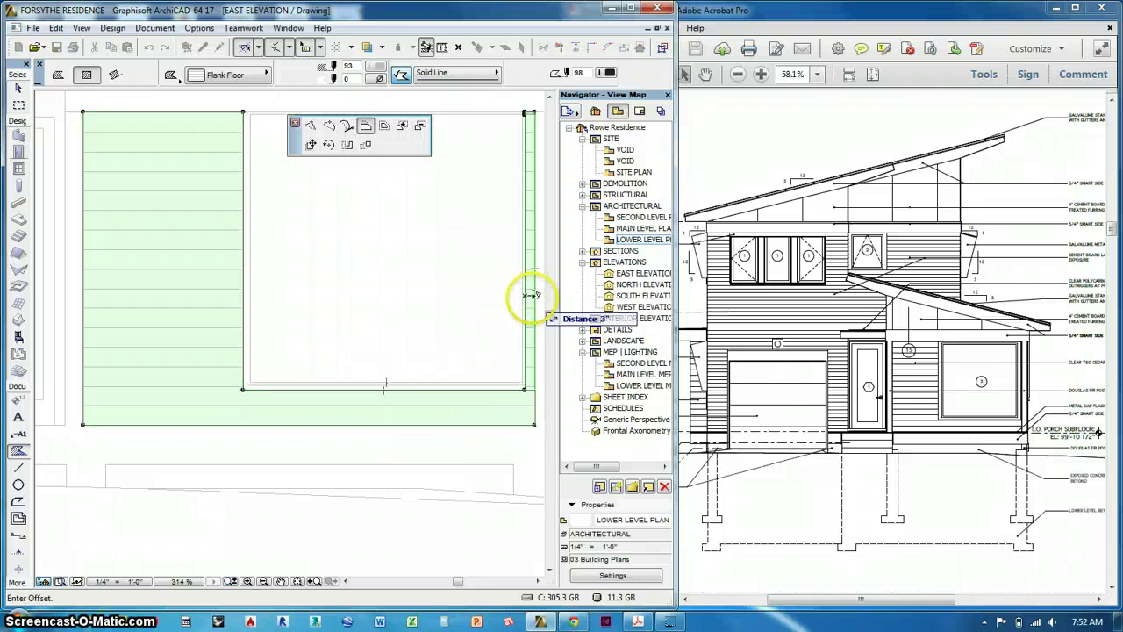
pyautogui.click(525, 295)
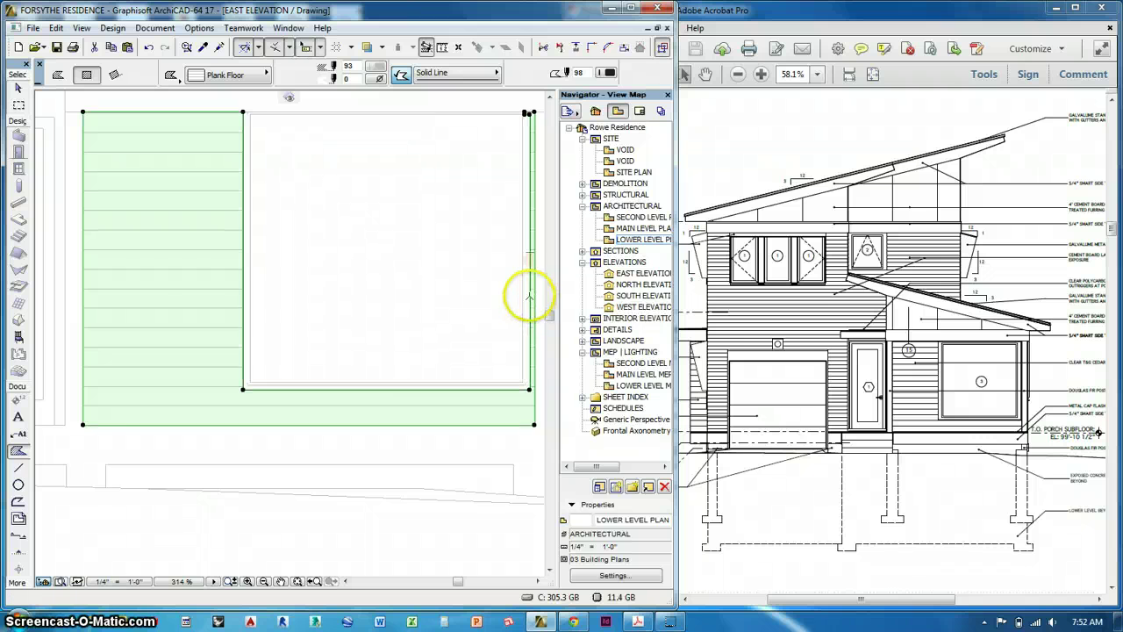
pyautogui.press('Escape')
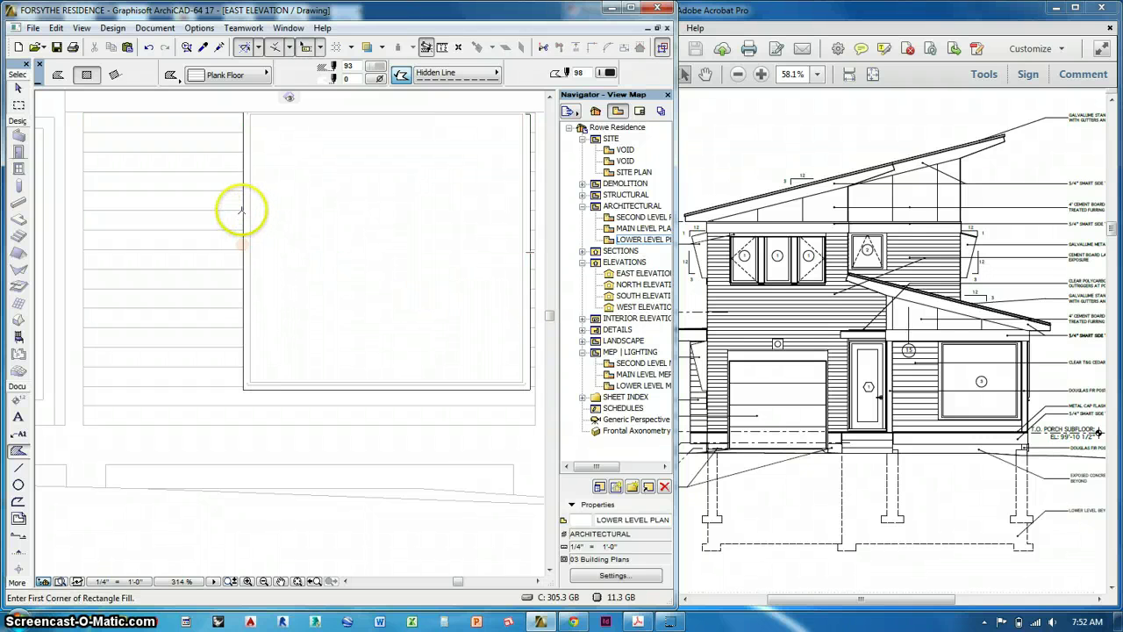
# Step: Set the outline pen of the porch wall's siding fill to 93
pyautogui.click(241, 209)
pyautogui.click(609, 75)
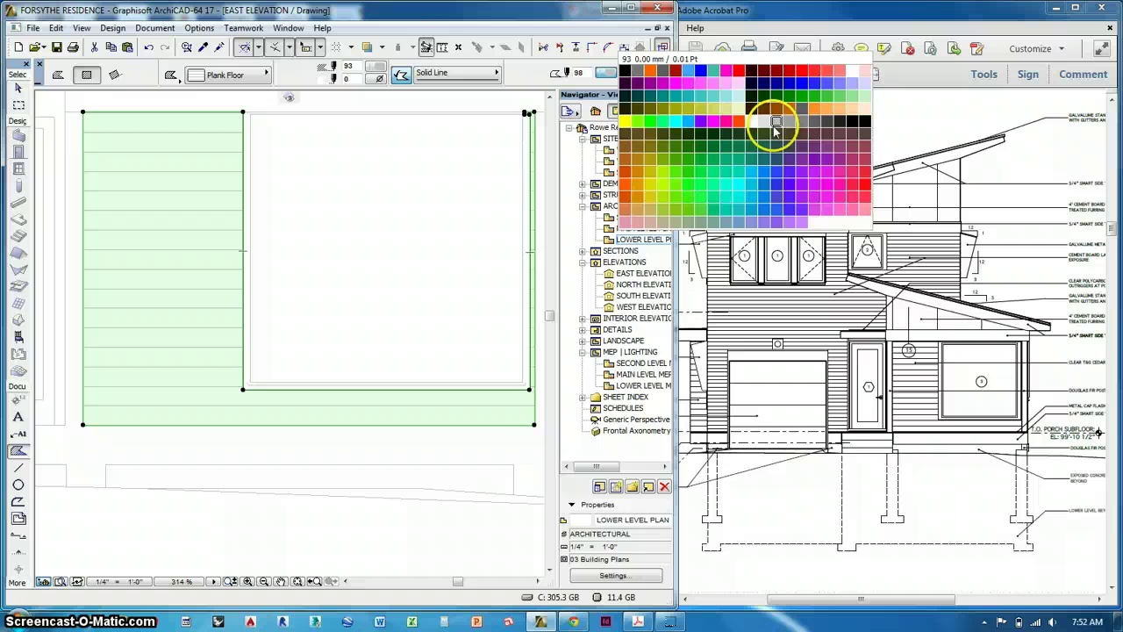
pyautogui.click(779, 120)
pyautogui.press('Escape')
# Step: Set the outline pen of the upper wall's siding fill around the small window to 93
pyautogui.scroll(-3, 377, 251)
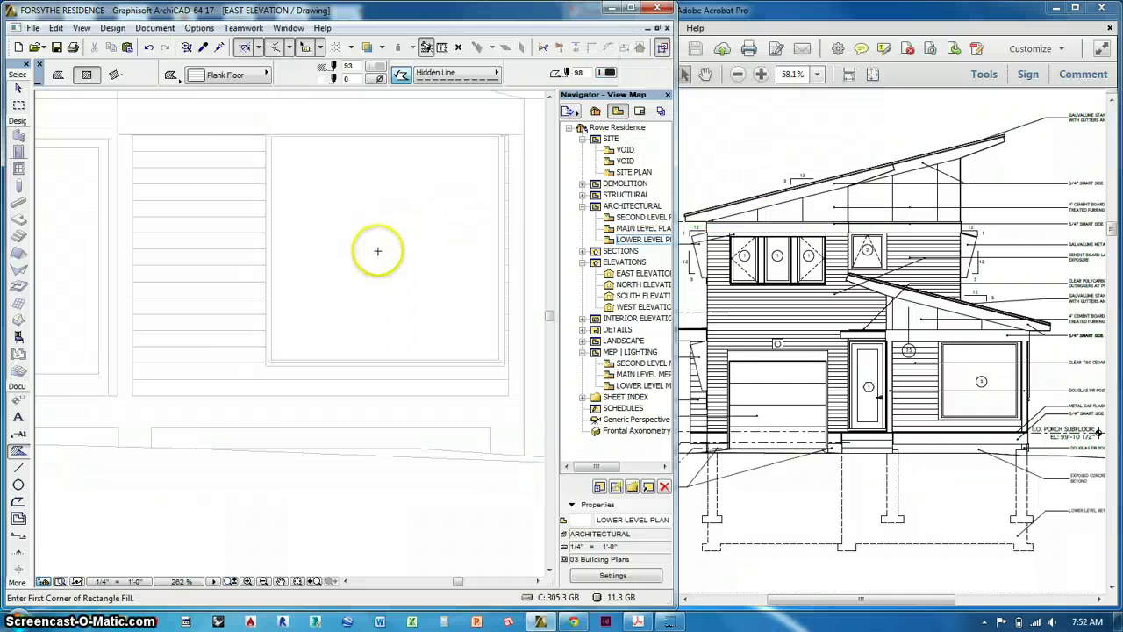
pyautogui.moveTo(326, 251); pyautogui.dragTo(381, 406, button='middle')
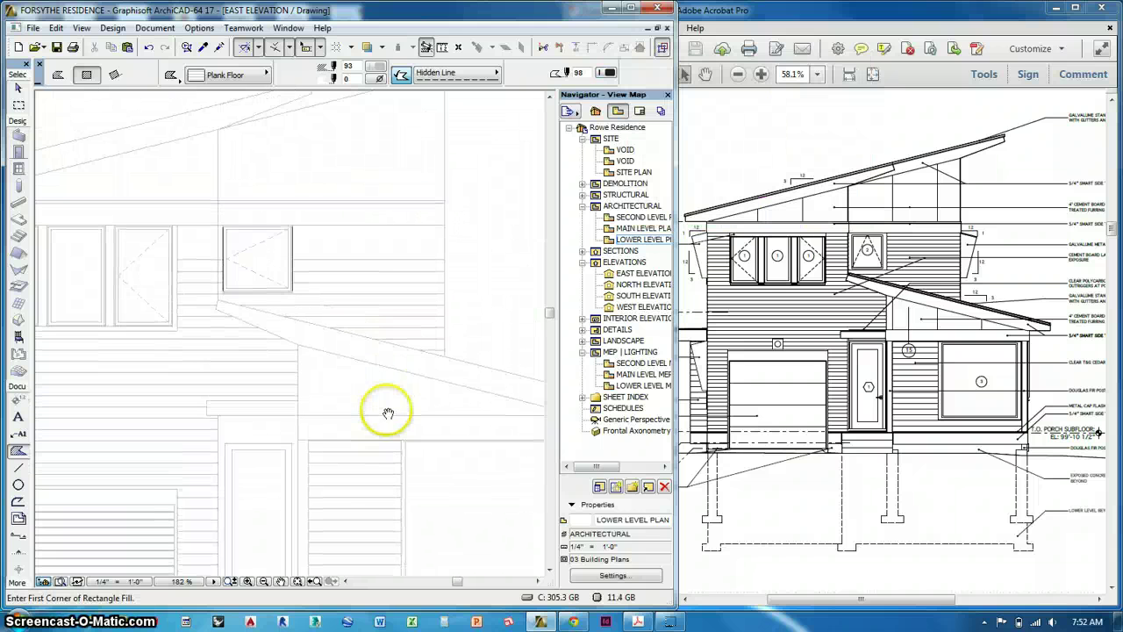
pyautogui.click(366, 221)
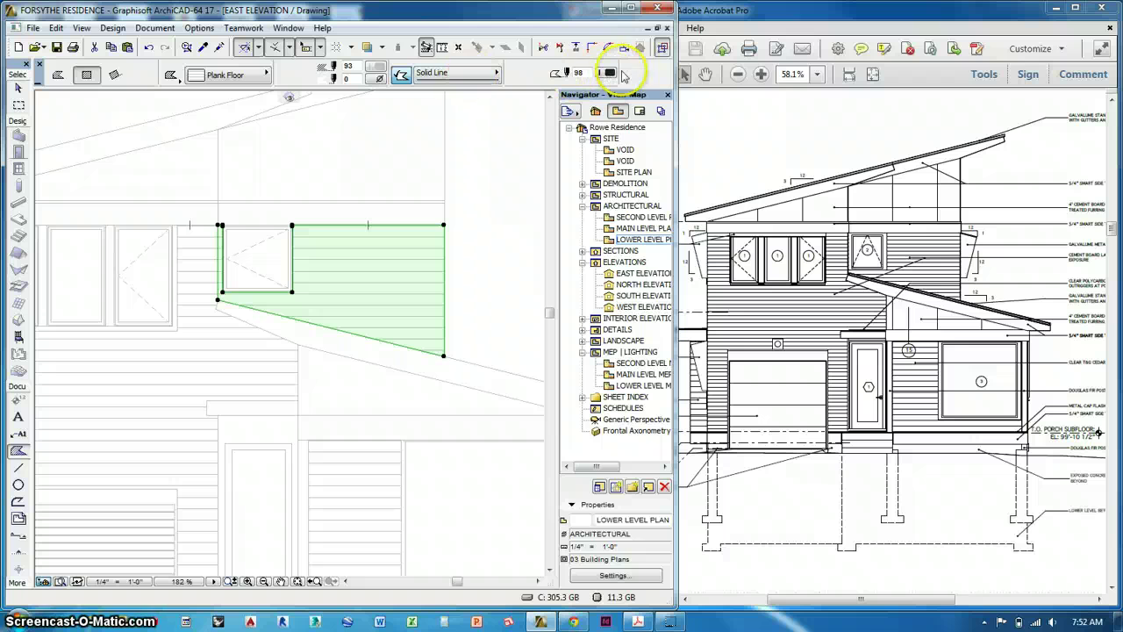
pyautogui.click(612, 74)
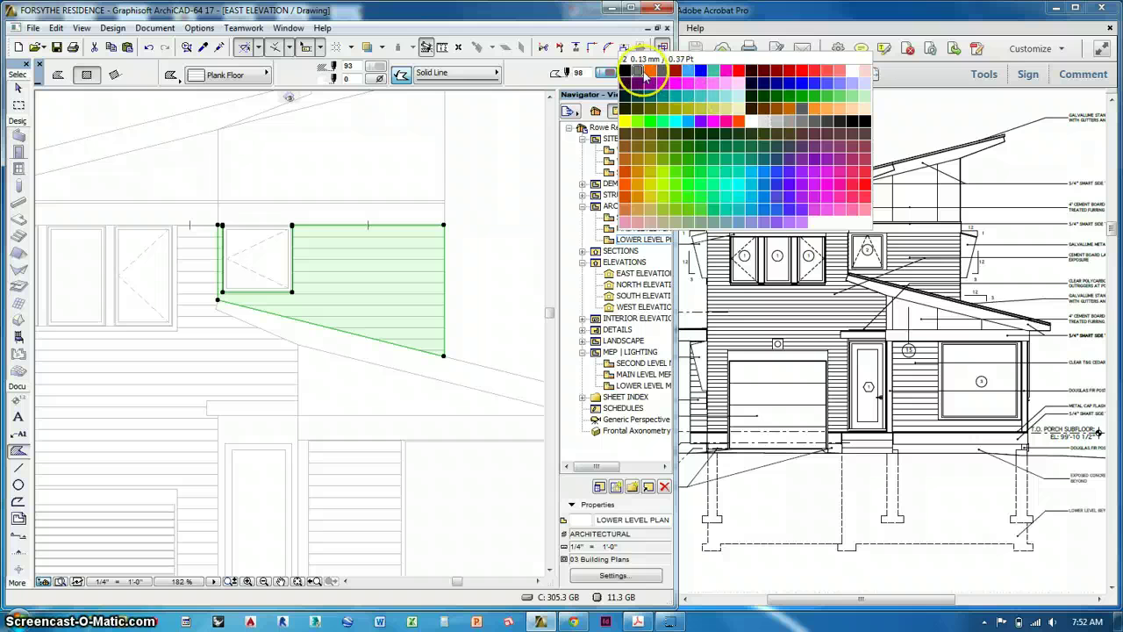
pyautogui.click(777, 122)
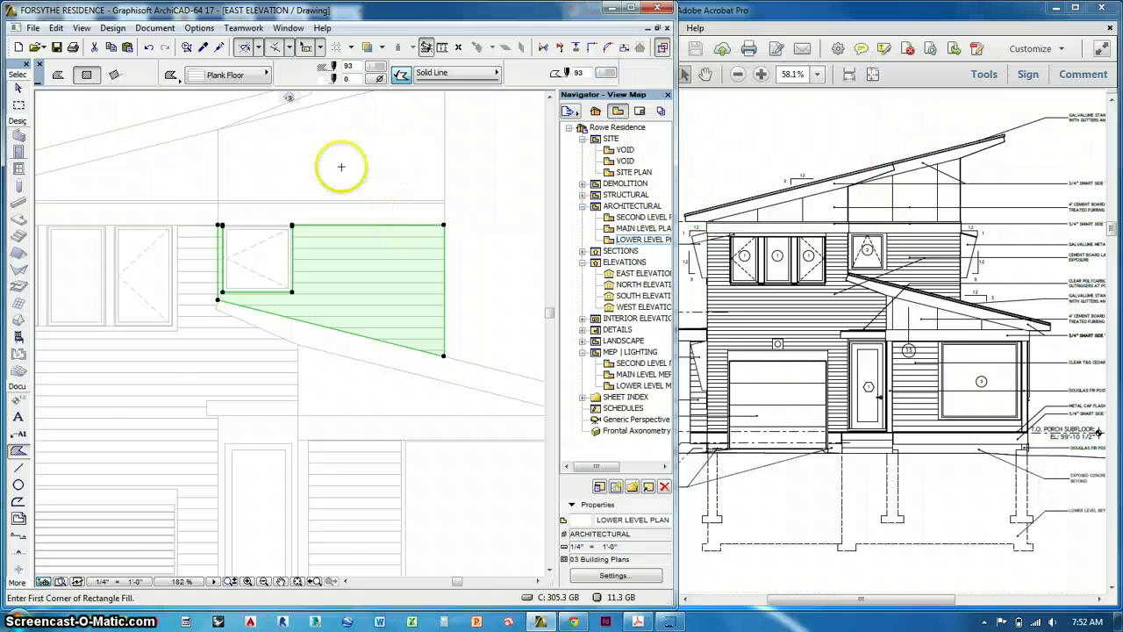
pyautogui.press('Escape')
# Step: Drag a copy of the vertical wall line under the upper roof horizontally to just past the small window
pyautogui.scroll(-1, 263, 240)
pyautogui.moveTo(263, 240)
pyautogui.mouseDown(button='middle')
pyautogui.moveTo(306, 263)
pyautogui.moveTo(436, 267)
pyautogui.mouseUp(button='middle')
pyautogui.scroll(-4, 436, 266)
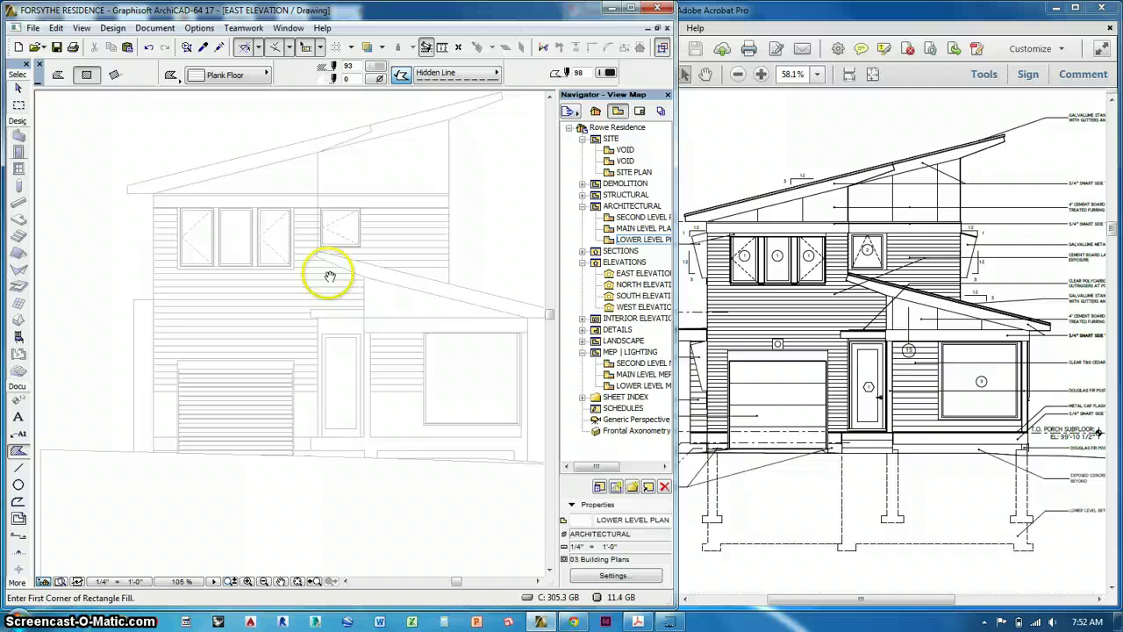
pyautogui.scroll(-2, 376, 312)
pyautogui.scroll(6, 376, 312)
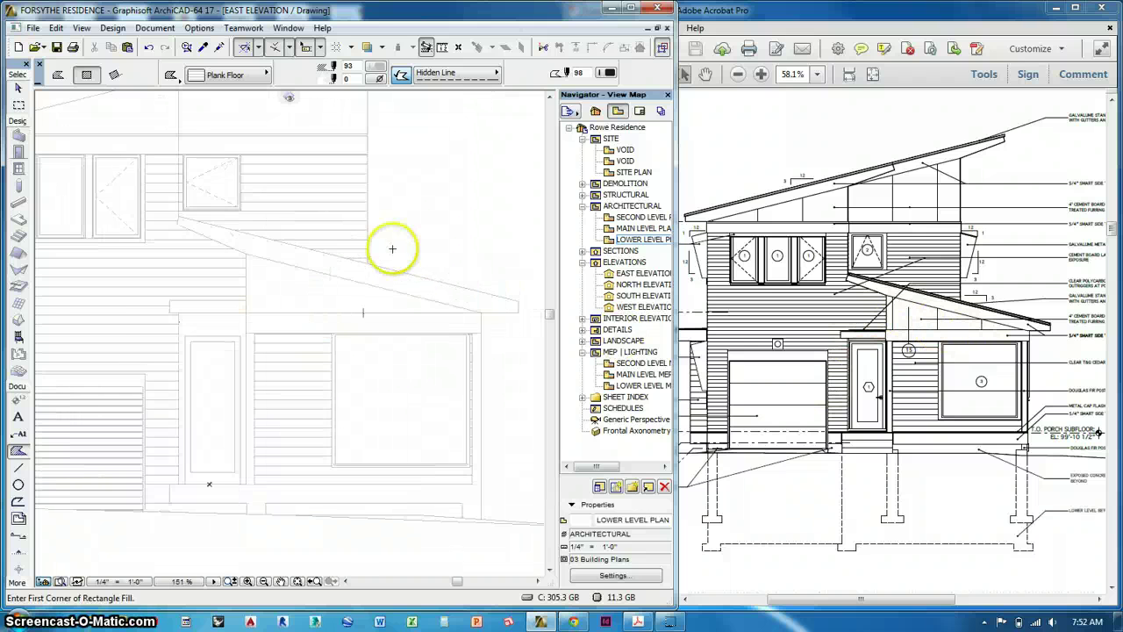
pyautogui.moveTo(392, 250); pyautogui.dragTo(465, 408, button='middle')
pyautogui.click(18, 468)
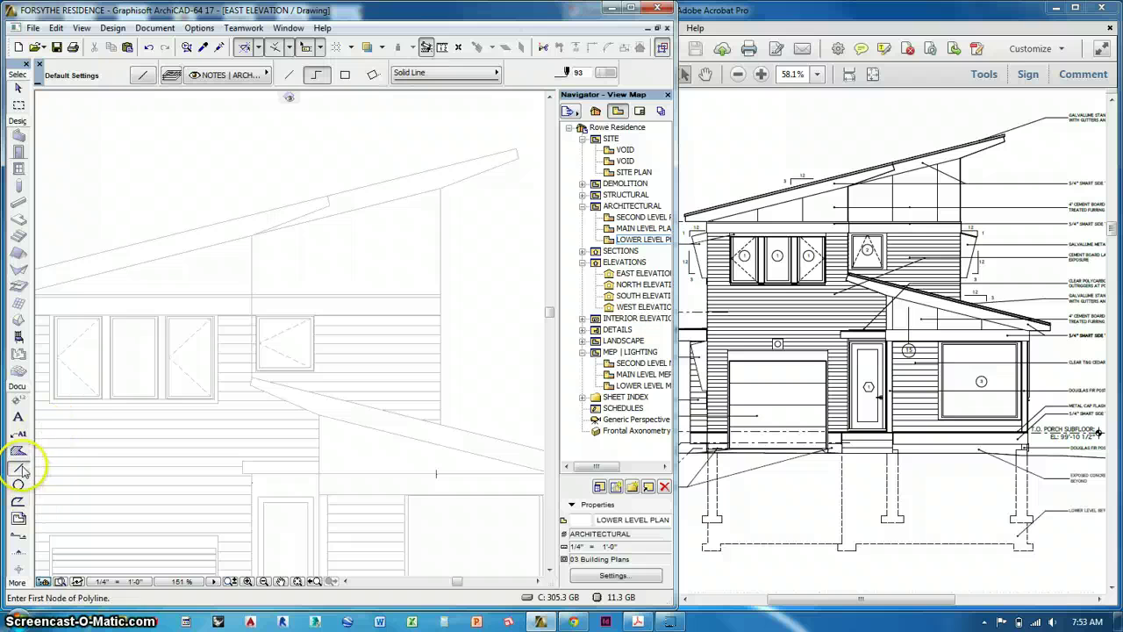
pyautogui.keyDown('shift'); pyautogui.click(253, 279); pyautogui.keyUp('shift')
pyautogui.hotkey('ctrl', 'shift', 'd')
pyautogui.click(252, 277)
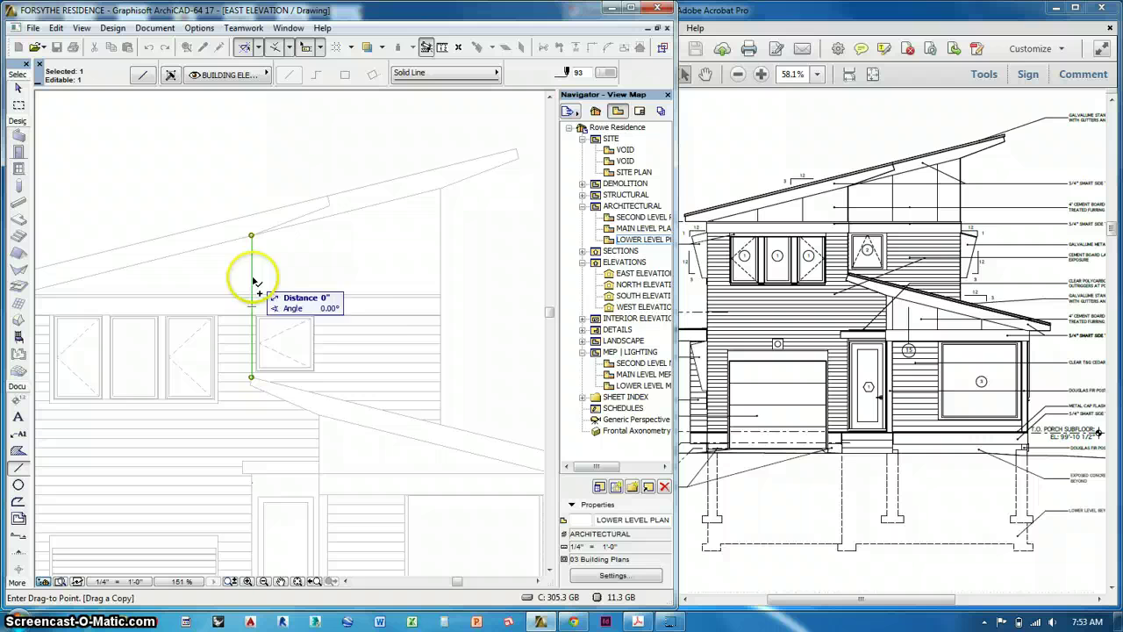
pyautogui.moveTo(318, 279); pyautogui.dragTo(327, 279)
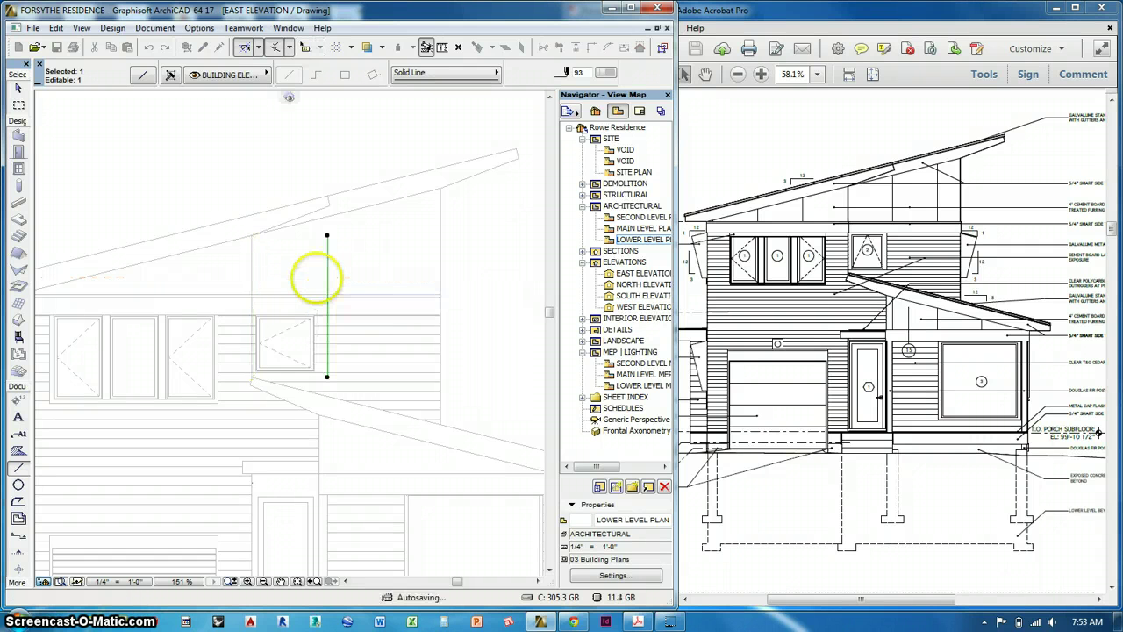
# Step: Move the copied line's top up to the sloped roof underside and shorten its bottom to the horizontal trim line
pyautogui.moveTo(329, 237); pyautogui.dragTo(325, 217)
pyautogui.click(326, 349)
pyautogui.click(326, 357)
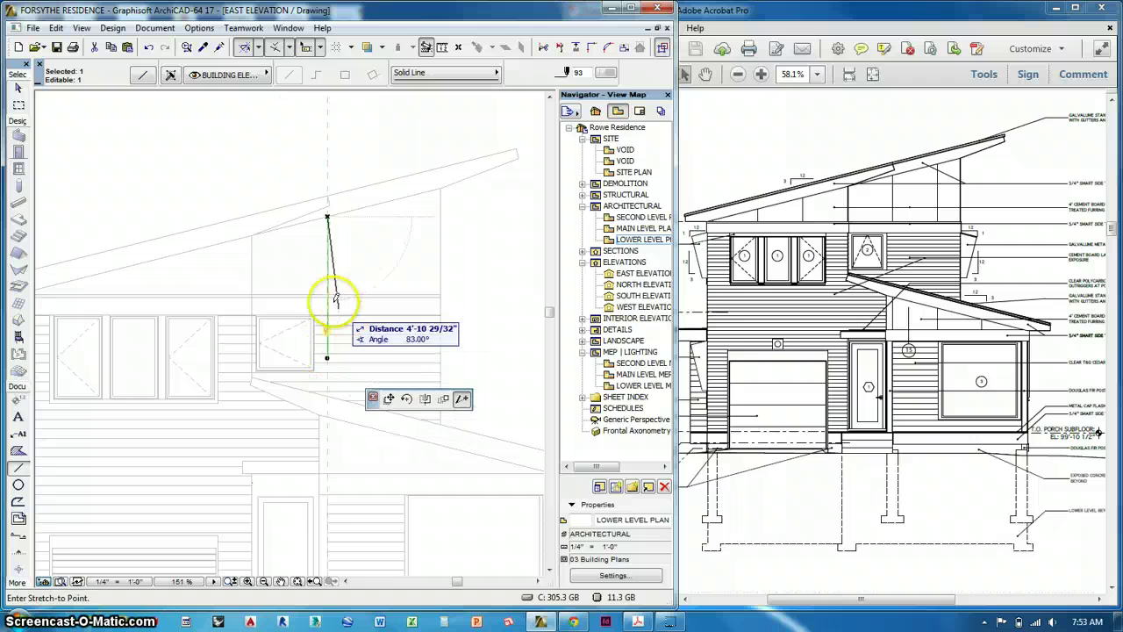
pyautogui.scroll(3, 330, 289)
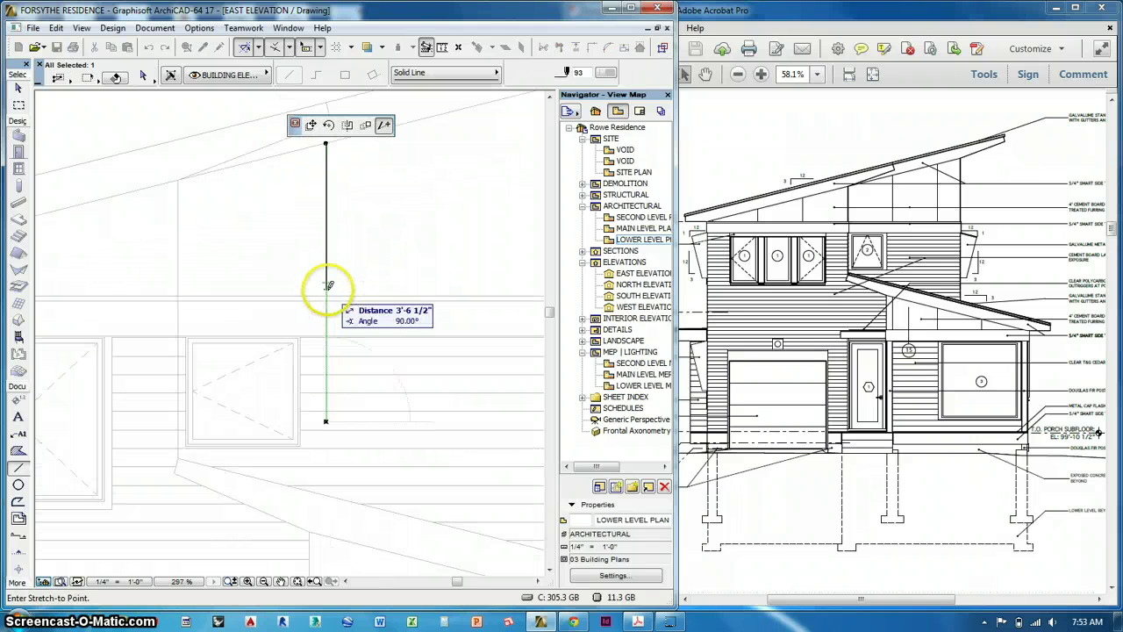
pyautogui.click(325, 294)
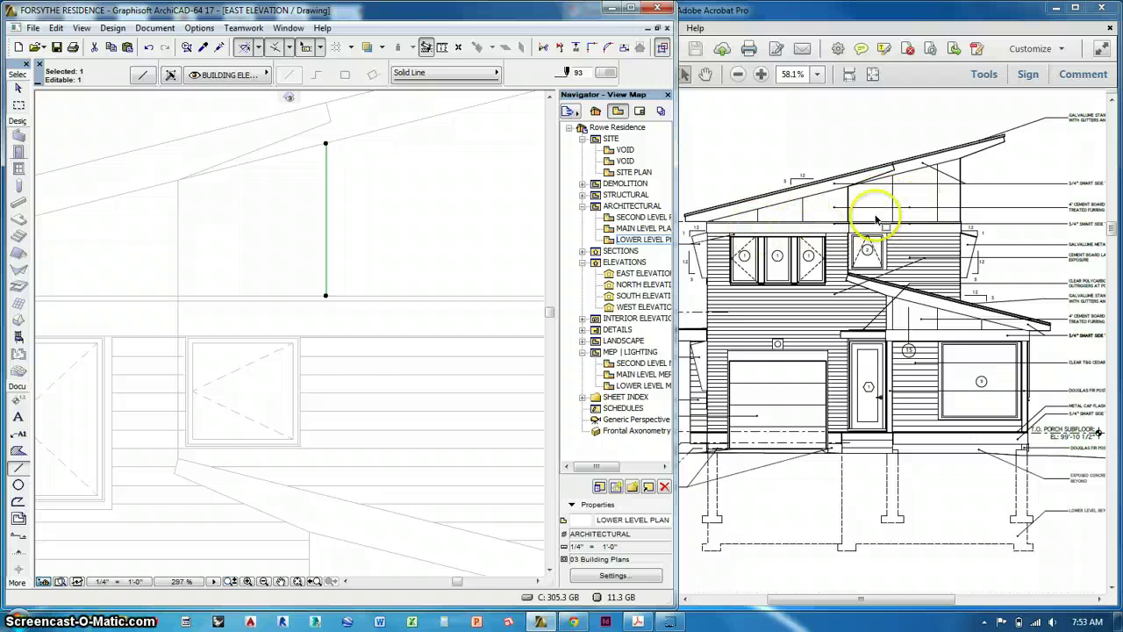
# Step: Delete the copied vertical line between the roof and the horizontal trim
pyautogui.scroll(-5, 520, 271)
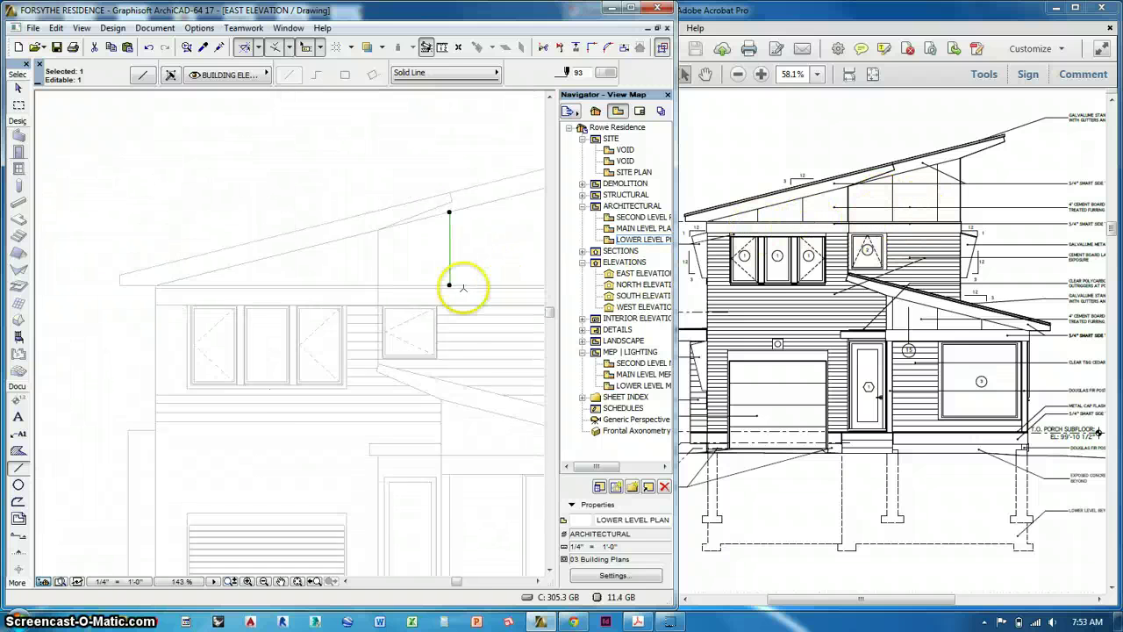
pyautogui.scroll(3, 456, 288)
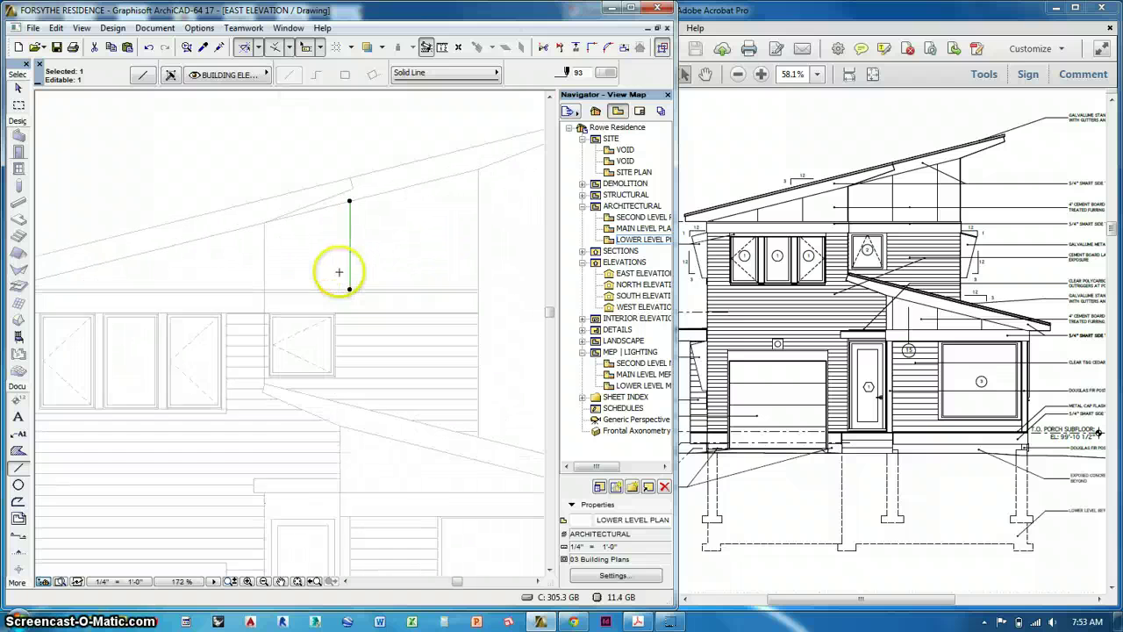
pyautogui.scroll(2, 321, 262)
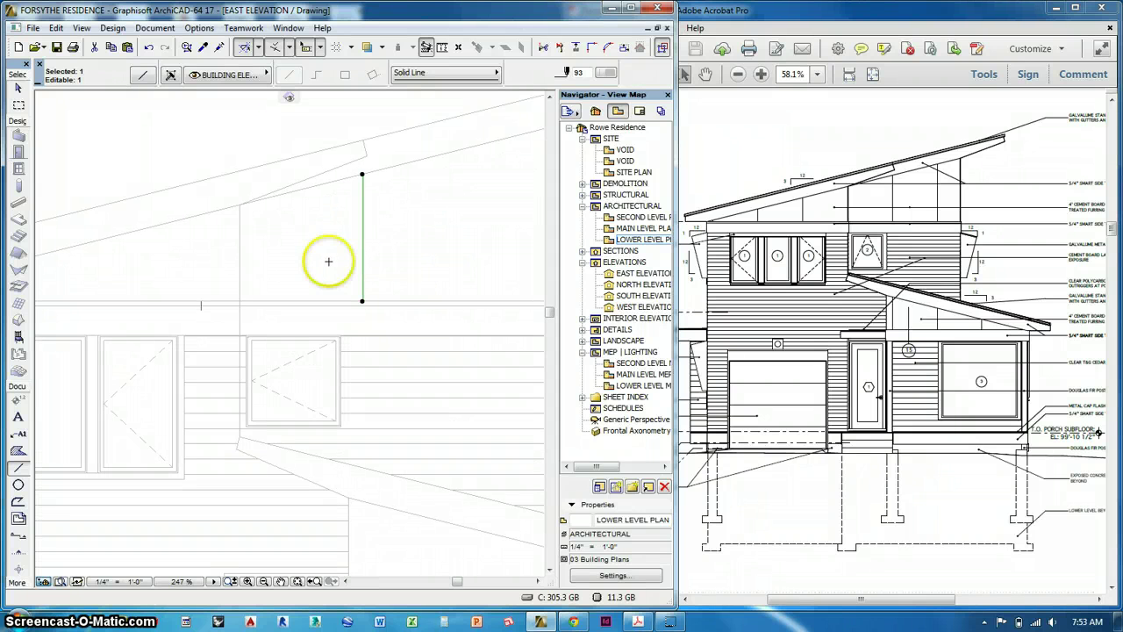
pyautogui.press('Escape')
pyautogui.keyDown('shift'); pyautogui.click(364, 262); pyautogui.keyUp('shift')
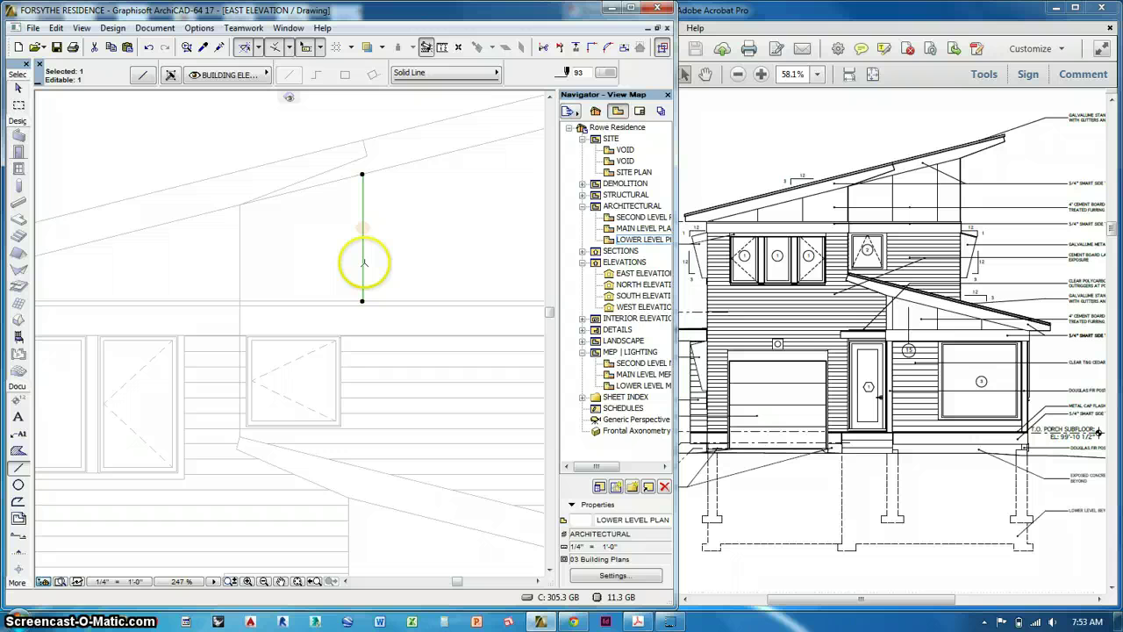
pyautogui.press('Delete')
# Step: Multiply the vertical wall line beside the small window into 3 incremental copies spaced evenly across the upper wall
pyautogui.keyDown('shift'); pyautogui.click(239, 258); pyautogui.keyUp('shift')
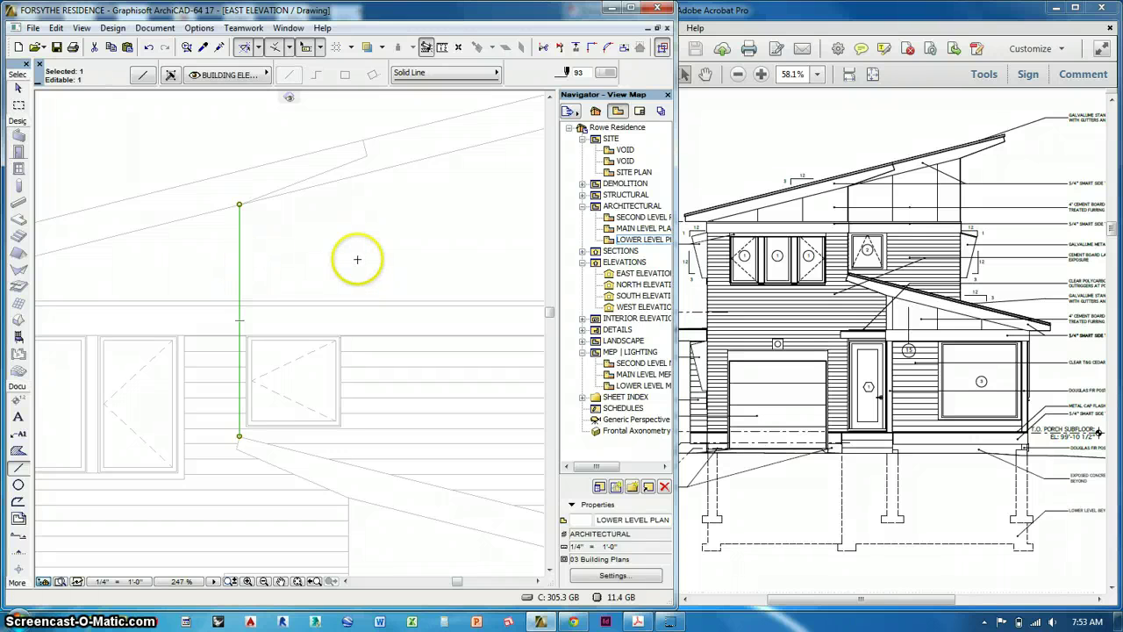
pyautogui.hotkey('ctrl', 'u')
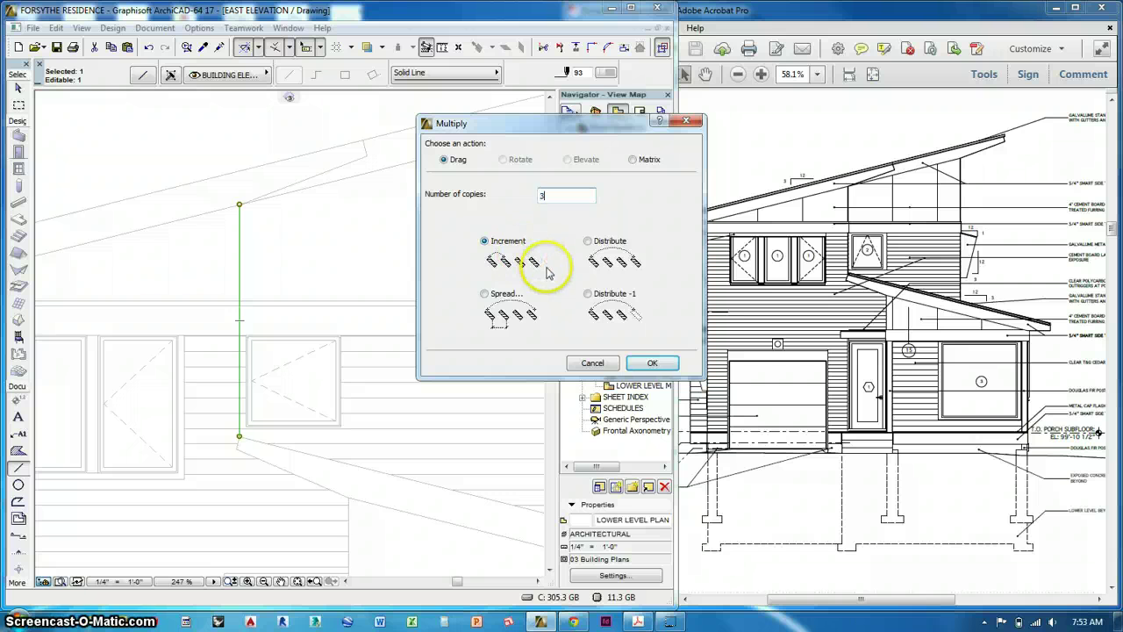
pyautogui.click(650, 363)
pyautogui.click(239, 252)
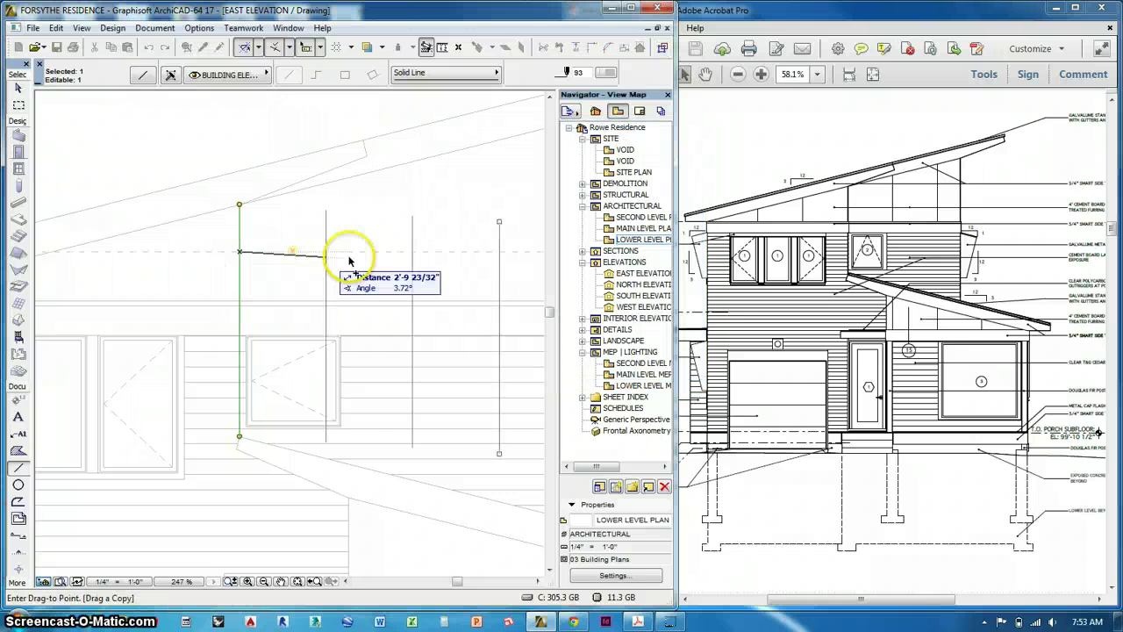
pyautogui.click(362, 252)
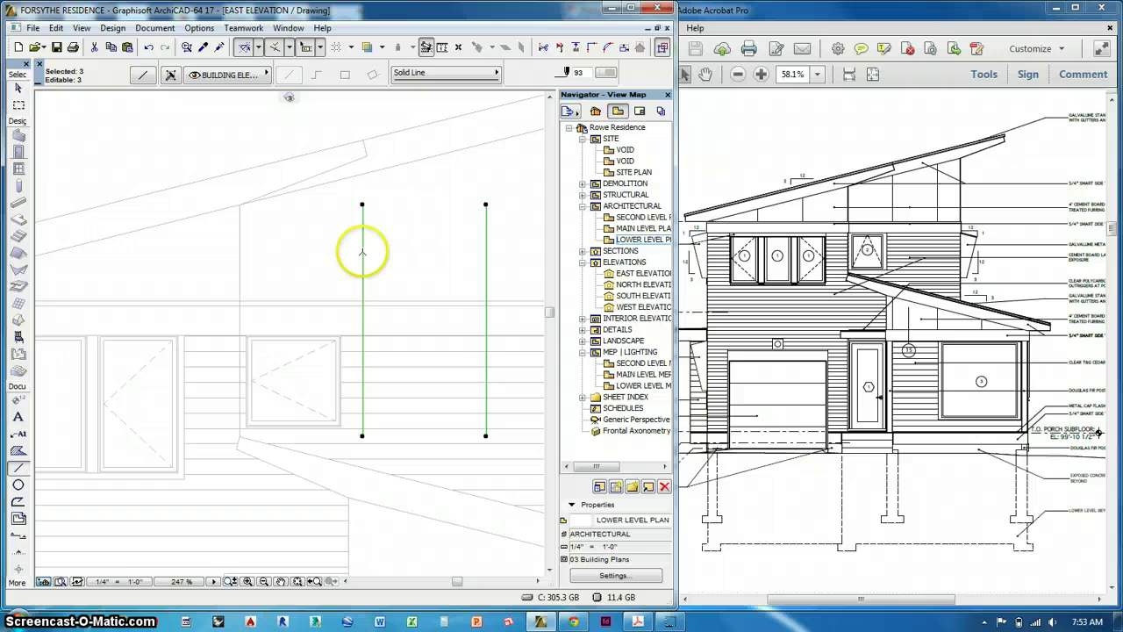
# Step: Delete the extra copied line that falls outside the upper wall's right edge
pyautogui.moveTo(362, 251); pyautogui.dragTo(239, 320, button='middle')
pyautogui.scroll(-2, 202, 343)
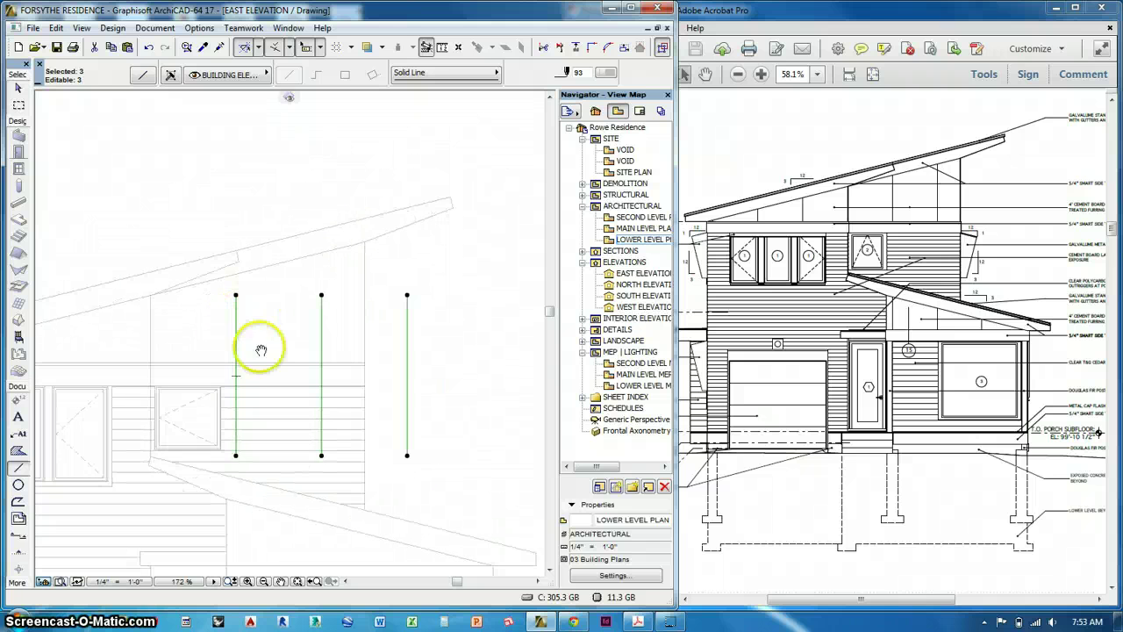
pyautogui.moveTo(359, 348); pyautogui.dragTo(422, 325, button='middle')
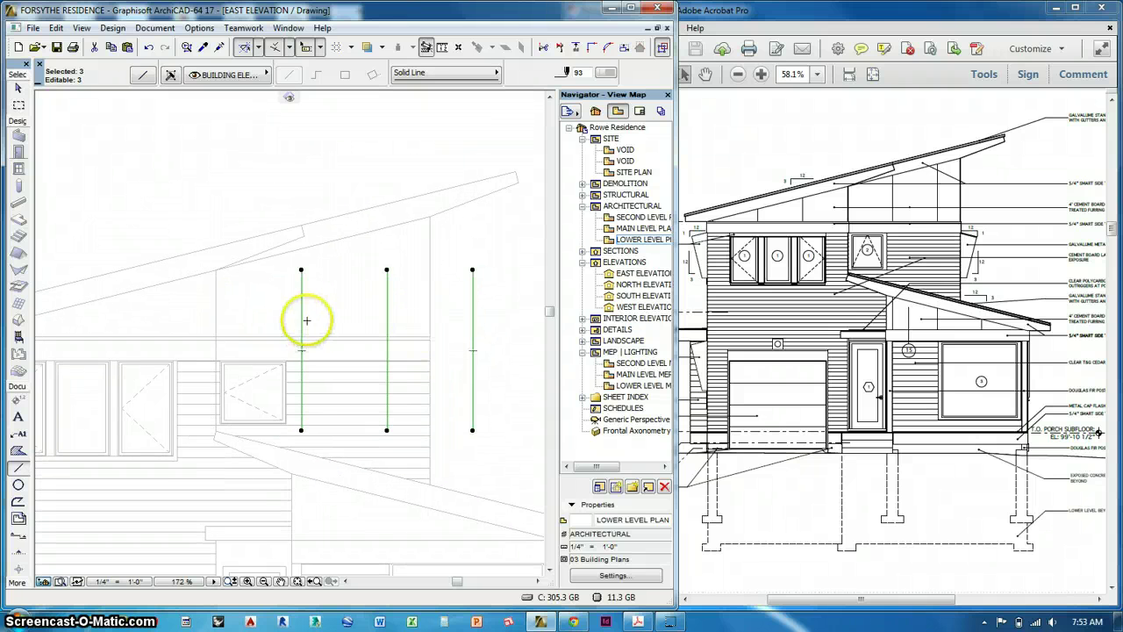
pyautogui.click(549, 327)
pyautogui.scroll(-1, 422, 360)
pyautogui.moveTo(423, 359); pyautogui.dragTo(308, 541, button='middle')
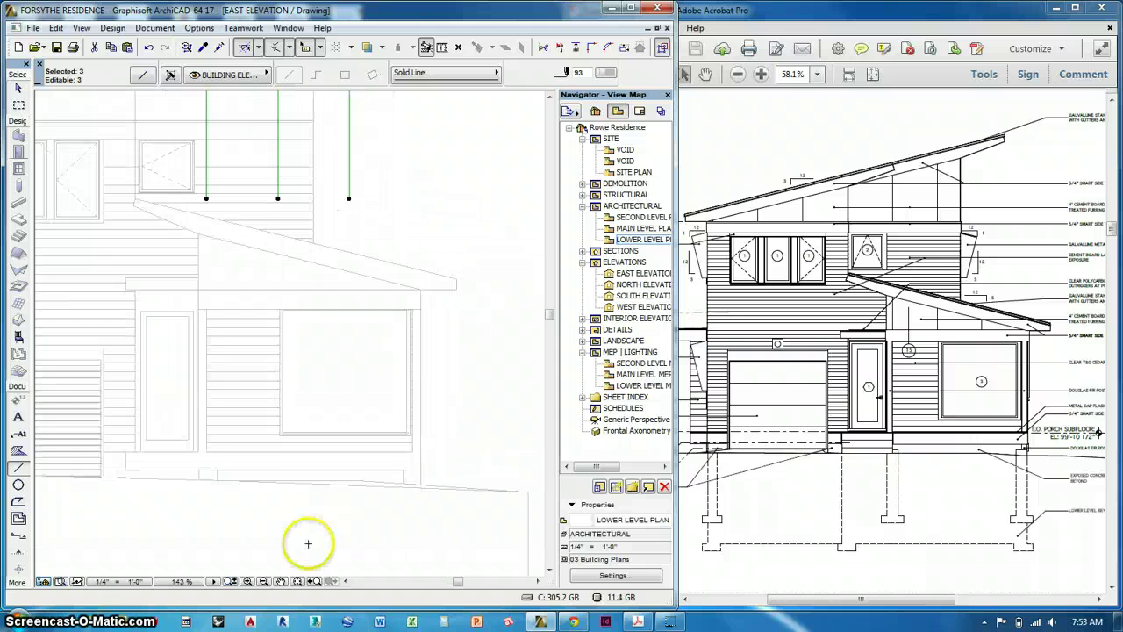
pyautogui.moveTo(291, 351); pyautogui.dragTo(409, 521, button='middle')
pyautogui.press('Escape')
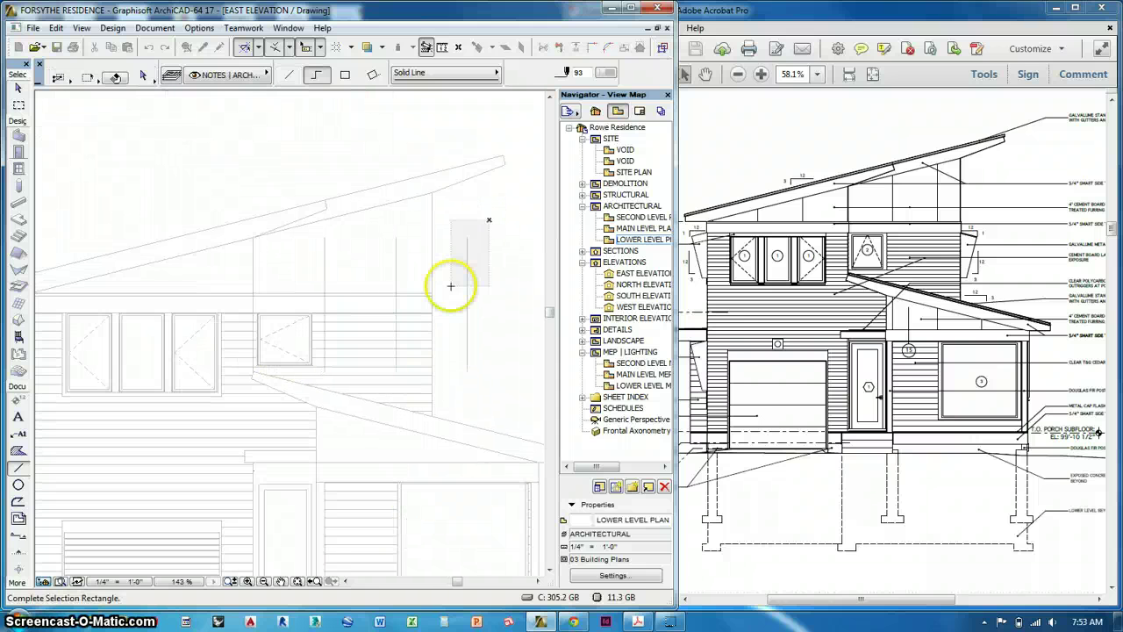
pyautogui.moveTo(373, 268); pyautogui.dragTo(383, 281, button='middle')
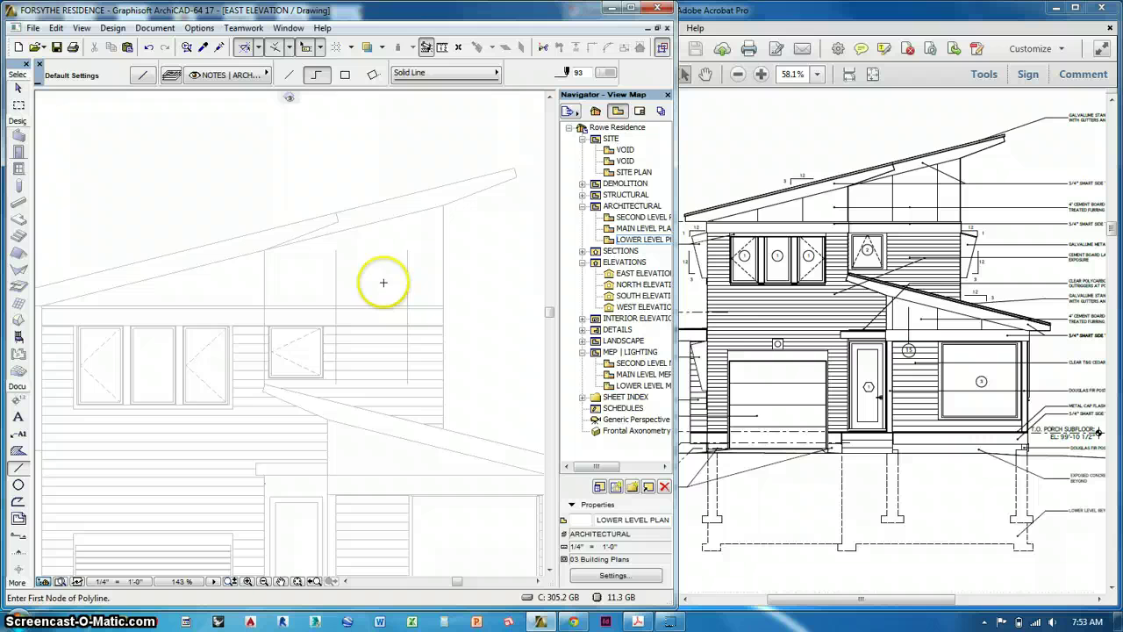
# Step: Extend the two remaining copied lines up to the sloped roof underside and remove their portions below the horizontal trim
pyautogui.keyDown('shift'); pyautogui.moveTo(416, 244); pyautogui.dragTo(331, 283); pyautogui.keyUp('shift')
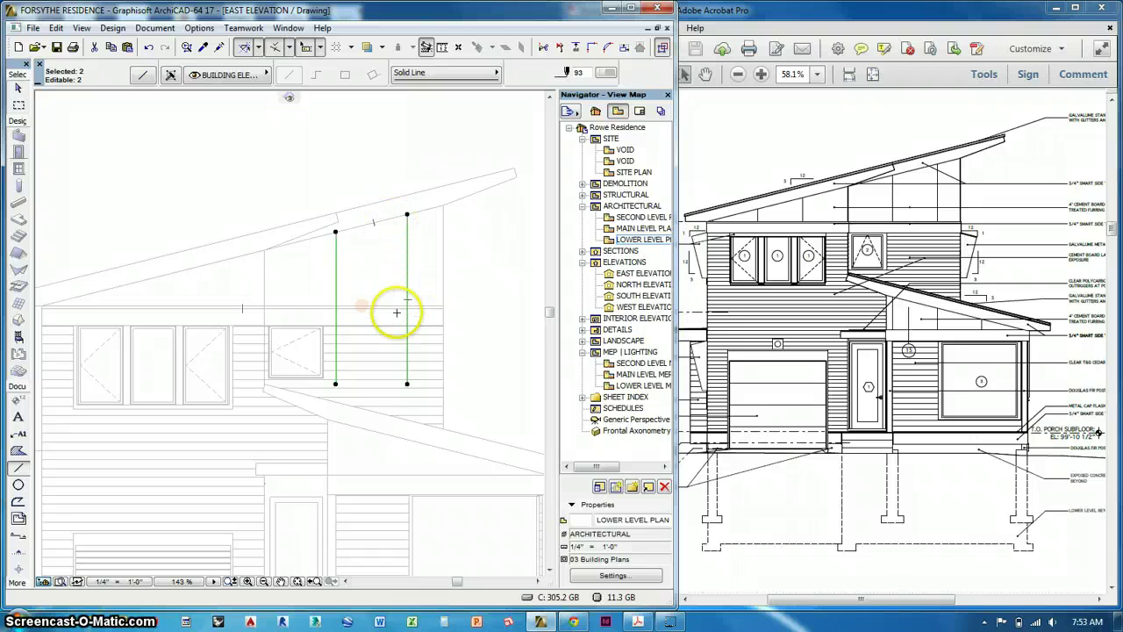
pyautogui.scroll(2, 396, 313)
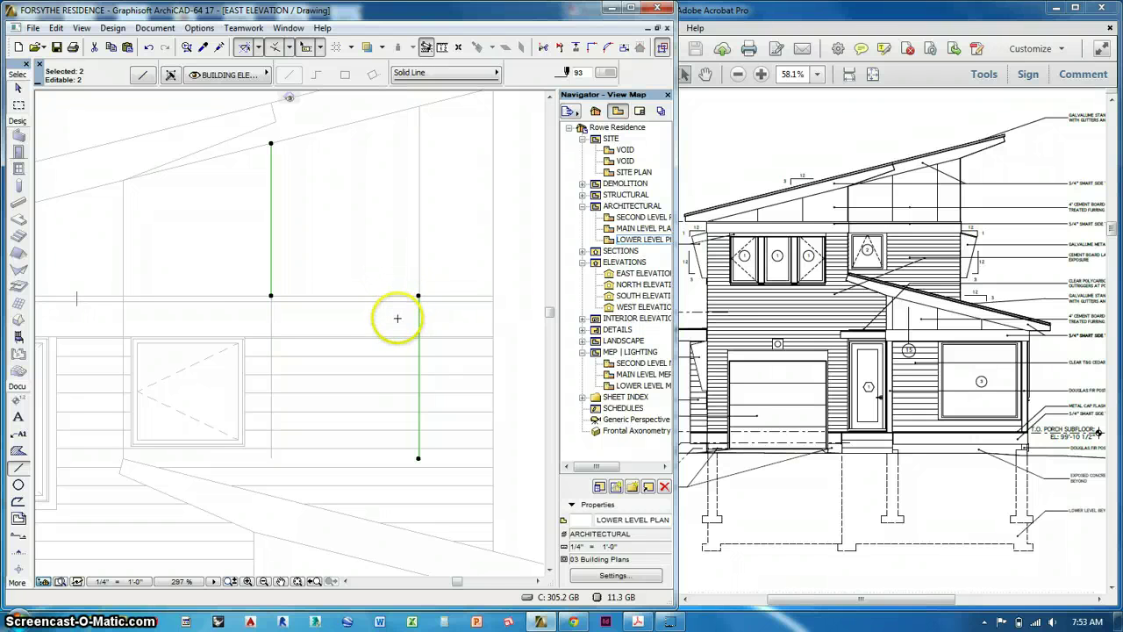
pyautogui.press('Escape')
pyautogui.click(430, 320)
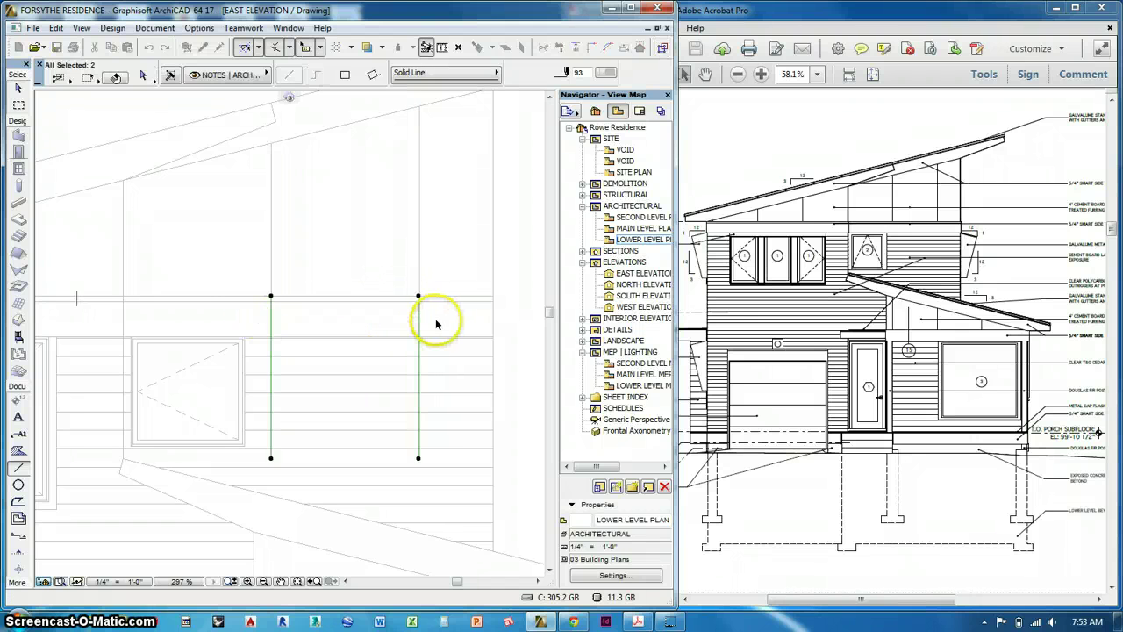
pyautogui.press('Escape')
# Step: Trace the house's outer silhouette with a pen 99 polyline from left grade over both roofs and down the right wall to grade
pyautogui.scroll(-2, 436, 320)
pyautogui.scroll(-2, 436, 320)
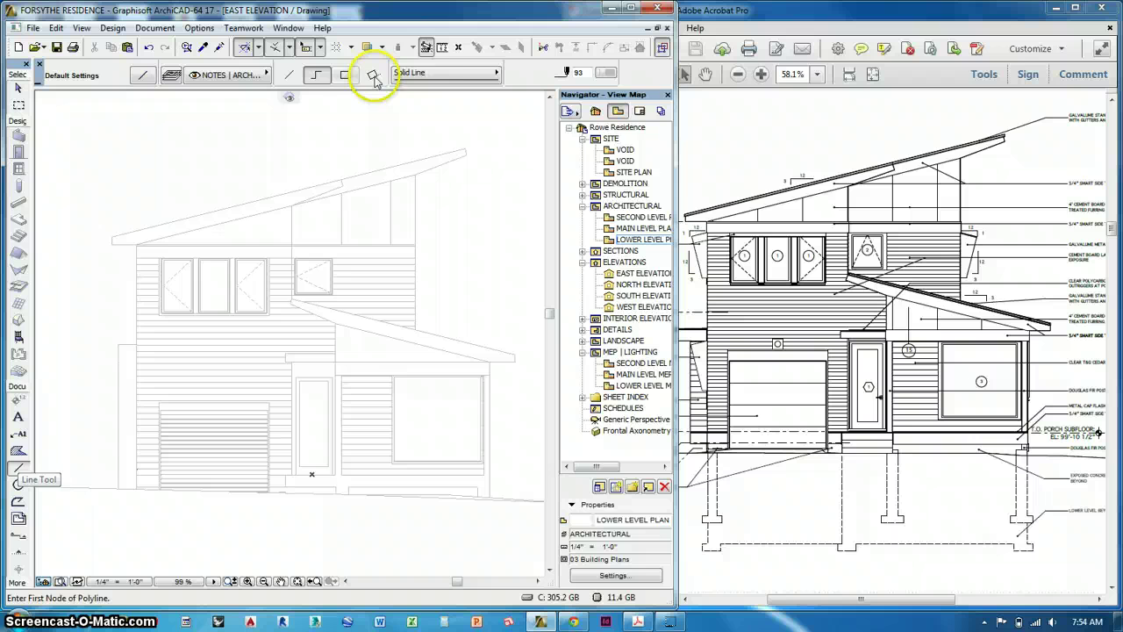
pyautogui.click(602, 73)
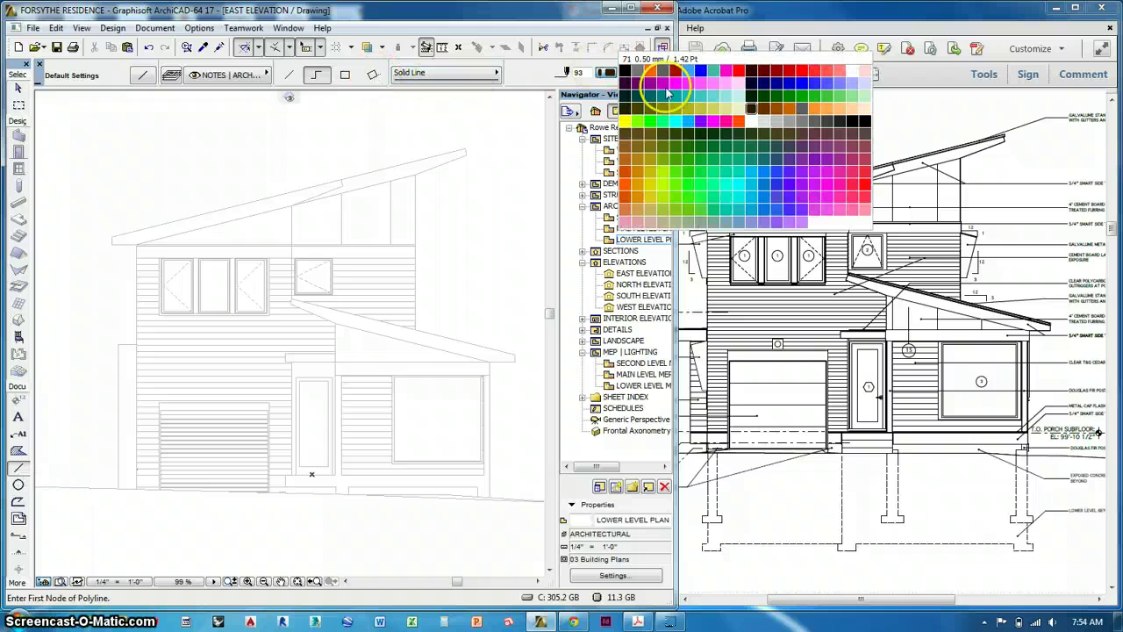
pyautogui.click(854, 126)
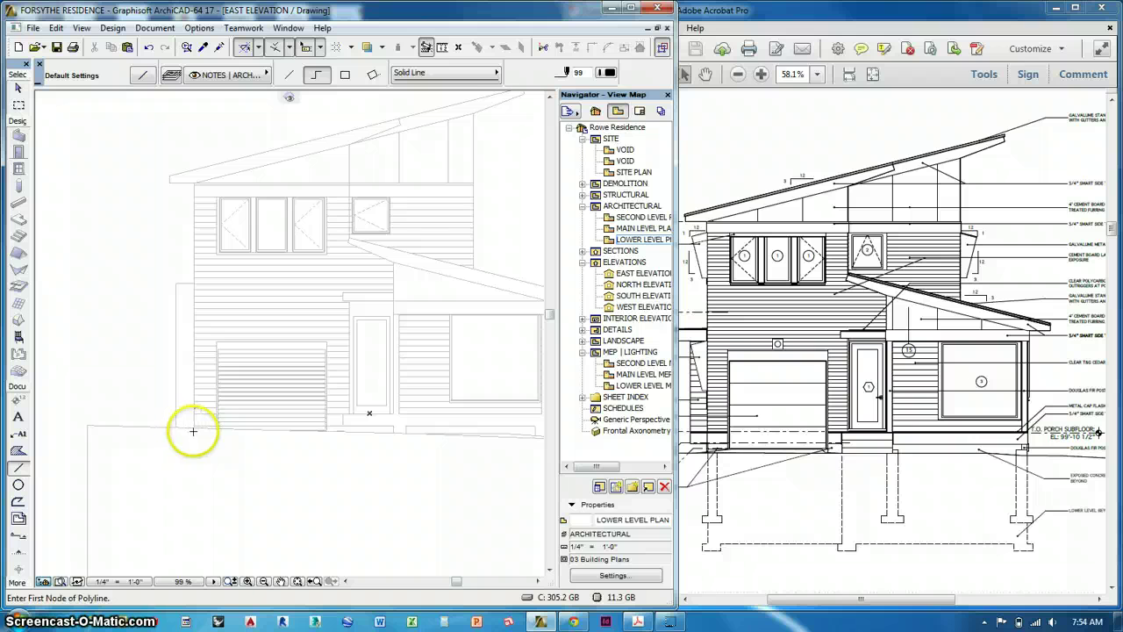
pyautogui.click(195, 427)
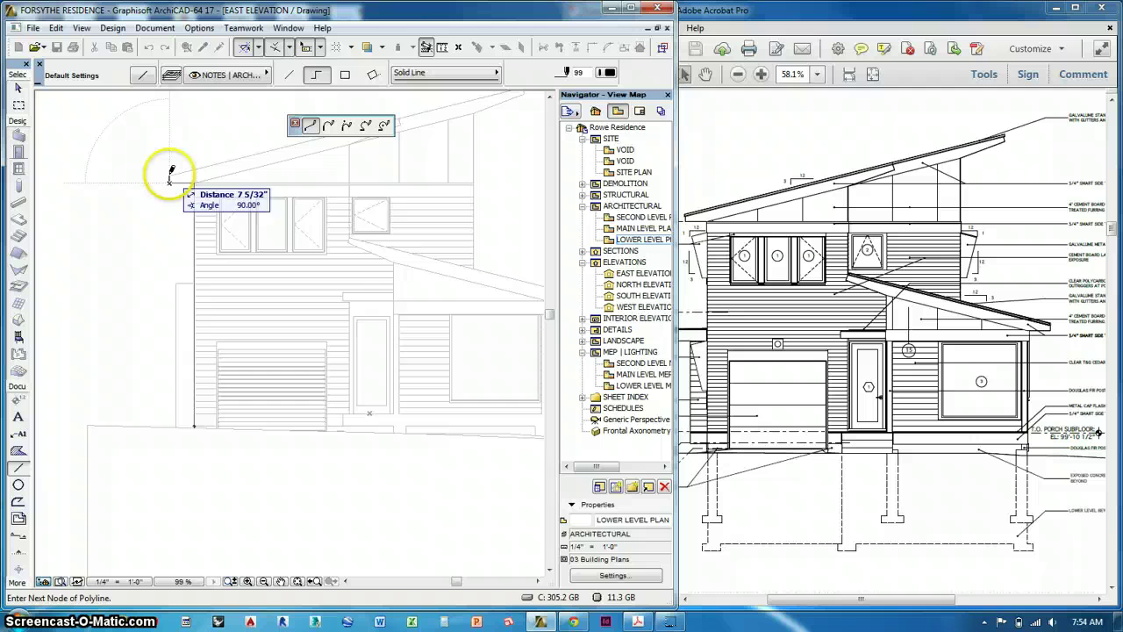
pyautogui.moveTo(161, 170)
pyautogui.mouseDown(button='middle')
pyautogui.moveTo(172, 260)
pyautogui.moveTo(139, 290)
pyautogui.mouseUp(button='middle')
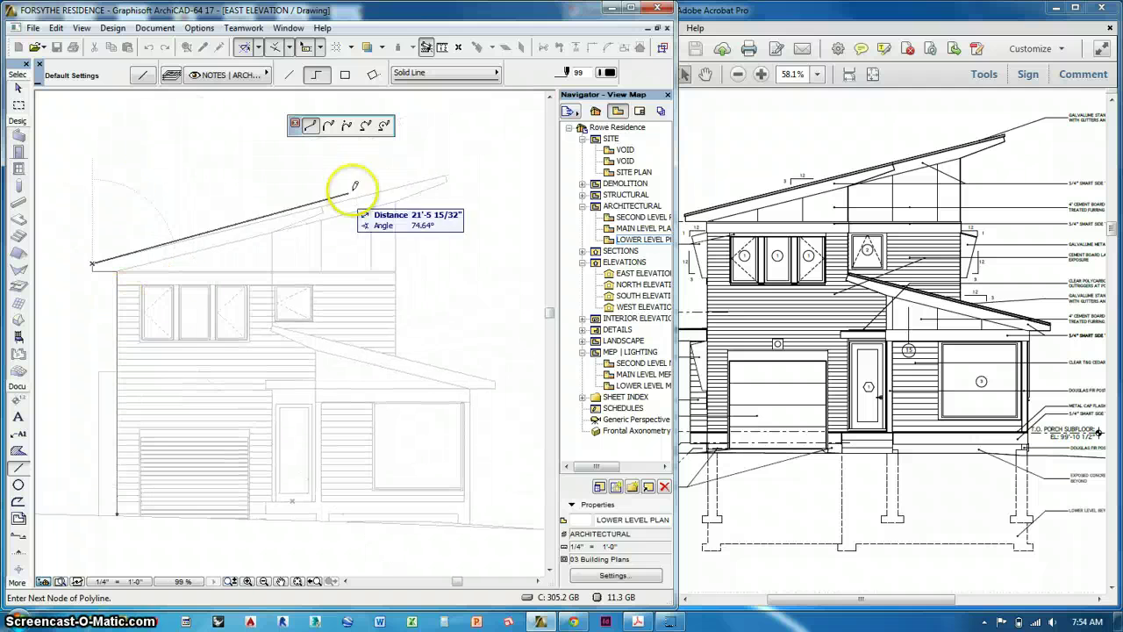
pyautogui.click(448, 174)
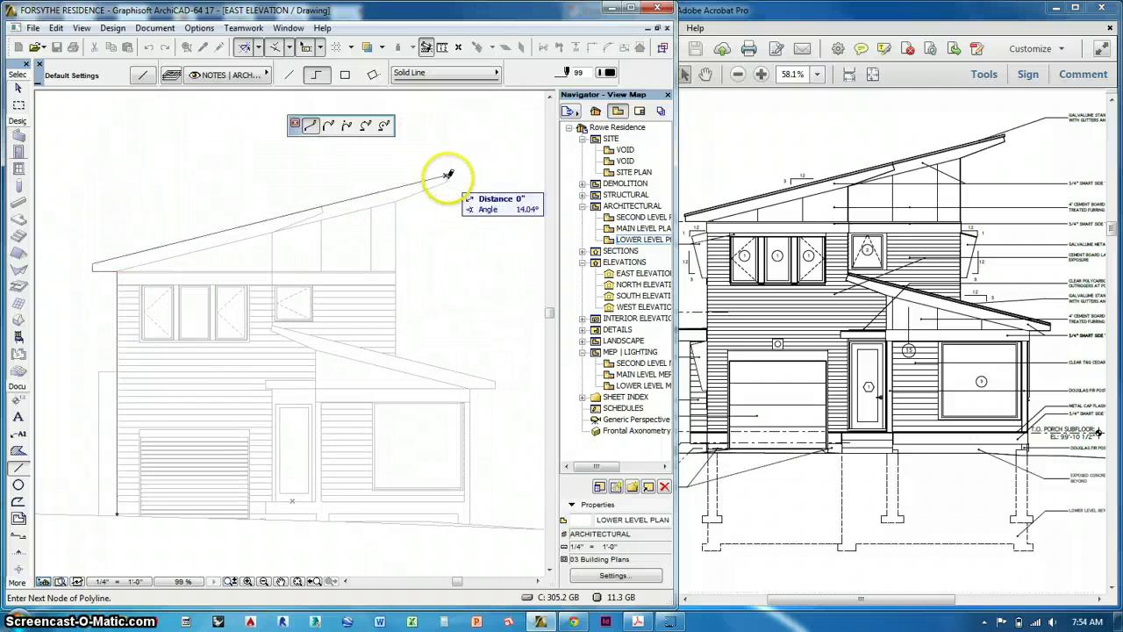
pyautogui.click(395, 202)
pyautogui.click(396, 356)
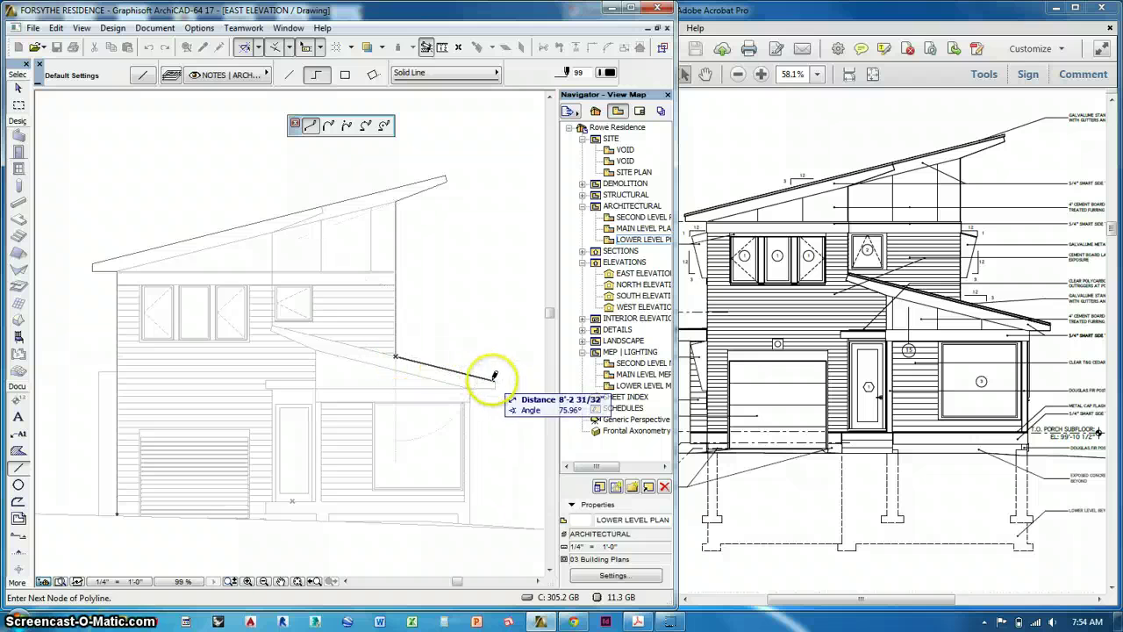
pyautogui.click(470, 387)
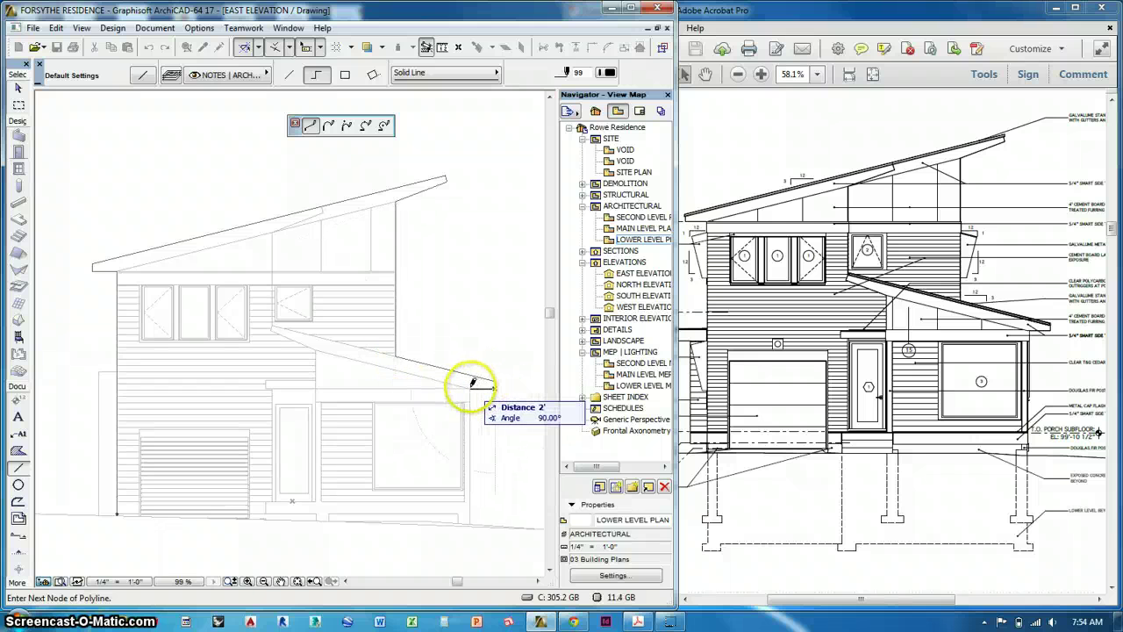
pyautogui.doubleClick(470, 521)
# Step: Start a second pen 99 polyline at the upper wall's base, tracing the lower roof's upper edge, left end and underside to the entry wall corner
pyautogui.scroll(-2, 335, 272)
pyautogui.moveTo(321, 335); pyautogui.dragTo(358, 349, button='middle')
pyautogui.scroll(2, 405, 346)
pyautogui.click(417, 344)
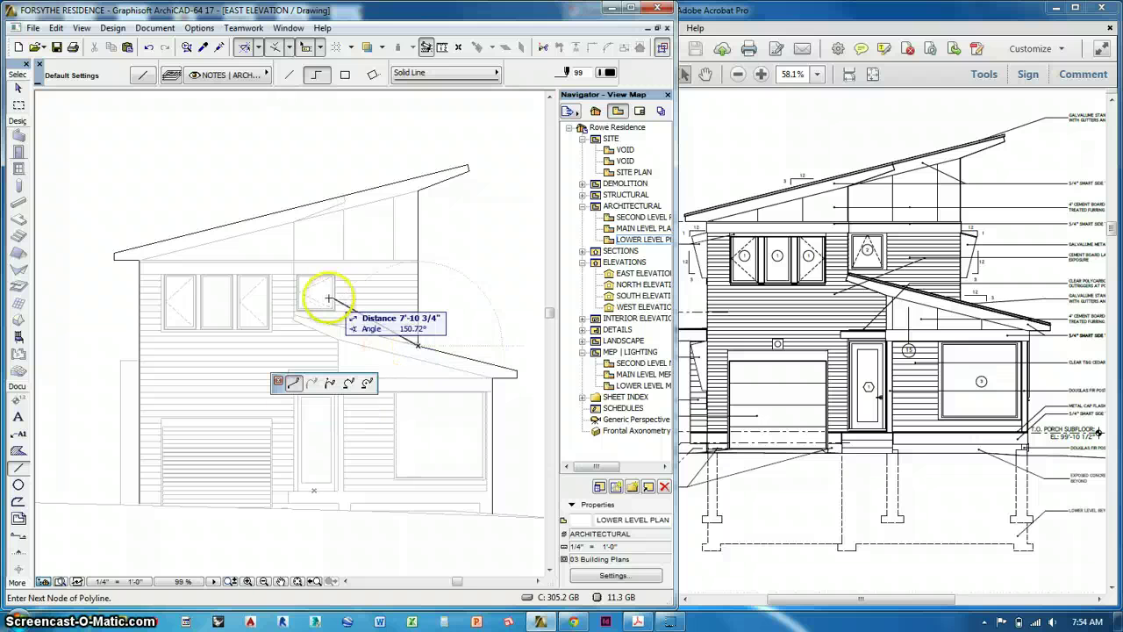
pyautogui.scroll(3, 293, 310)
pyautogui.click(298, 327)
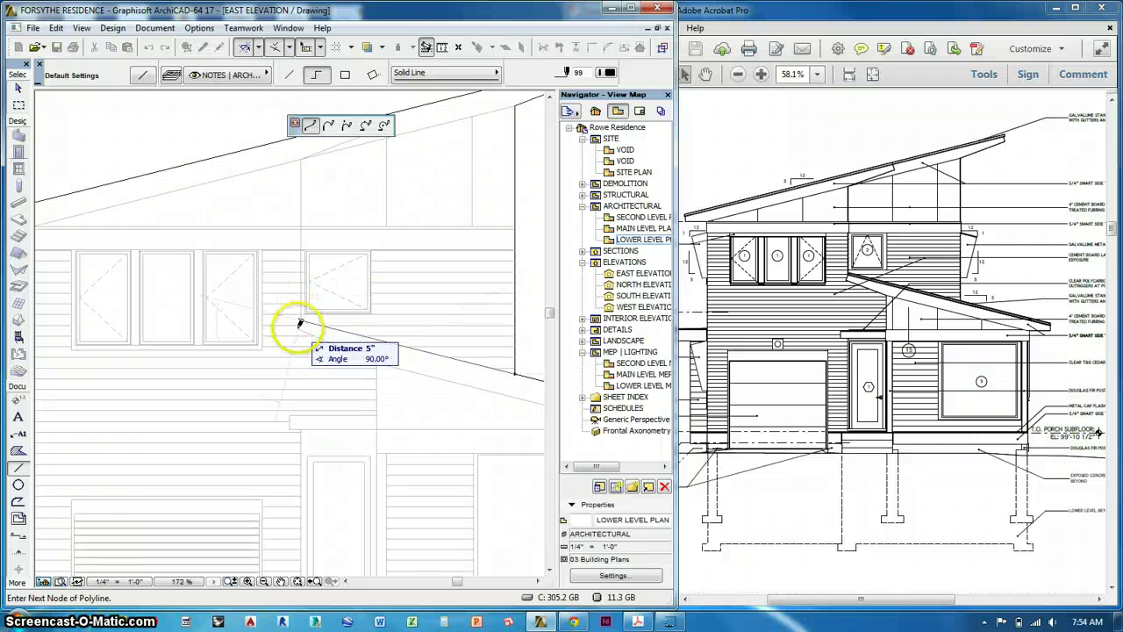
pyautogui.click(376, 357)
pyautogui.scroll(-2, 372, 358)
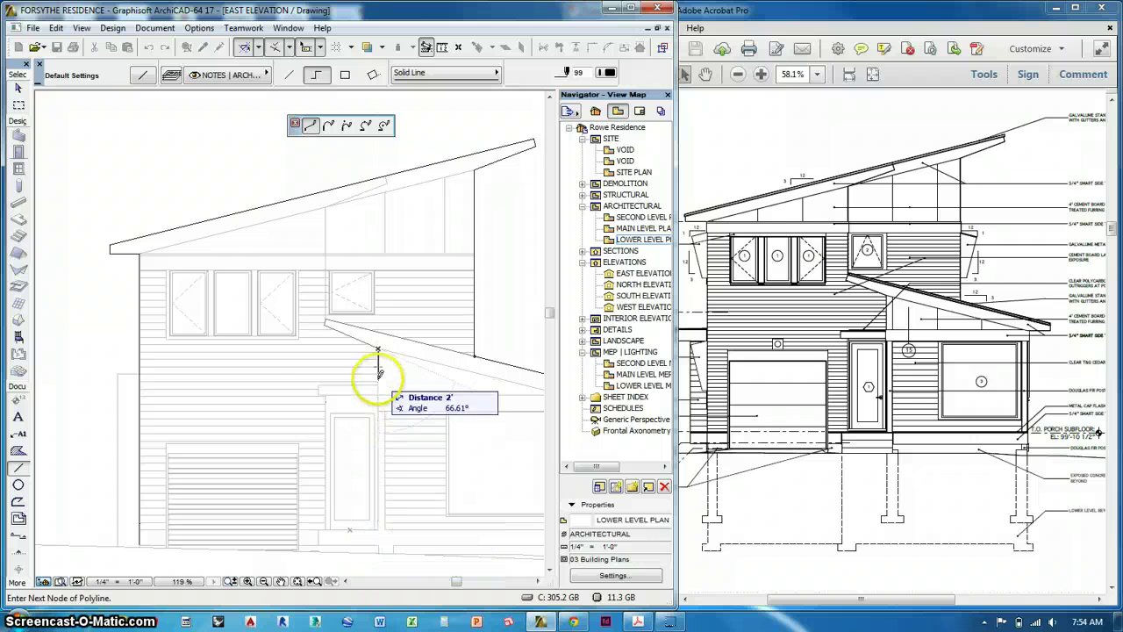
# Step: Continue the polyline down the entry wall, around the door canopy and the porch step, and finish it at the grade line
pyautogui.click(377, 383)
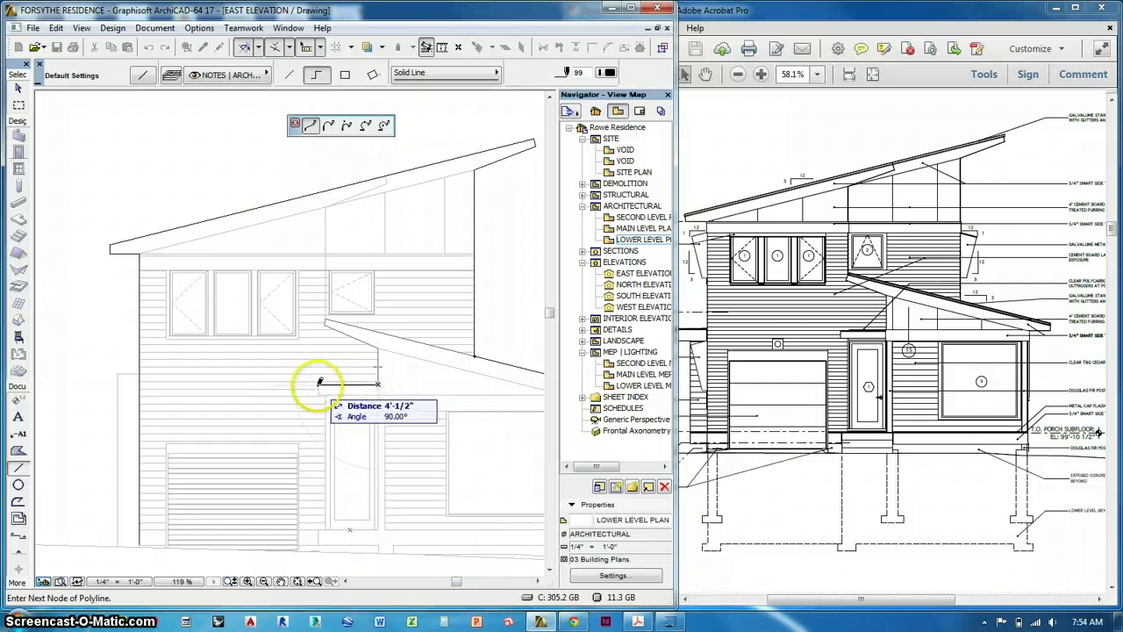
pyautogui.click(319, 384)
pyautogui.click(319, 395)
pyautogui.click(378, 393)
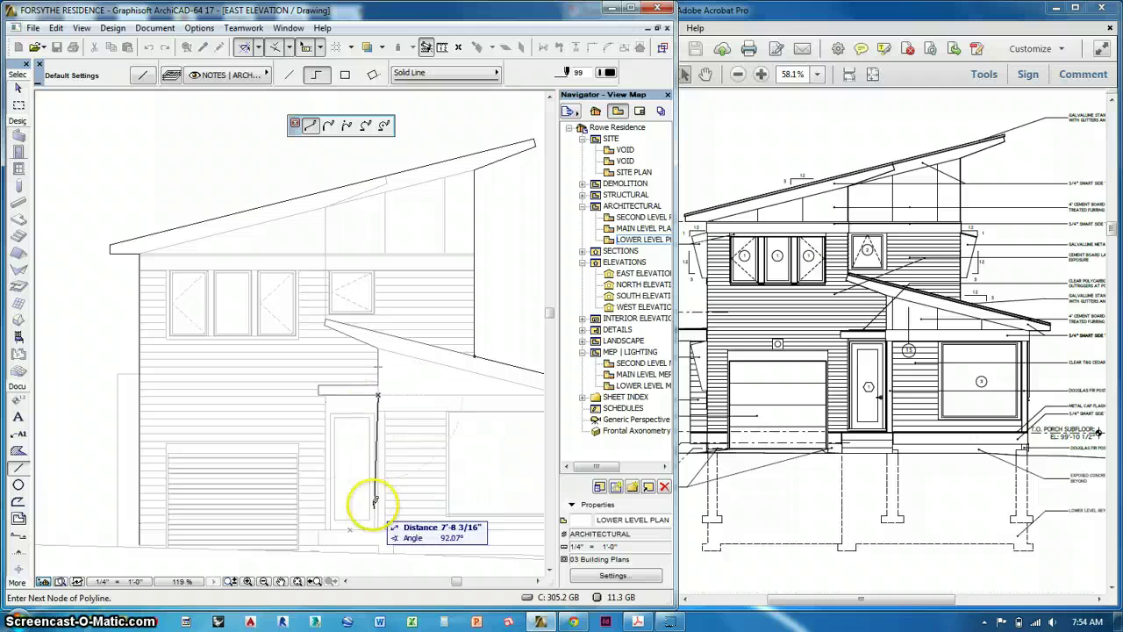
pyautogui.click(378, 529)
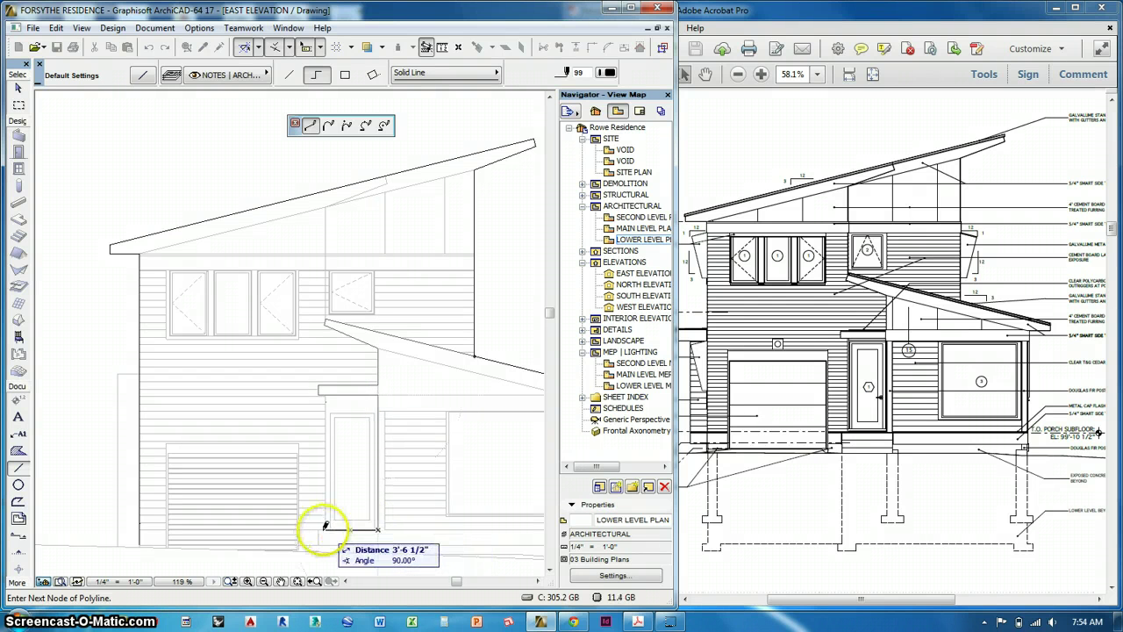
pyautogui.click(318, 530)
pyautogui.click(318, 543)
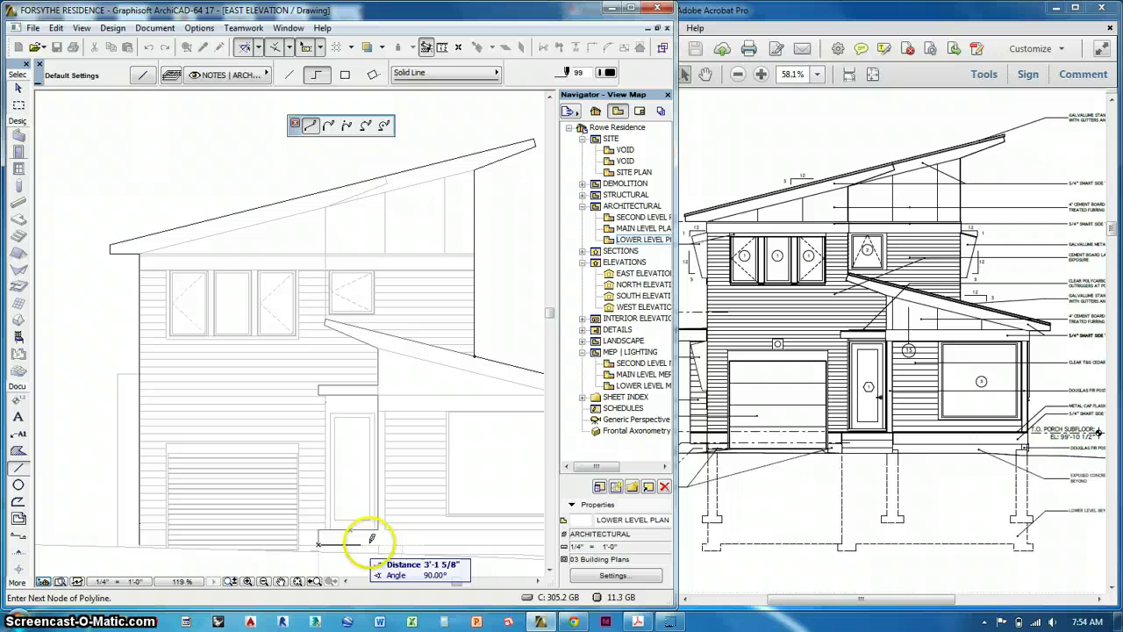
pyautogui.doubleClick(379, 551)
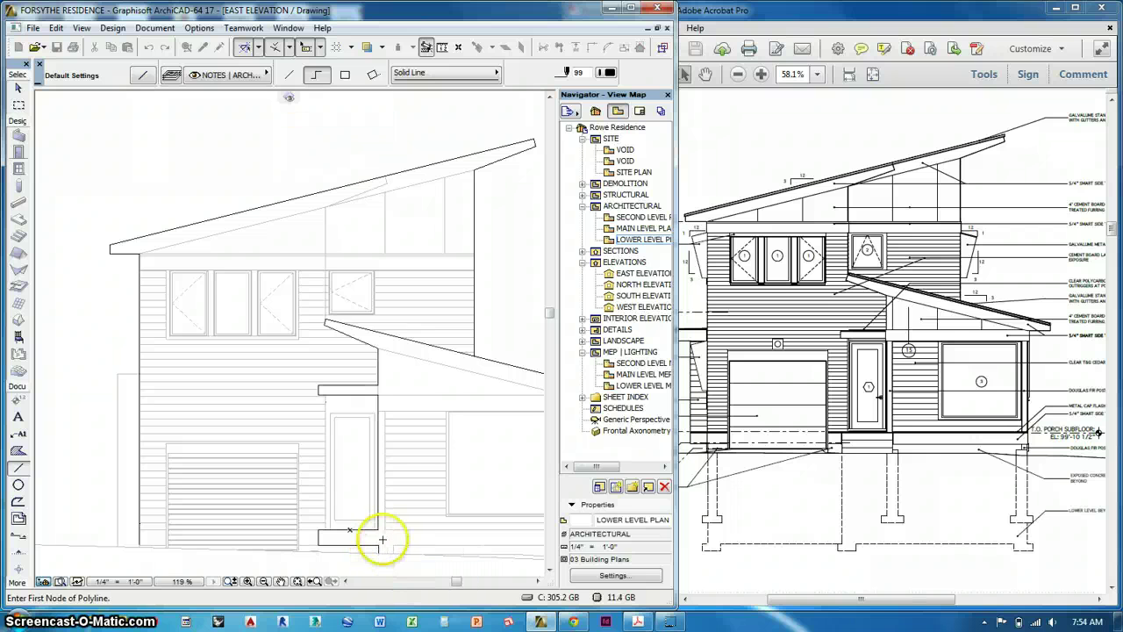
# Step: Outline the recessed siding and large window area beside the entry door with a pen 99 rectangle
pyautogui.click(386, 529)
pyautogui.moveTo(385, 250); pyautogui.dragTo(278, 170, button='middle')
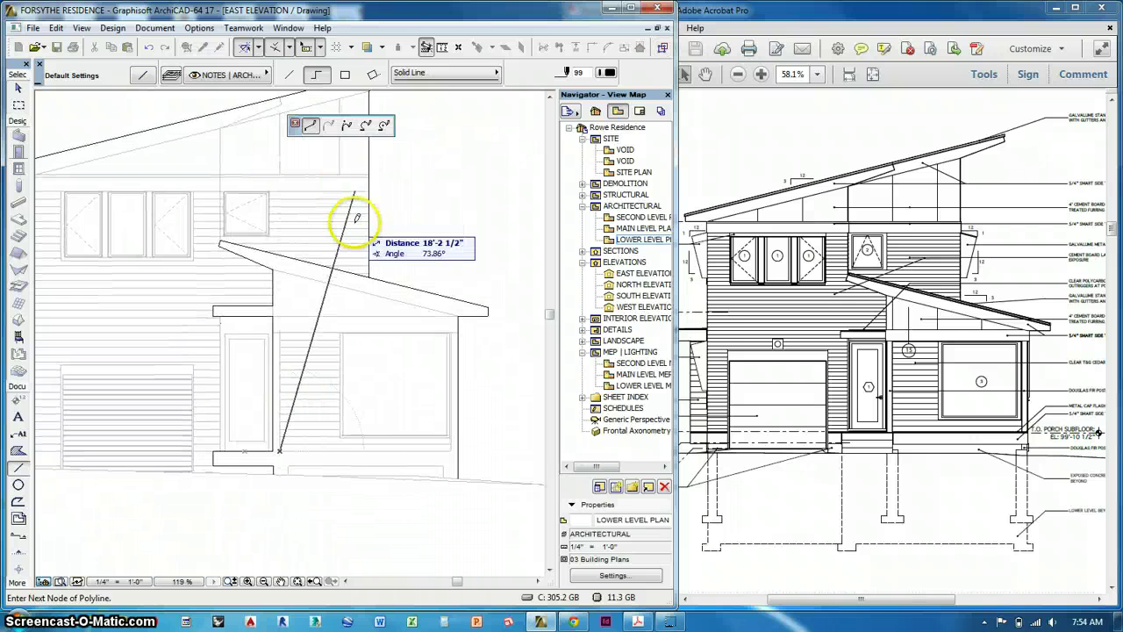
pyautogui.click(345, 75)
pyautogui.scroll(5, 440, 343)
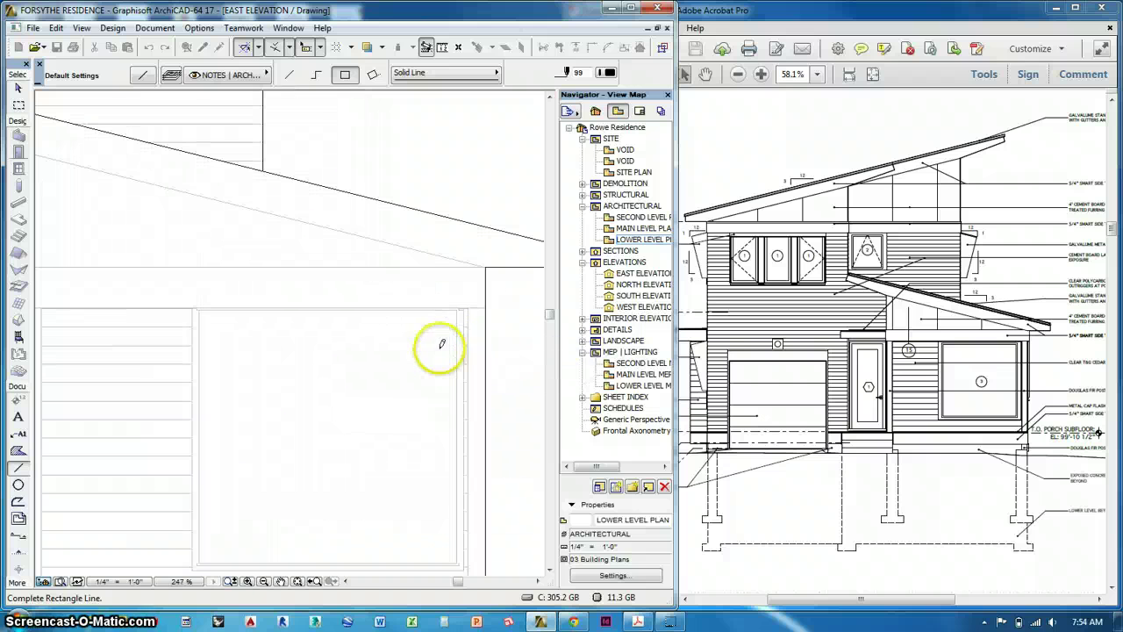
pyautogui.click(465, 307)
# Step: Draw a polyline with the Sketch line type along the sloped grade, from its right end to its left end
pyautogui.scroll(-6, 450, 250)
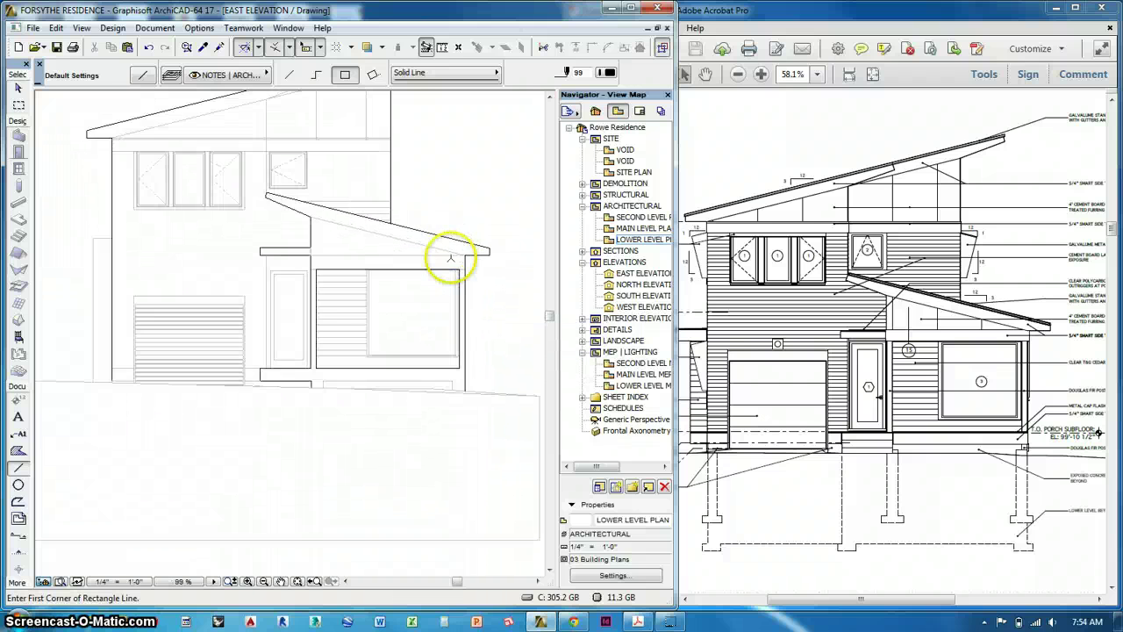
pyautogui.scroll(-2, 334, 418)
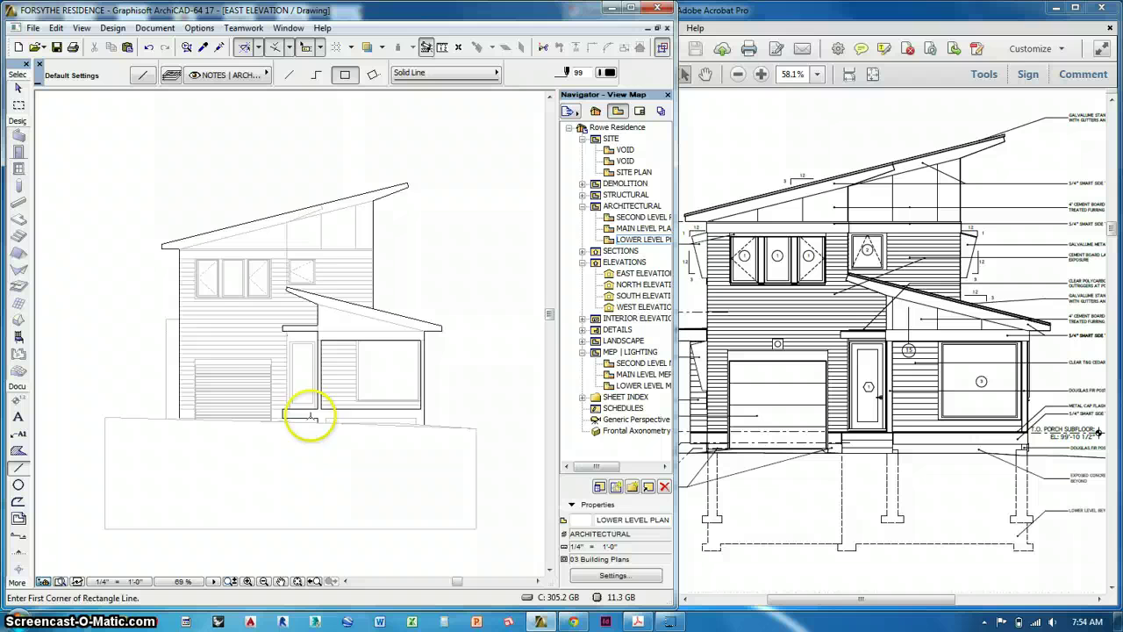
pyautogui.click(408, 75)
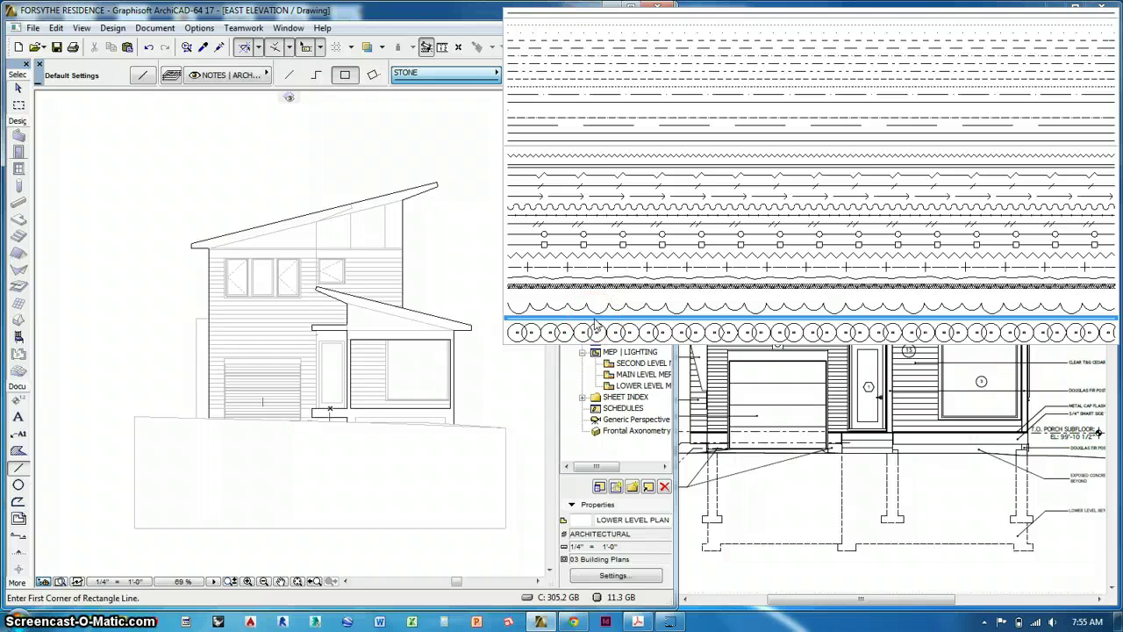
pyautogui.click(589, 274)
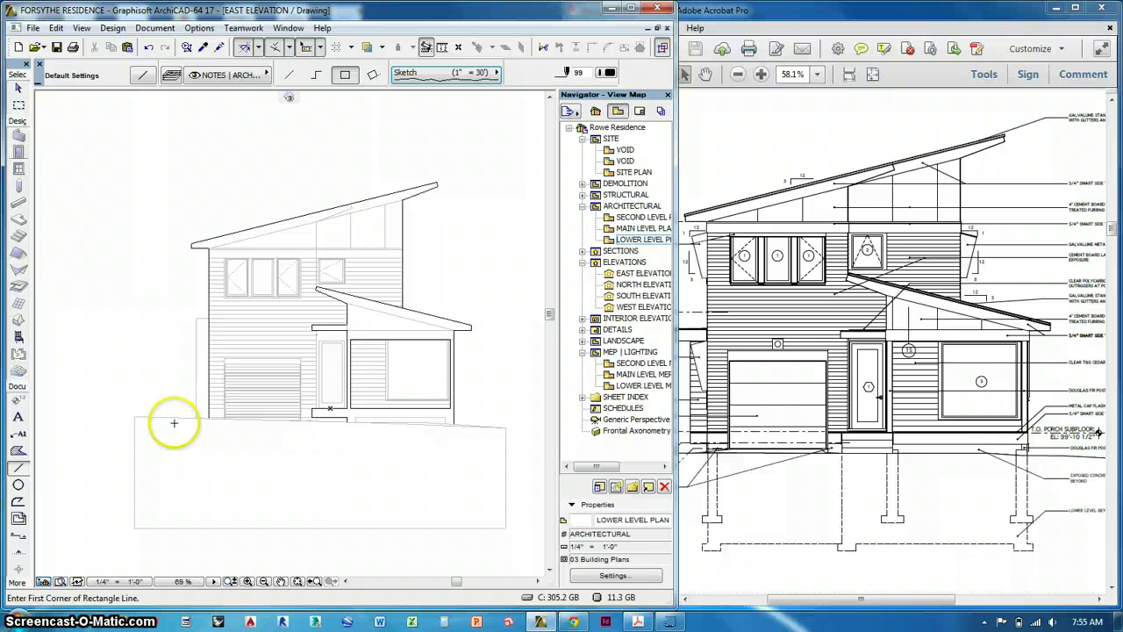
pyautogui.click(507, 427)
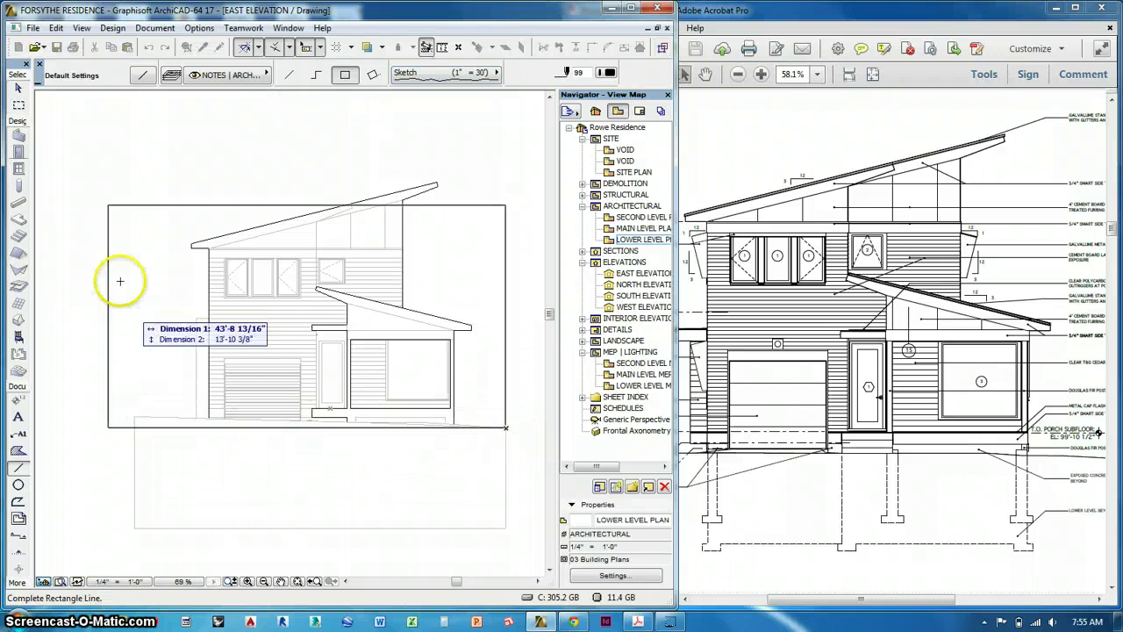
pyautogui.click(316, 75)
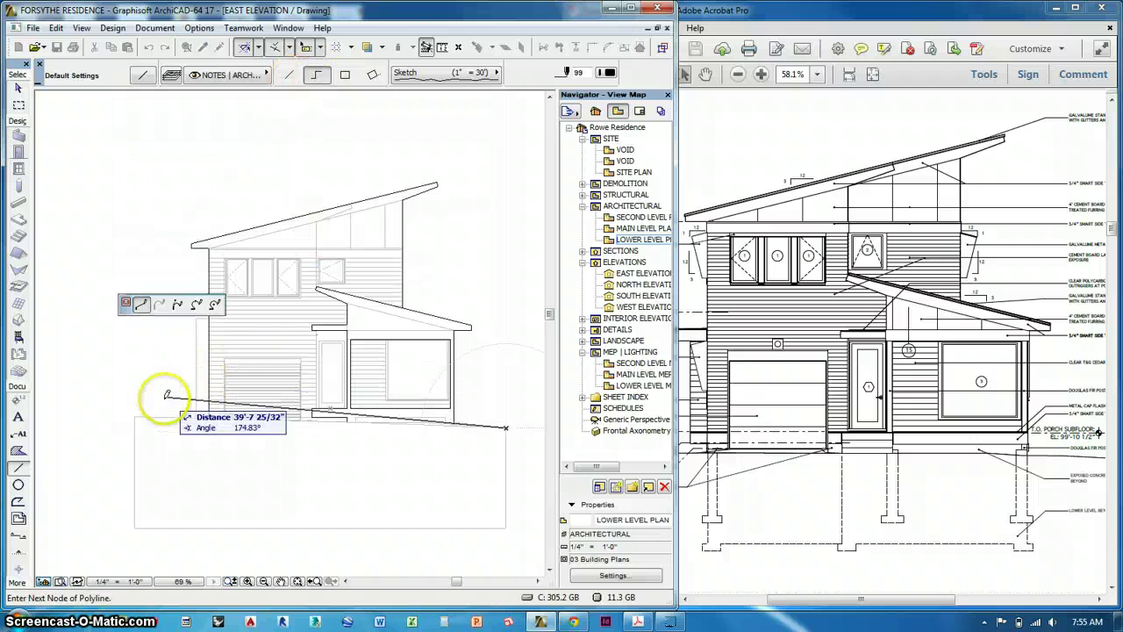
pyautogui.click(135, 412)
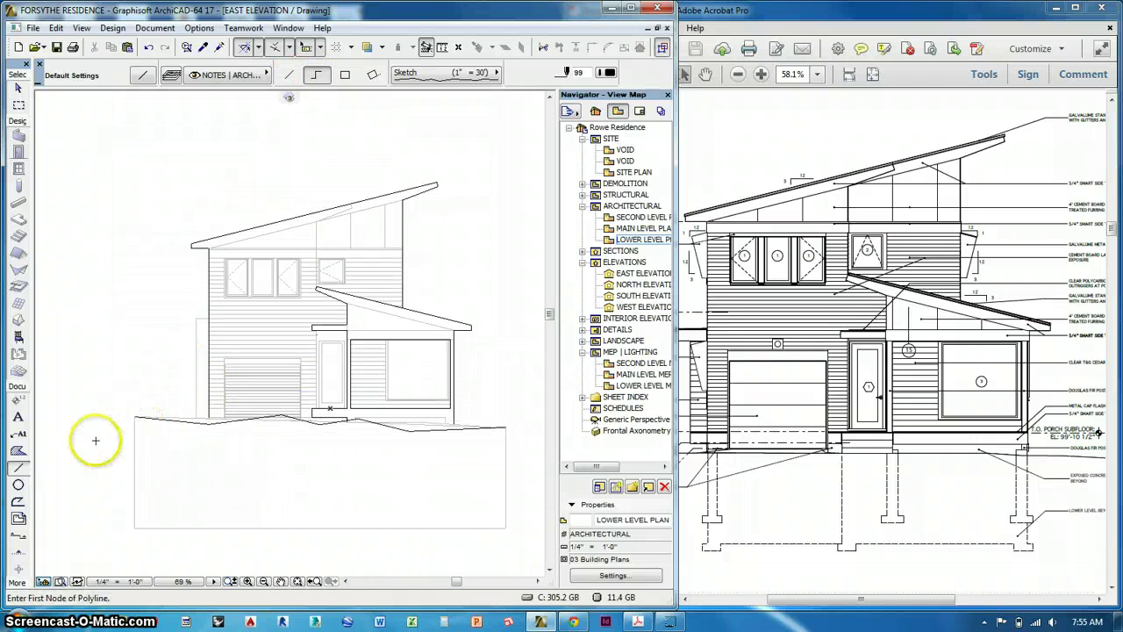
# Step: Change the grade polyline's line type to STONE
pyautogui.keyDown('shift'); pyautogui.click(162, 421); pyautogui.keyUp('shift')
pyautogui.click(430, 75)
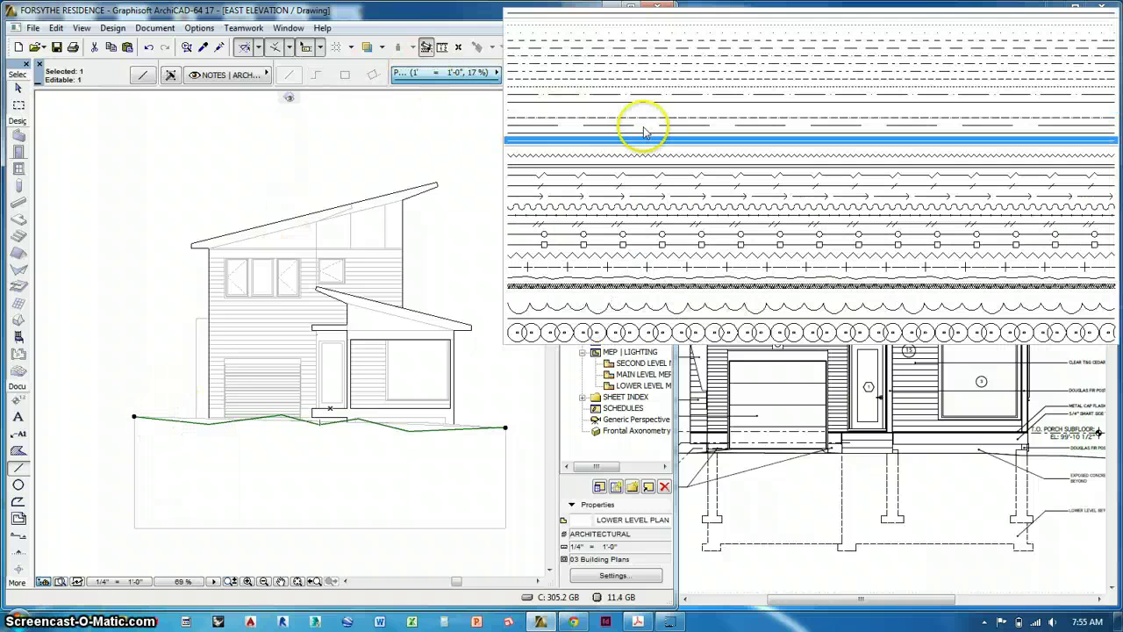
pyautogui.click(712, 318)
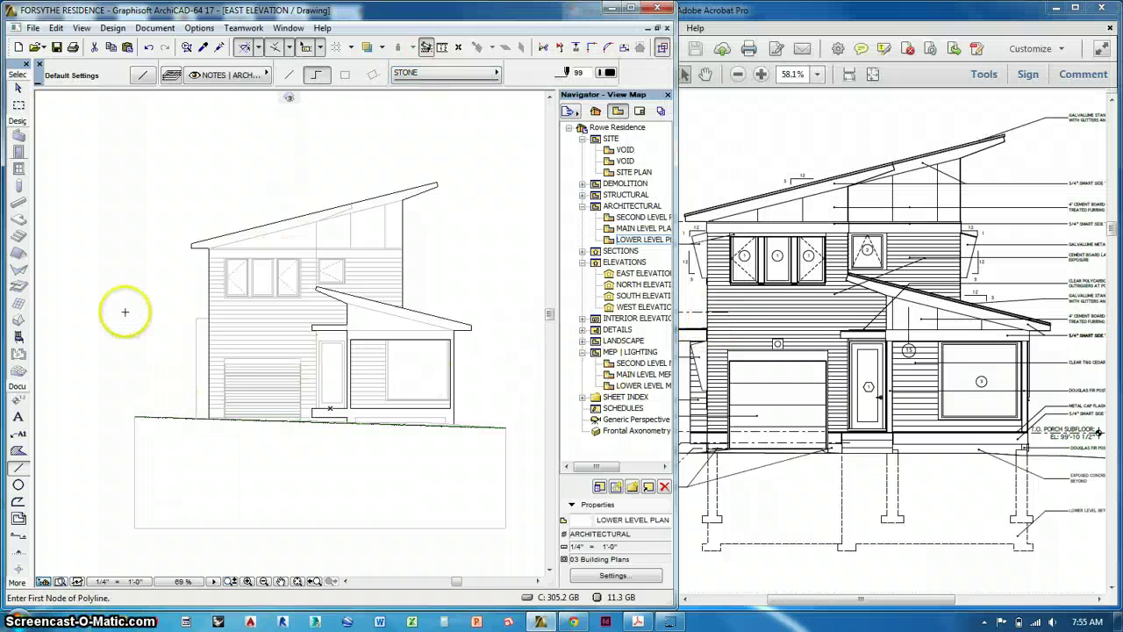
pyautogui.scroll(-1, 163, 331)
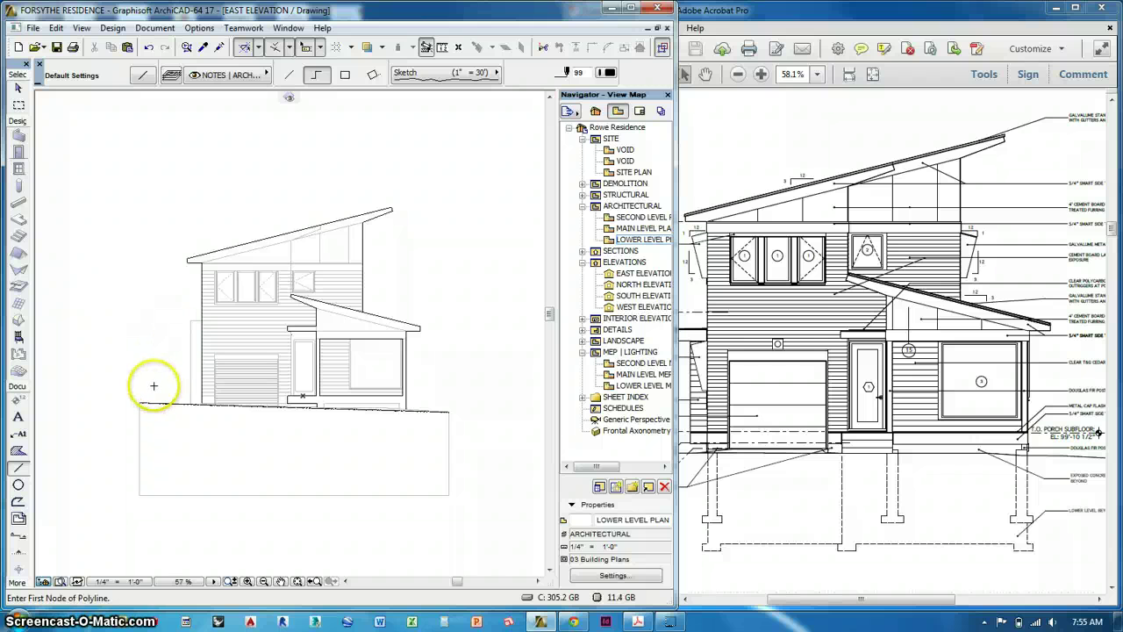